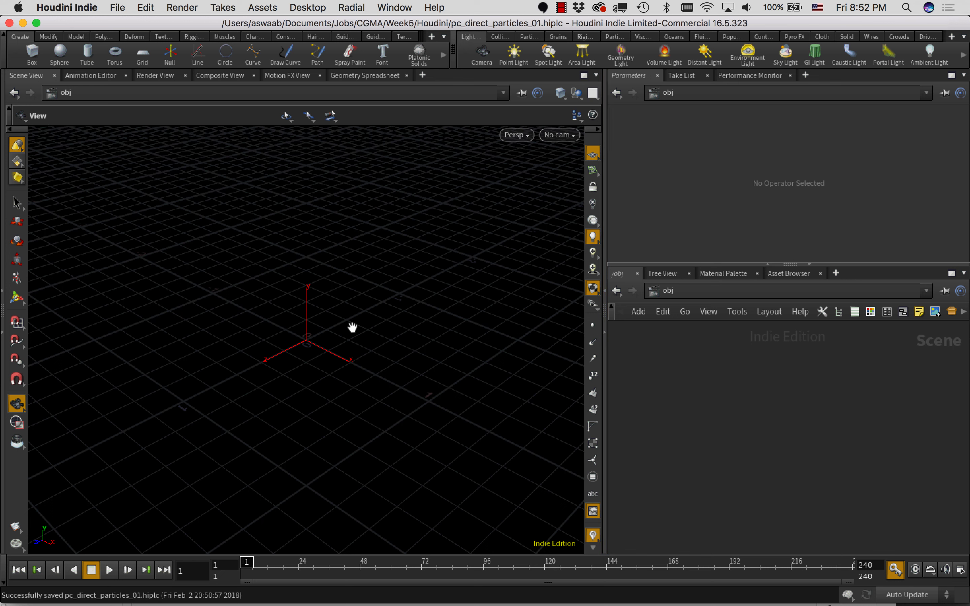
- Create a Geometry object in the scene, enter it, and delete its default contents
{"action": "key", "text": "Tab"}
{"action": "type", "text": "geo"}
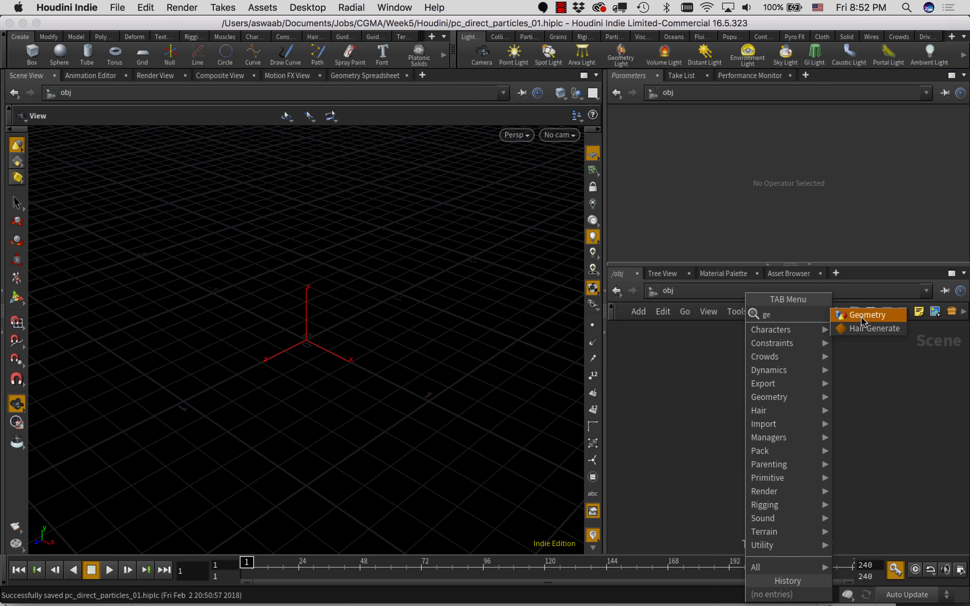
{"action": "key", "text": "Return"}
{"action": "left_click", "coordinate": [734, 397]}
{"action": "left_click_drag", "start_coordinate": [783, 368], "coordinate": [703, 440]}
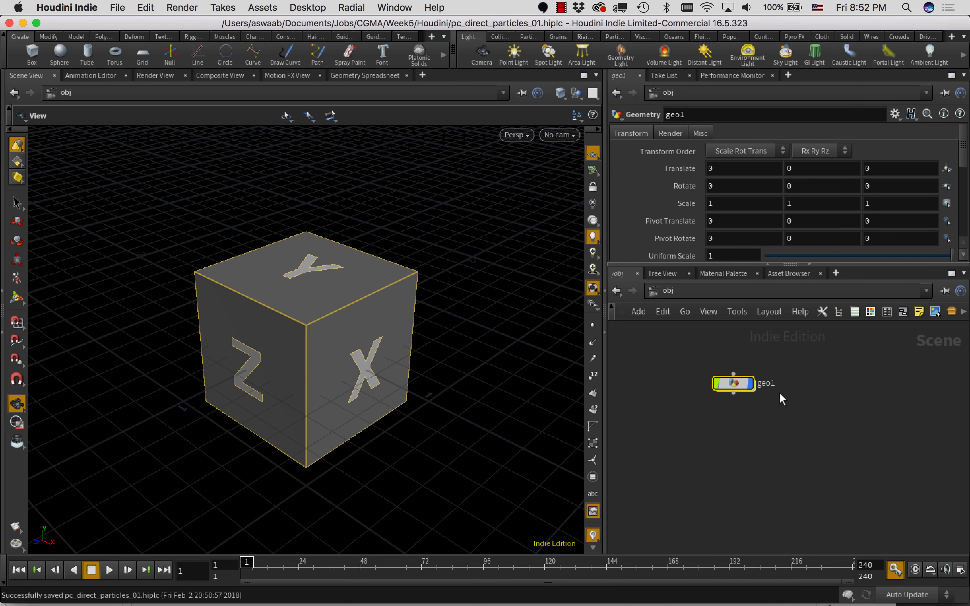
{"action": "key", "text": "Return"}
{"action": "left_click_drag", "start_coordinate": [833, 379], "coordinate": [746, 473]}
{"action": "key", "text": "Delete"}
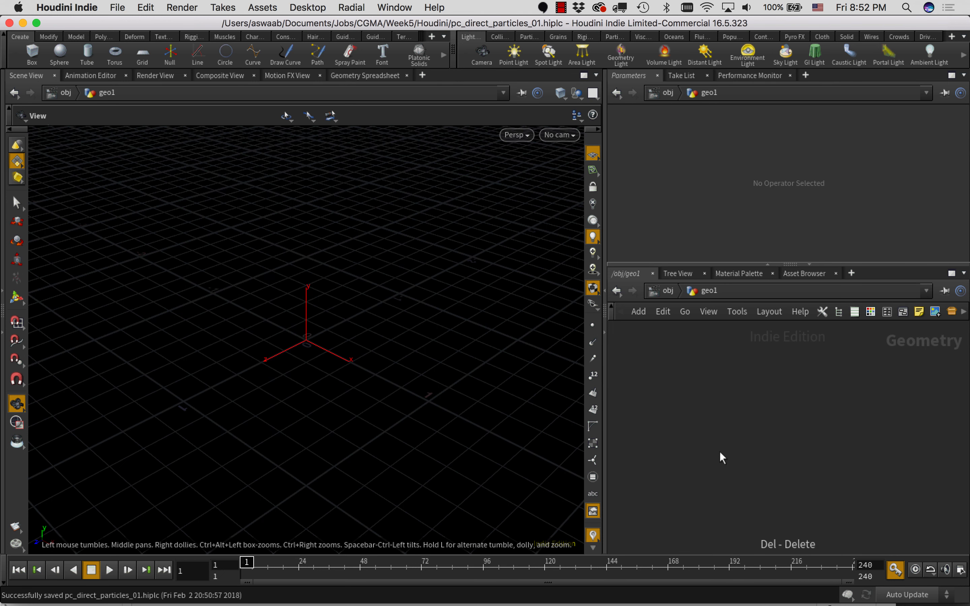
- Add a Grid node inside the geometry object and set its size to 0.1 by 0.1
{"action": "key", "text": "Tab"}
{"action": "type", "text": "gr"}
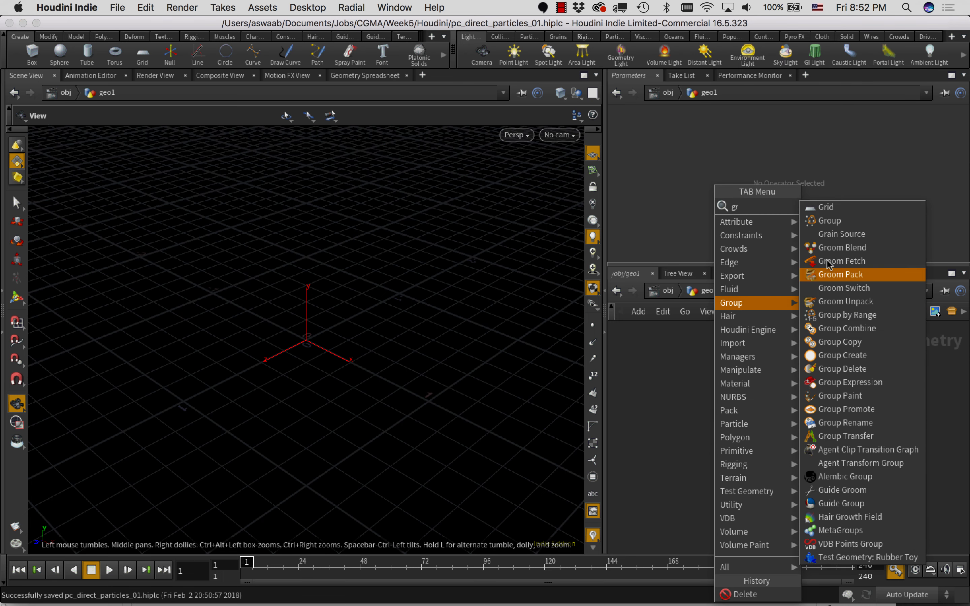
{"action": "left_click", "coordinate": [837, 207]}
{"action": "left_click", "coordinate": [727, 416]}
{"action": "left_click", "coordinate": [721, 187]}
{"action": "type", "text": "0.1"}
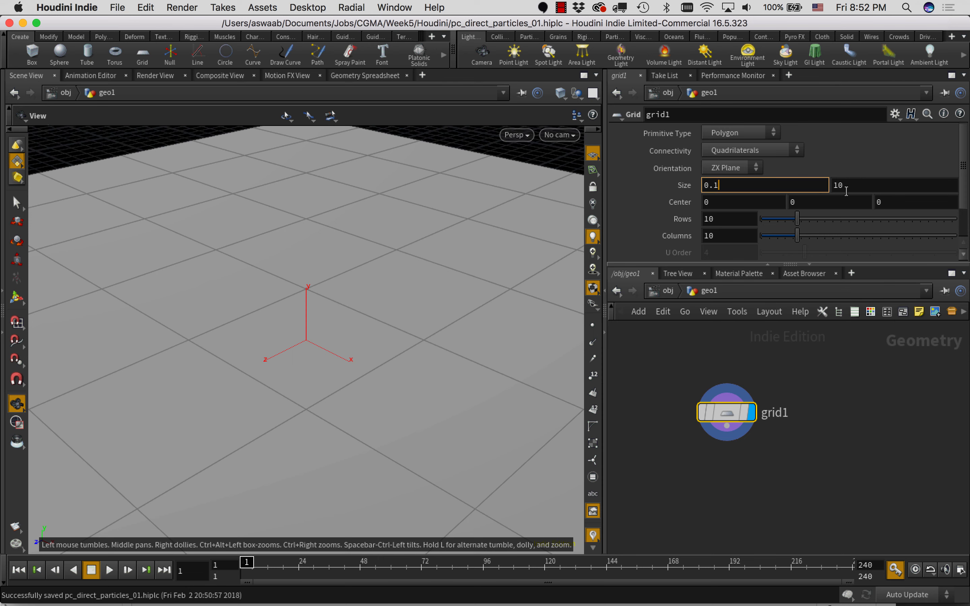
{"action": "key", "text": "Tab"}
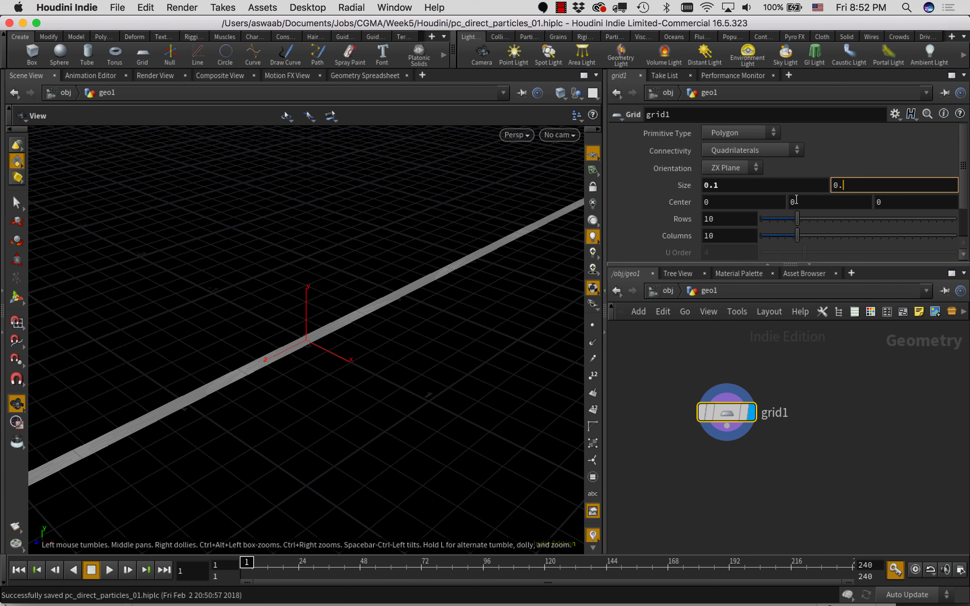
{"action": "type", "text": "0.1"}
{"action": "key", "text": "Return"}
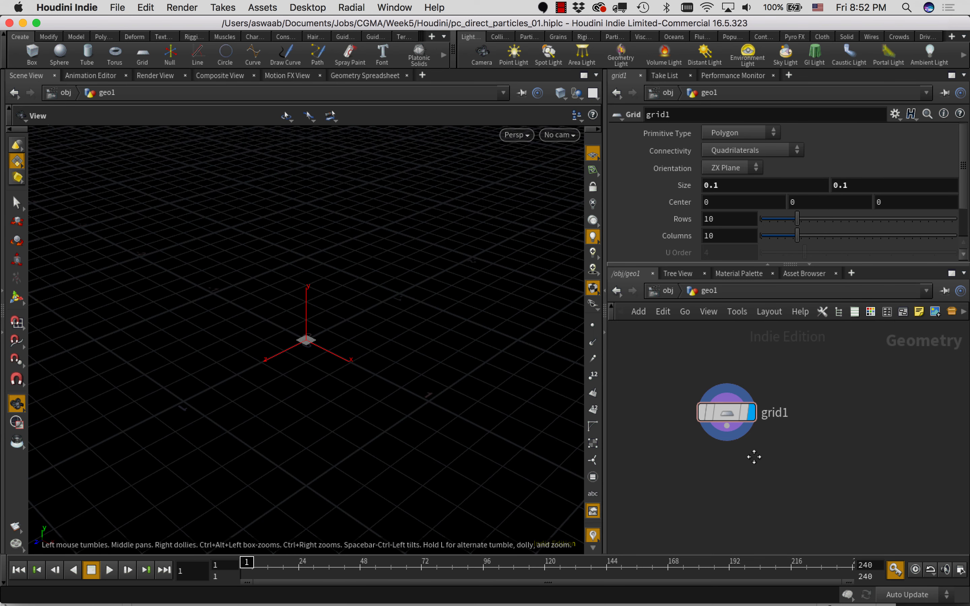
- Switch the viewport from perspective to the front view
{"action": "left_click", "coordinate": [522, 136]}
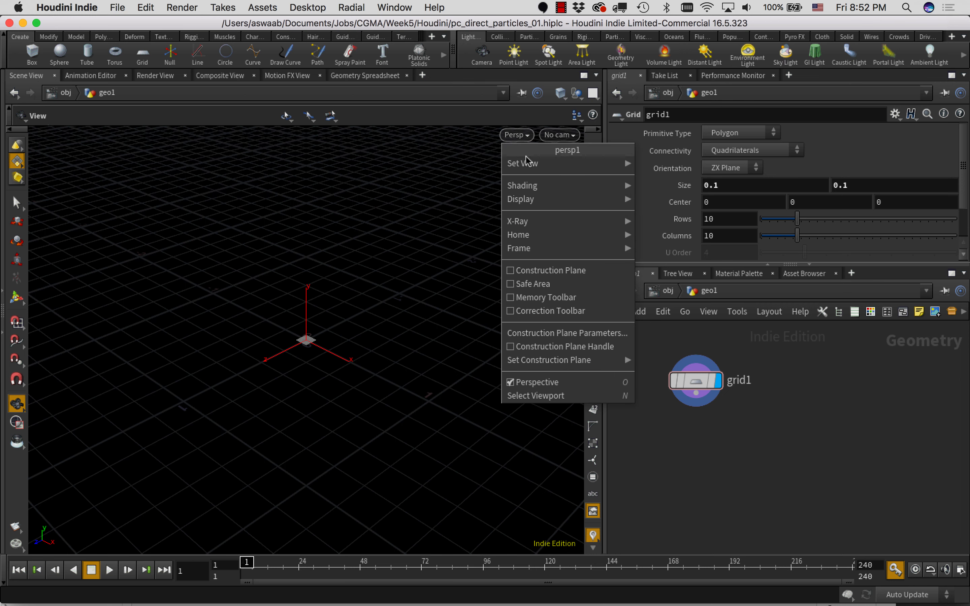
{"action": "key", "text": "Escape"}
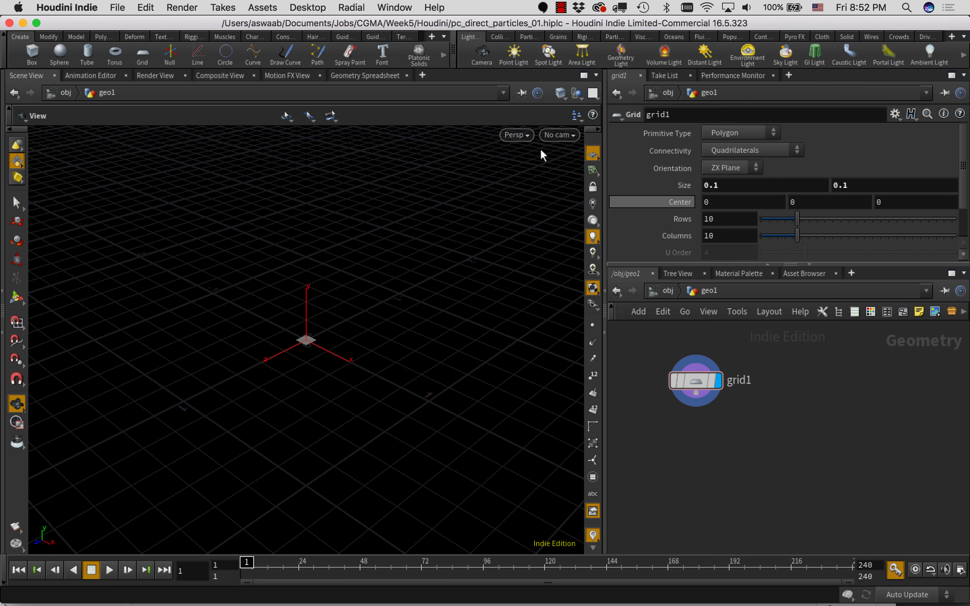
{"action": "left_click", "coordinate": [525, 135]}
{"action": "key", "text": "Escape"}
{"action": "middle_click_drag", "start_coordinate": [368, 288], "coordinate": [344, 356]}
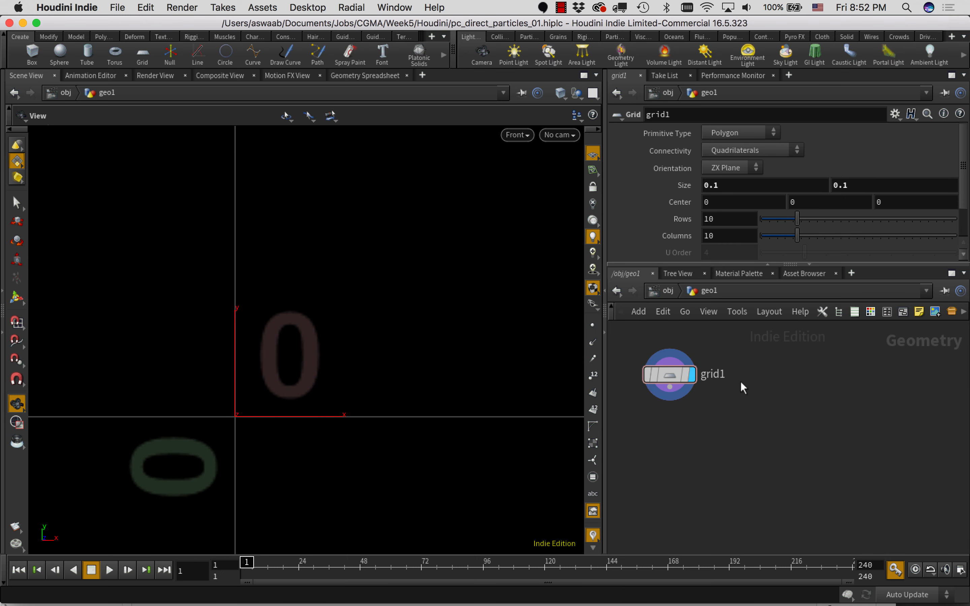
- Add a Curve node beside the grid and make it the displayed node
{"action": "key", "text": "Tab"}
{"action": "type", "text": "cuv"}
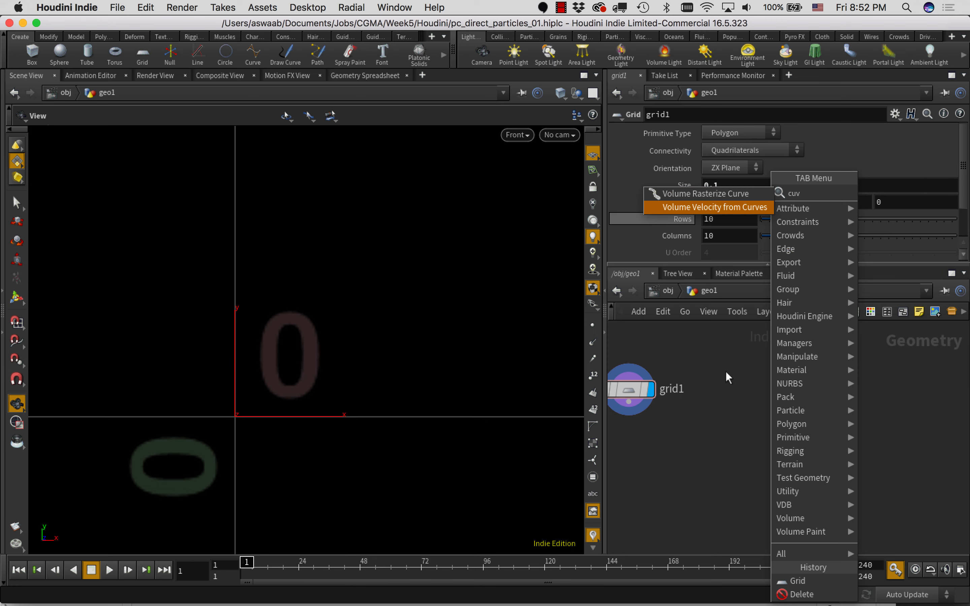
{"action": "key", "text": "BackSpace"}
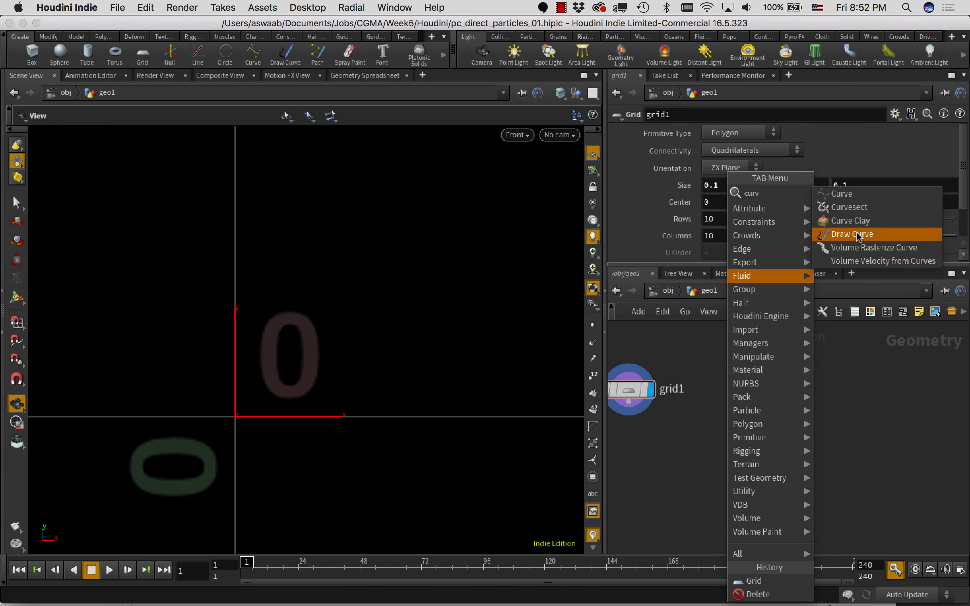
{"action": "left_click", "coordinate": [872, 196]}
{"action": "left_click", "coordinate": [777, 386]}
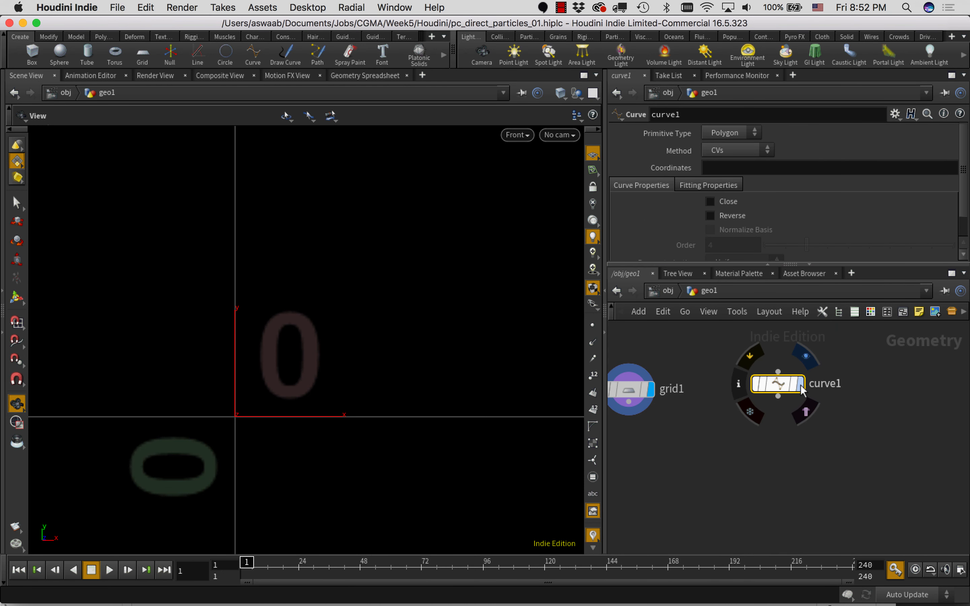
{"action": "left_click", "coordinate": [805, 356]}
- Draw an eight-point winding curve in the front view, starting at the origin and rising towards the upper right
{"action": "left_click", "coordinate": [17, 298]}
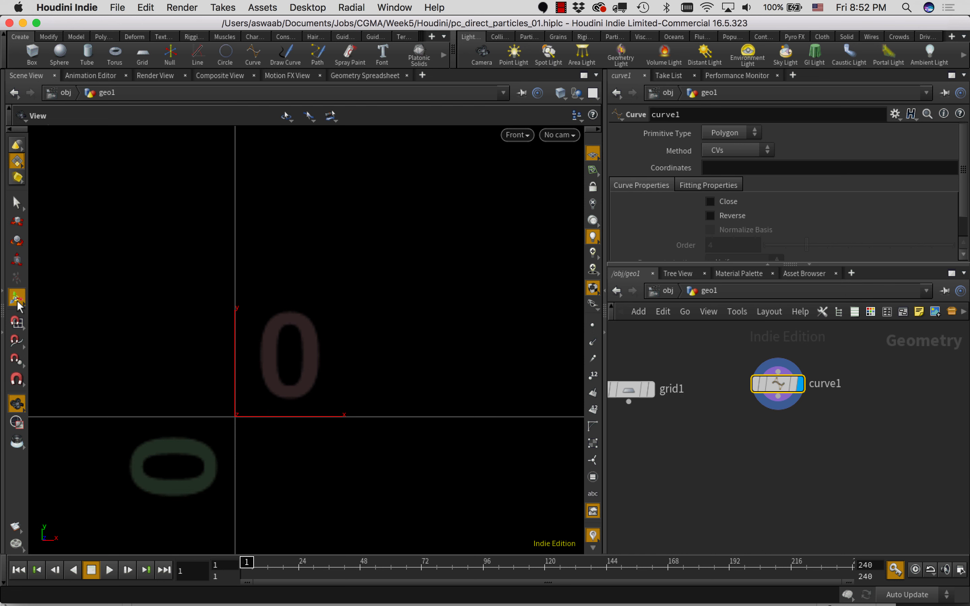
{"action": "left_click", "coordinate": [235, 415]}
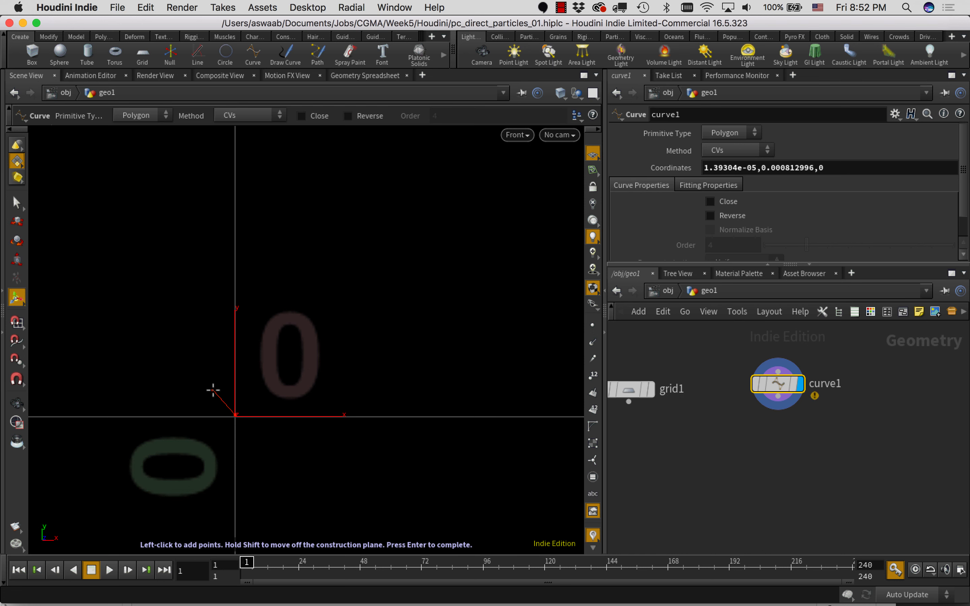
{"action": "key", "text": "space"}
{"action": "scroll", "coordinate": [207, 325], "scroll_direction": "down", "scroll_amount": 8}
{"action": "middle_click_drag", "start_coordinate": [204, 325], "coordinate": [302, 400]}
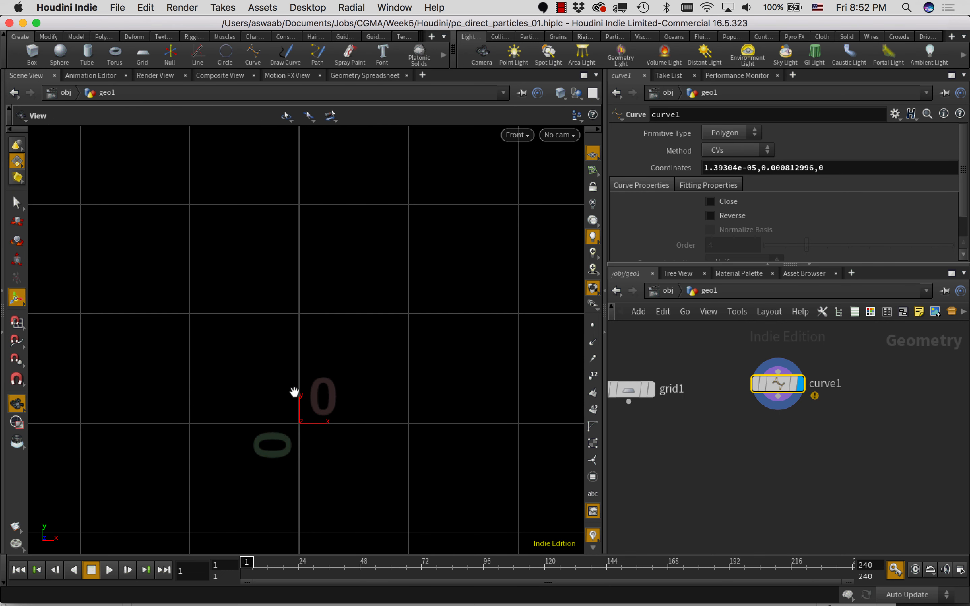
{"action": "left_click", "coordinate": [256, 368]}
{"action": "left_click", "coordinate": [260, 301]}
{"action": "left_click", "coordinate": [399, 310]}
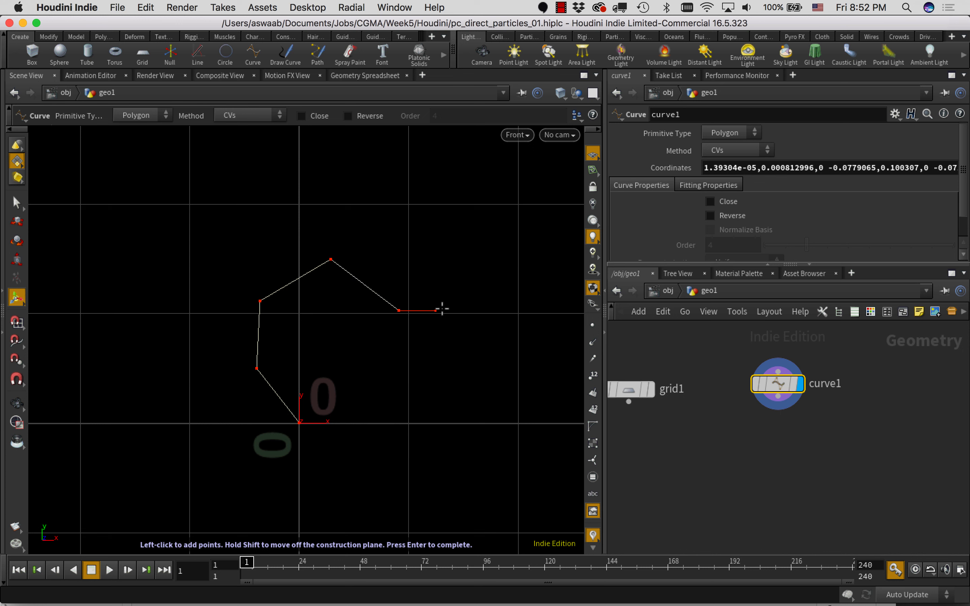
{"action": "left_click", "coordinate": [488, 296]}
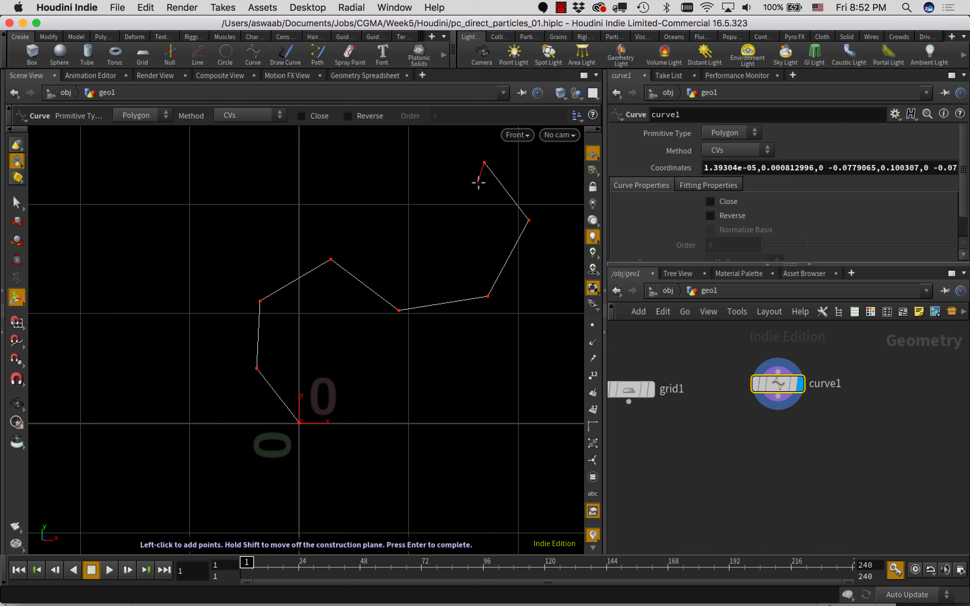
{"action": "key", "text": "Return"}
- Switch the viewport back to the perspective view and look at the curve from the side
{"action": "left_click", "coordinate": [527, 135]}
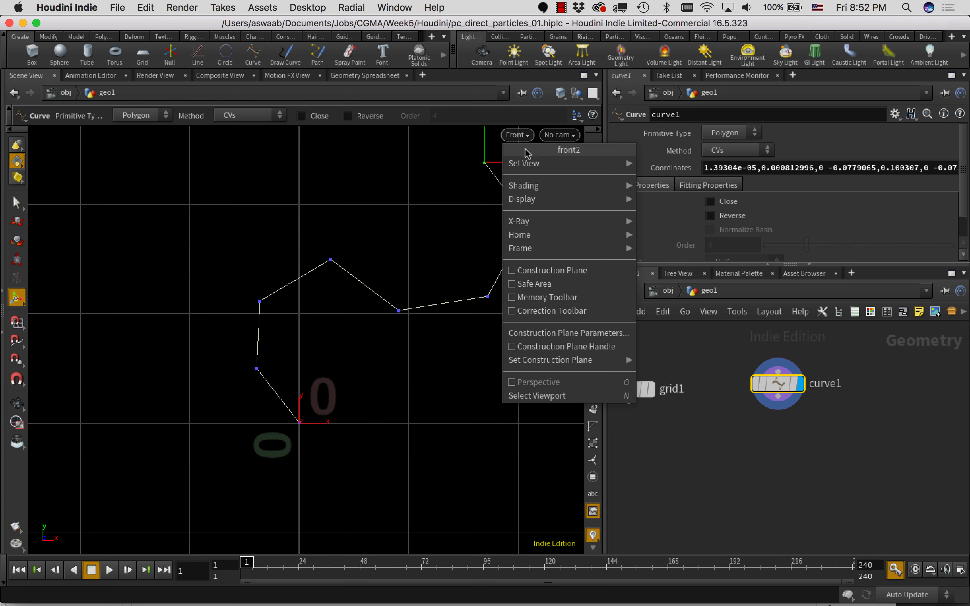
{"action": "mouse_move", "coordinate": [601, 163]}
{"action": "left_click", "coordinate": [657, 166]}
{"action": "left_click_drag", "start_coordinate": [349, 345], "coordinate": [403, 316], "text": "alt"}
{"action": "right_click_drag", "start_coordinate": [402, 316], "coordinate": [335, 318], "text": "alt"}
{"action": "left_click_drag", "start_coordinate": [335, 318], "coordinate": [295, 246], "text": "alt"}
- Move several middle points of the curve along the Z axis so that it bends out of its flat plane
{"action": "key", "text": "Return"}
{"action": "left_click", "coordinate": [295, 248]}
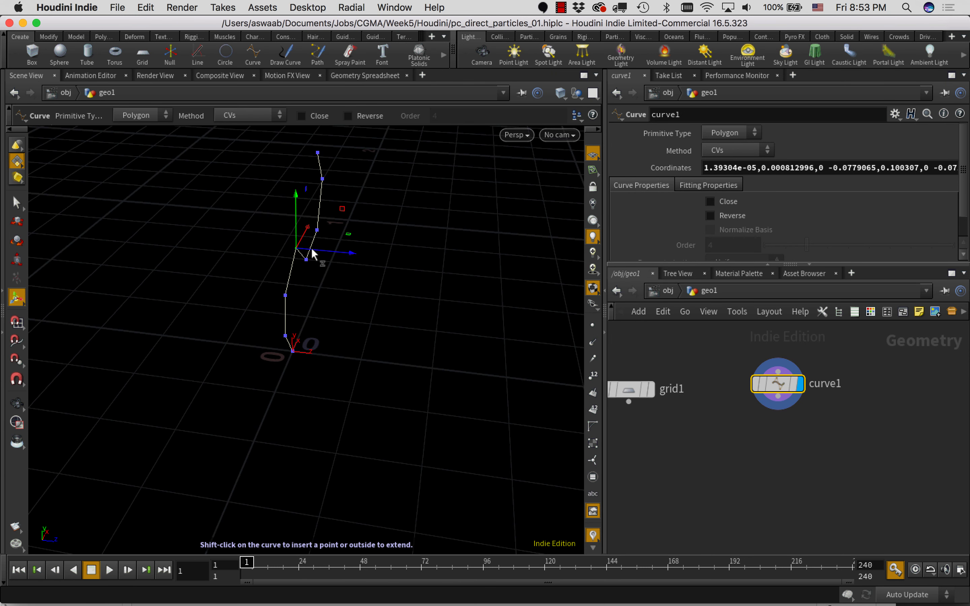
{"action": "left_click", "coordinate": [285, 296]}
{"action": "left_click_drag", "start_coordinate": [303, 296], "coordinate": [267, 291]}
{"action": "left_click", "coordinate": [317, 230]}
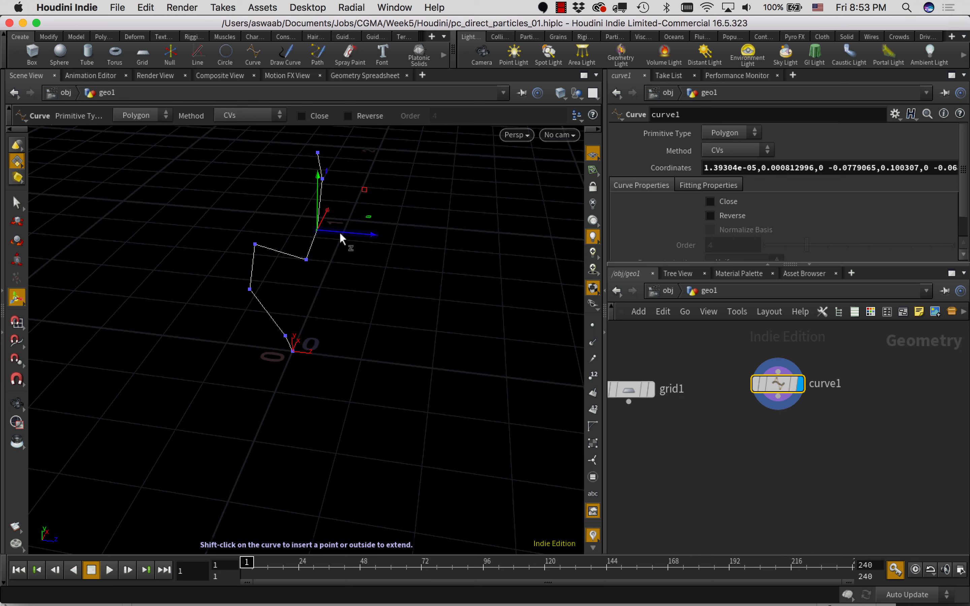
{"action": "left_click_drag", "start_coordinate": [377, 235], "coordinate": [334, 279]}
{"action": "left_click", "coordinate": [322, 179]}
{"action": "key", "text": "Escape"}
{"action": "key", "text": "Return"}
- Change the curve's primitive type to NURBS
{"action": "scroll", "coordinate": [725, 426], "scroll_direction": "up", "scroll_amount": 2}
{"action": "left_click", "coordinate": [735, 138]}
{"action": "left_click", "coordinate": [727, 149]}
- Add a Resample node fed by the curve, display it, and set its segment length to 0.01
{"action": "middle_click_drag", "start_coordinate": [751, 443], "coordinate": [699, 411]}
{"action": "key", "text": "Tab"}
{"action": "type", "text": "res"}
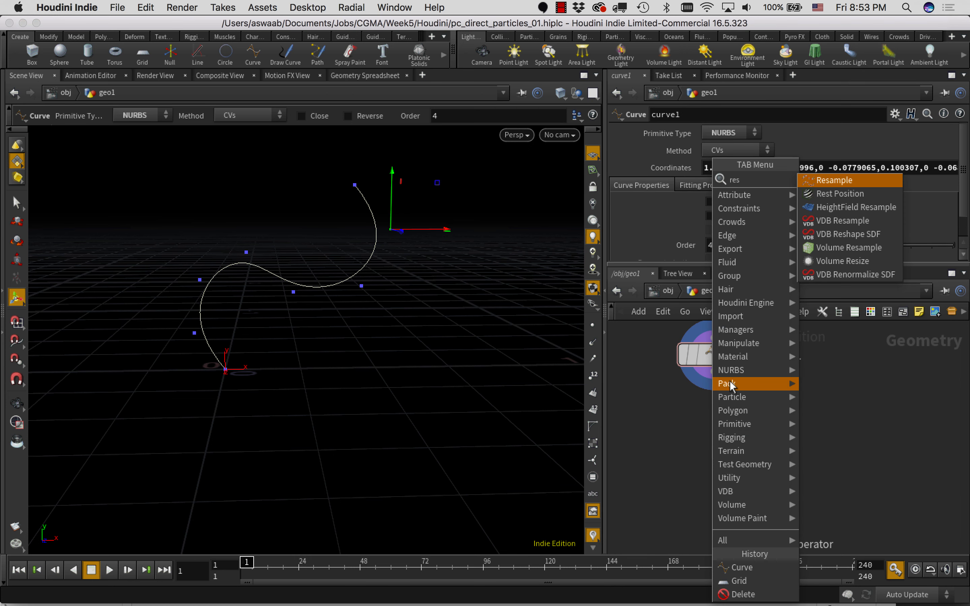
{"action": "left_click", "coordinate": [833, 180]}
{"action": "left_click", "coordinate": [718, 417]}
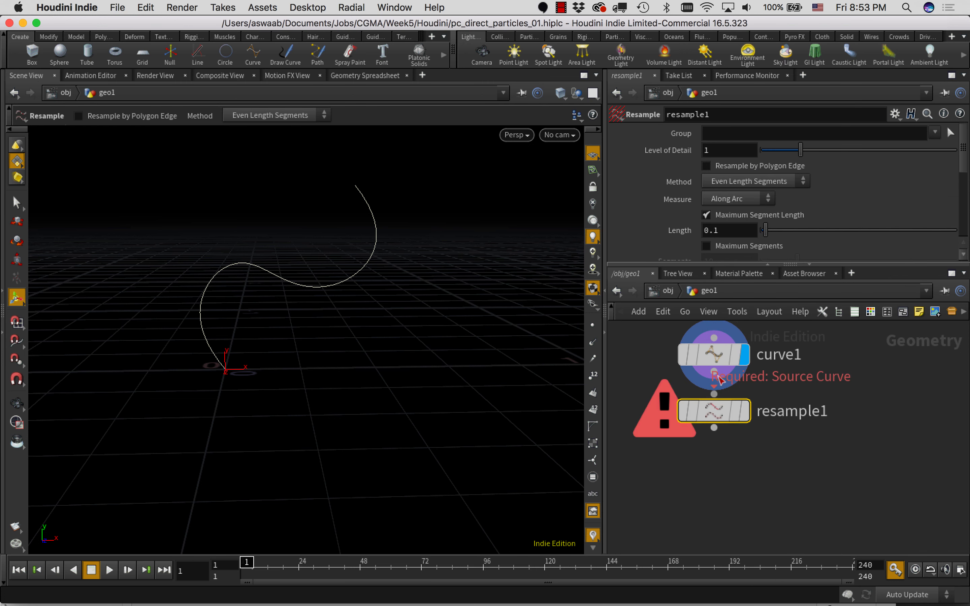
{"action": "left_click", "coordinate": [714, 372]}
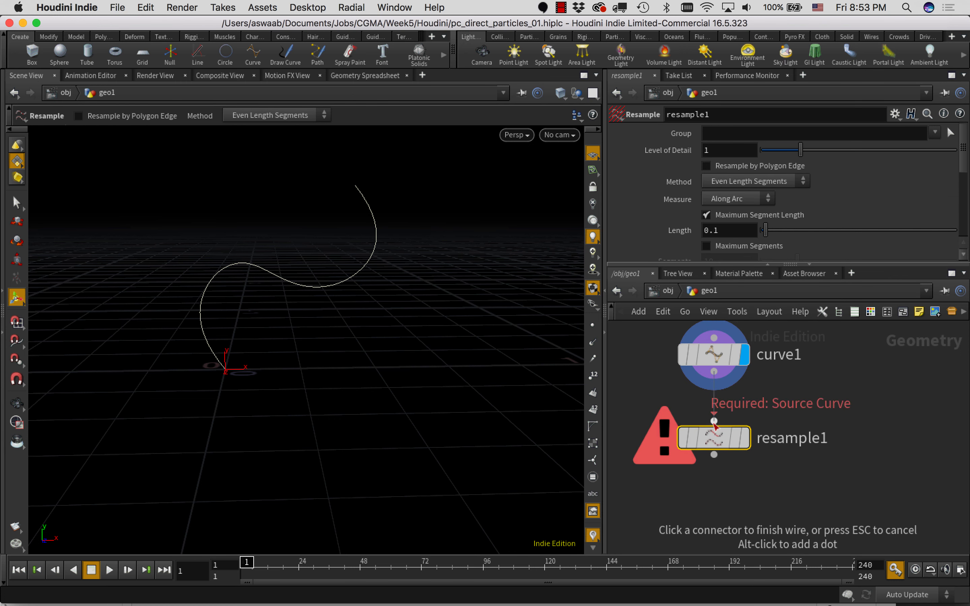
{"action": "left_click", "coordinate": [714, 421]}
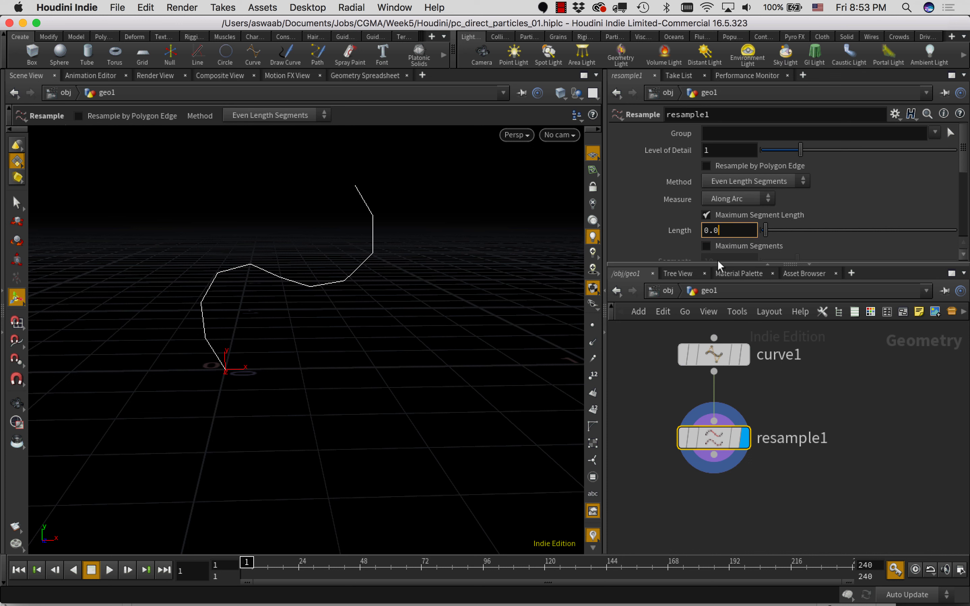
{"action": "key", "text": "Return"}
- Turn on point display in the viewport to inspect the resampled curve
{"action": "left_click", "coordinate": [593, 328]}
{"action": "right_click_drag", "start_coordinate": [267, 324], "coordinate": [311, 318], "text": "alt"}
{"action": "left_click_drag", "start_coordinate": [310, 318], "coordinate": [407, 324], "text": "alt"}
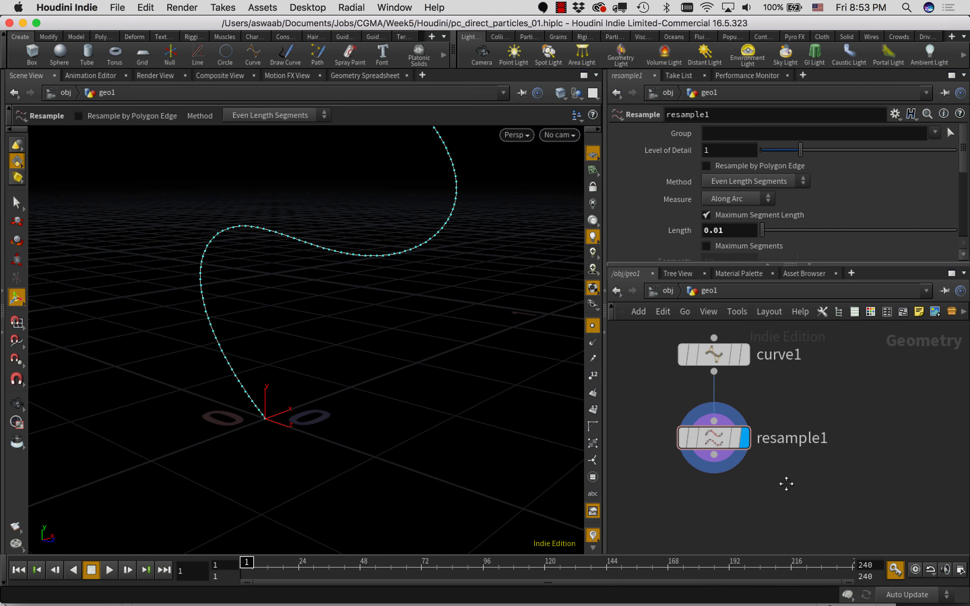
- Add a PolyFrame node, connect the Resample output to it, and make it the displayed node
{"action": "middle_click_drag", "start_coordinate": [786, 482], "coordinate": [798, 389]}
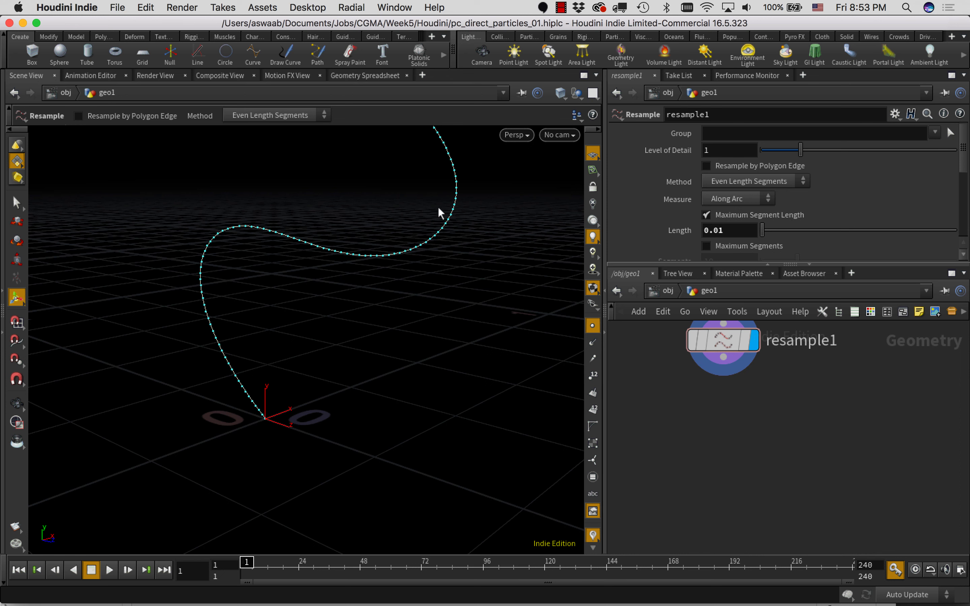
{"action": "middle_click_drag", "start_coordinate": [739, 426], "coordinate": [697, 410]}
{"action": "key", "text": "Tab"}
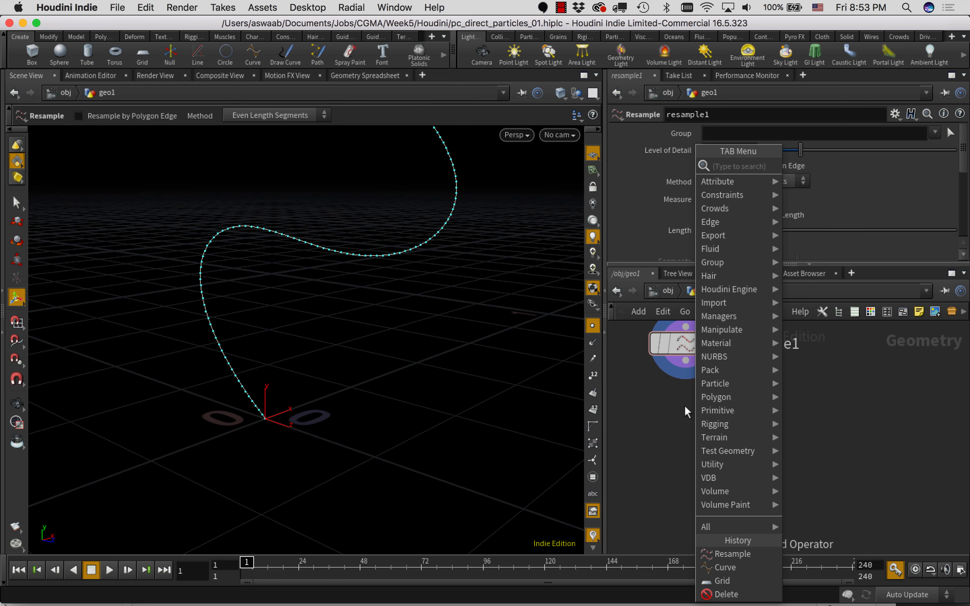
{"action": "type", "text": "poly"}
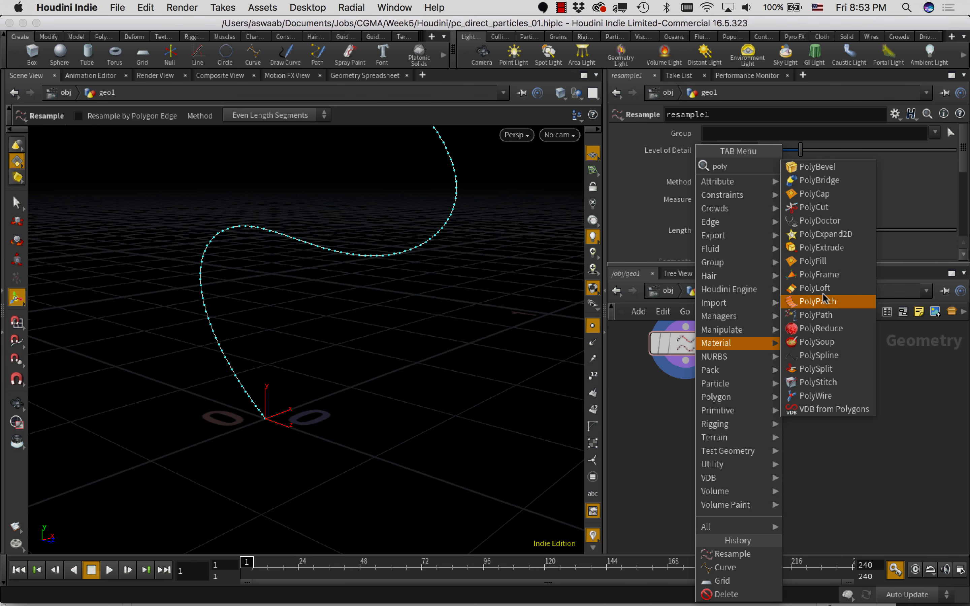
{"action": "left_click", "coordinate": [818, 274]}
{"action": "left_click", "coordinate": [686, 413]}
{"action": "left_click", "coordinate": [685, 360]}
{"action": "left_click", "coordinate": [685, 401]}
{"action": "left_click", "coordinate": [717, 420]}
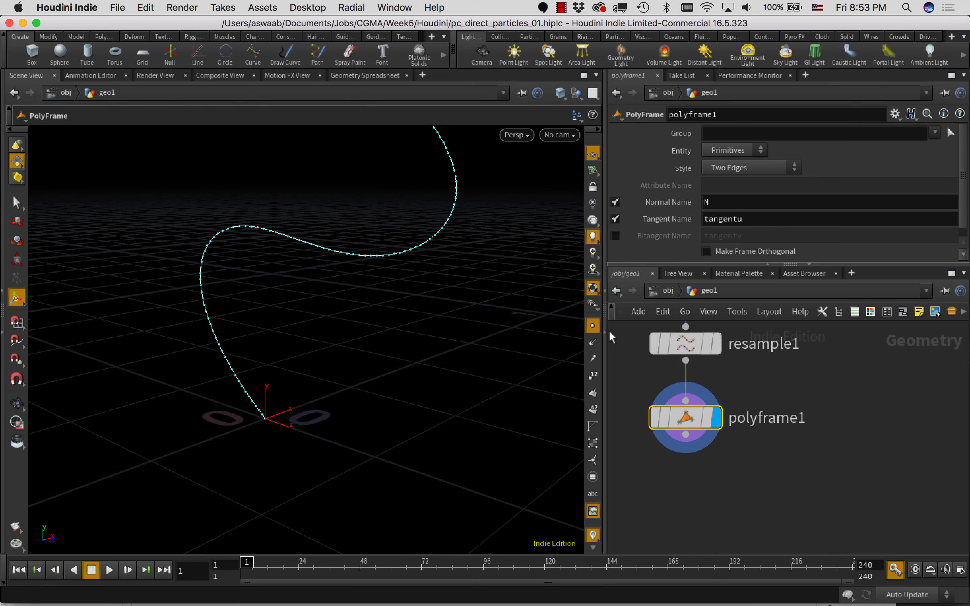
- Show point normals in the viewport, disable PolyFrame's normal output, and set its tangent name to N
{"action": "left_click", "coordinate": [593, 342]}
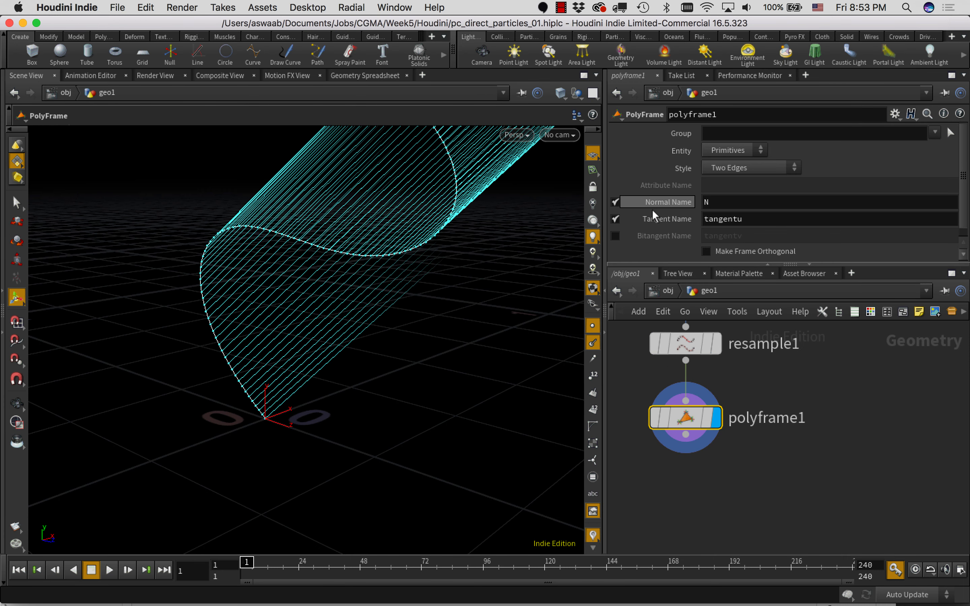
{"action": "left_click", "coordinate": [615, 202]}
{"action": "double_click", "coordinate": [742, 218]}
{"action": "type", "text": "N"}
{"action": "left_click", "coordinate": [795, 452]}
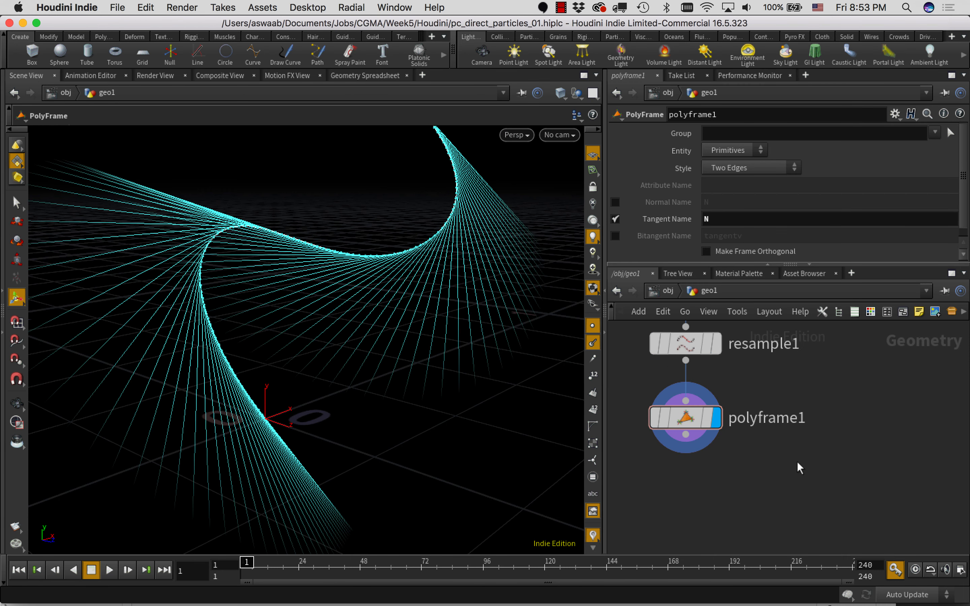
- Add and display an Attribute Wrangle fed by the PolyFrame node, reversing the normals with the expression "@N *= -1;"
{"action": "middle_click_drag", "start_coordinate": [439, 300], "coordinate": [357, 391]}
{"action": "key", "text": "Tab"}
{"action": "type", "text": "att"}
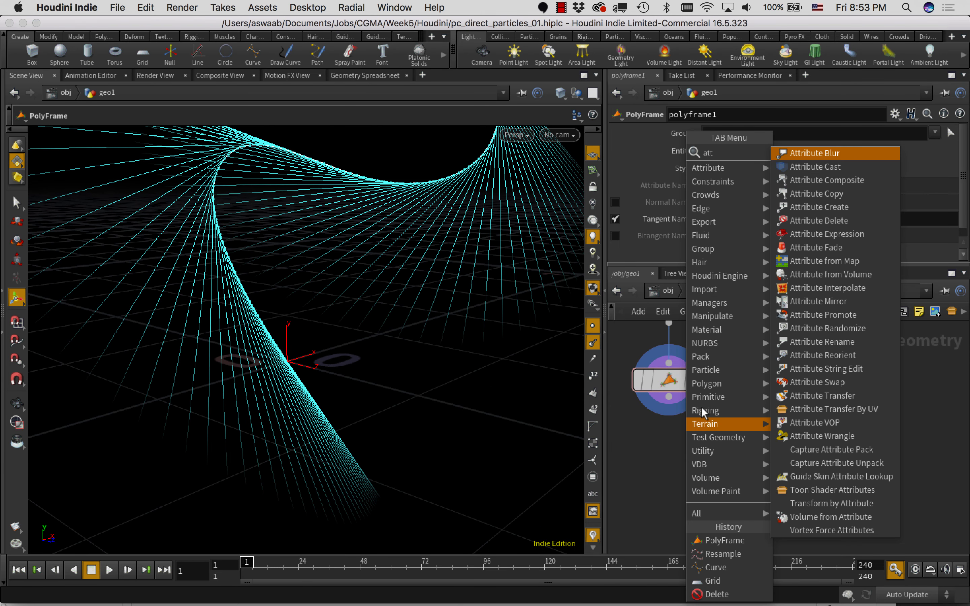
{"action": "left_click", "coordinate": [816, 436]}
{"action": "left_click", "coordinate": [672, 452]}
{"action": "left_click", "coordinate": [647, 438]}
{"action": "left_click", "coordinate": [668, 396]}
{"action": "left_click", "coordinate": [684, 216]}
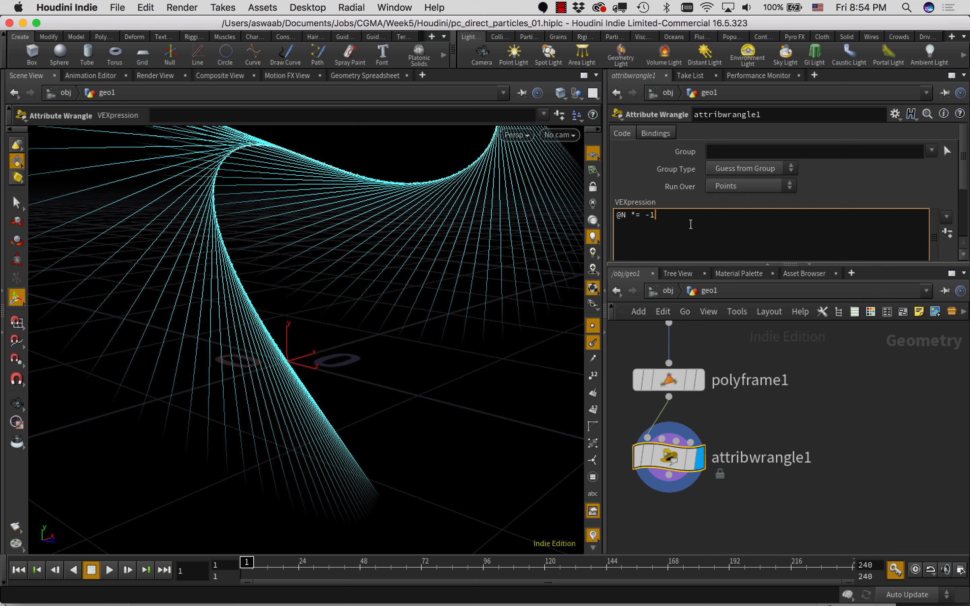
{"action": "left_click", "coordinate": [882, 490]}
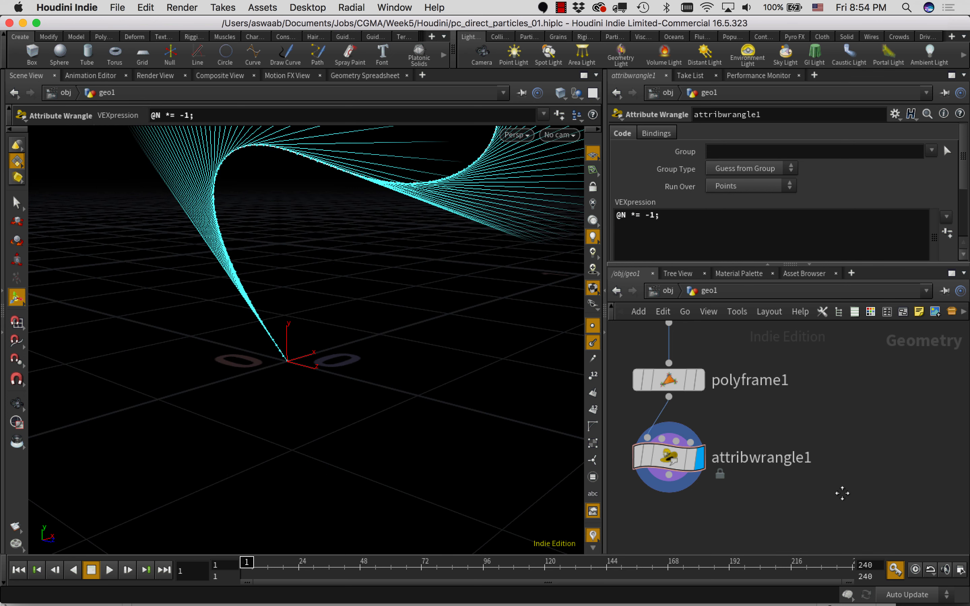
- Hide the point normals in the viewport
{"action": "middle_click_drag", "start_coordinate": [842, 493], "coordinate": [856, 383]}
{"action": "left_click", "coordinate": [595, 344]}
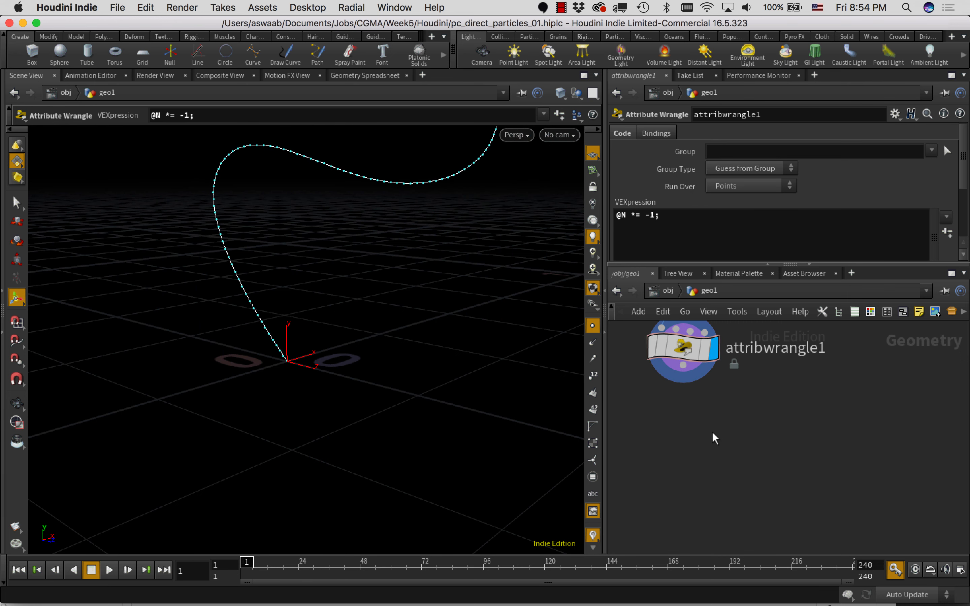
- Add a Null node fed by the Attribute Wrangle and rename it CURVE_GEO
{"action": "middle_click_drag", "start_coordinate": [719, 423], "coordinate": [735, 434]}
{"action": "right_click_drag", "start_coordinate": [735, 434], "coordinate": [714, 433]}
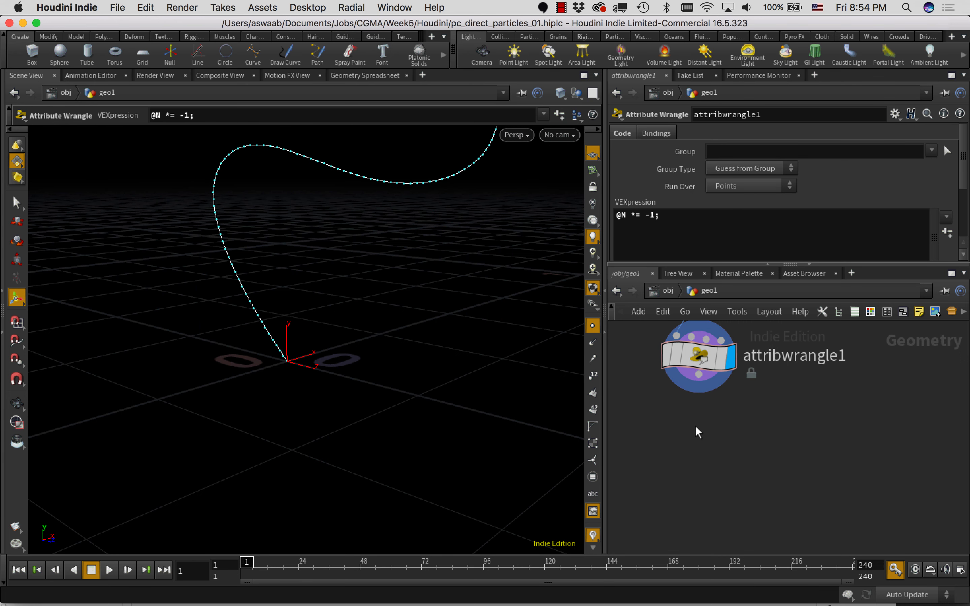
{"action": "key", "text": "Tab"}
{"action": "type", "text": "nul"}
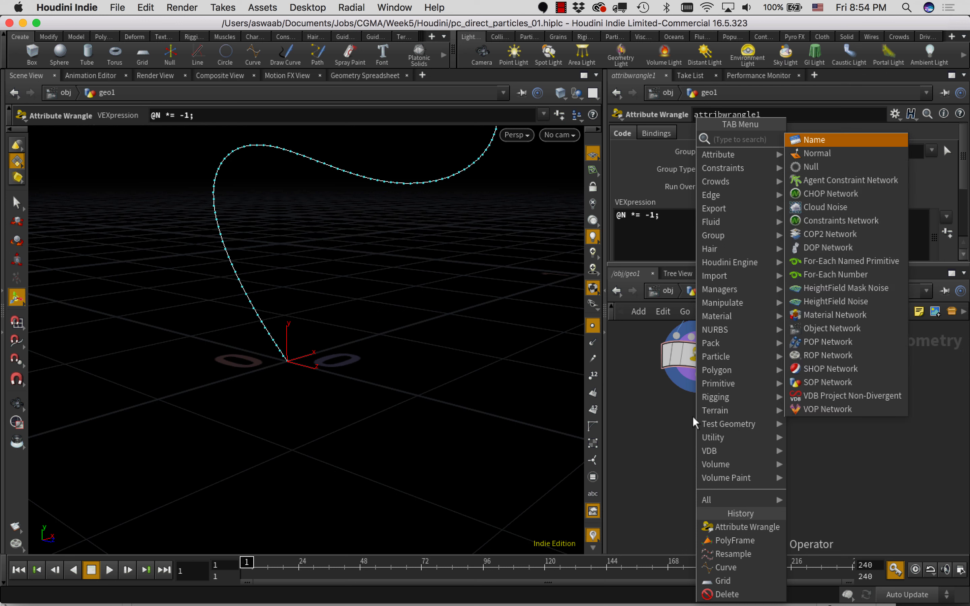
{"action": "left_click", "coordinate": [805, 140]}
{"action": "left_click", "coordinate": [709, 443]}
{"action": "left_click_drag", "start_coordinate": [698, 374], "coordinate": [708, 439]}
{"action": "left_click", "coordinate": [755, 443]}
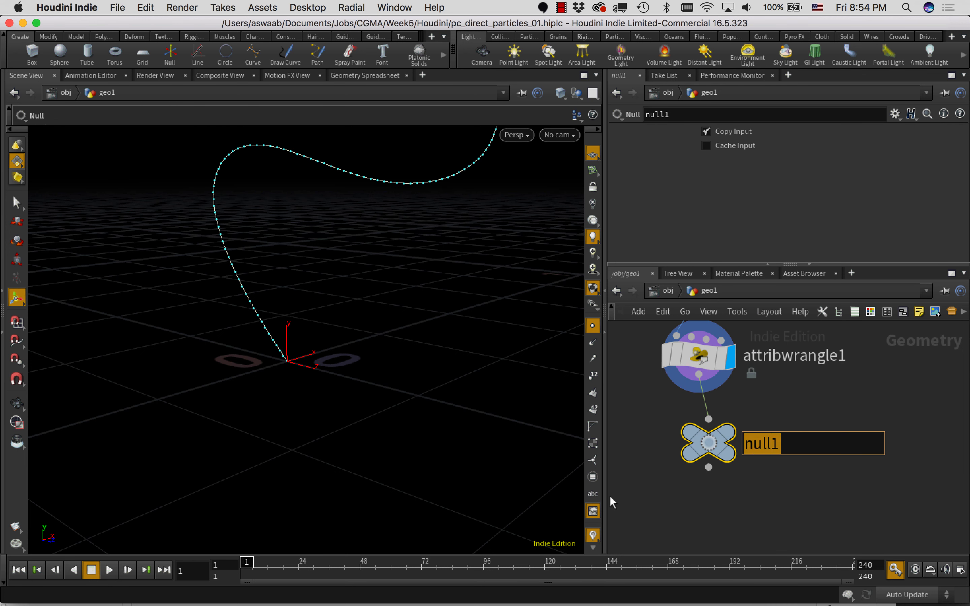
{"action": "type", "text": "CURVE_GEO"}
{"action": "key", "text": "Return"}
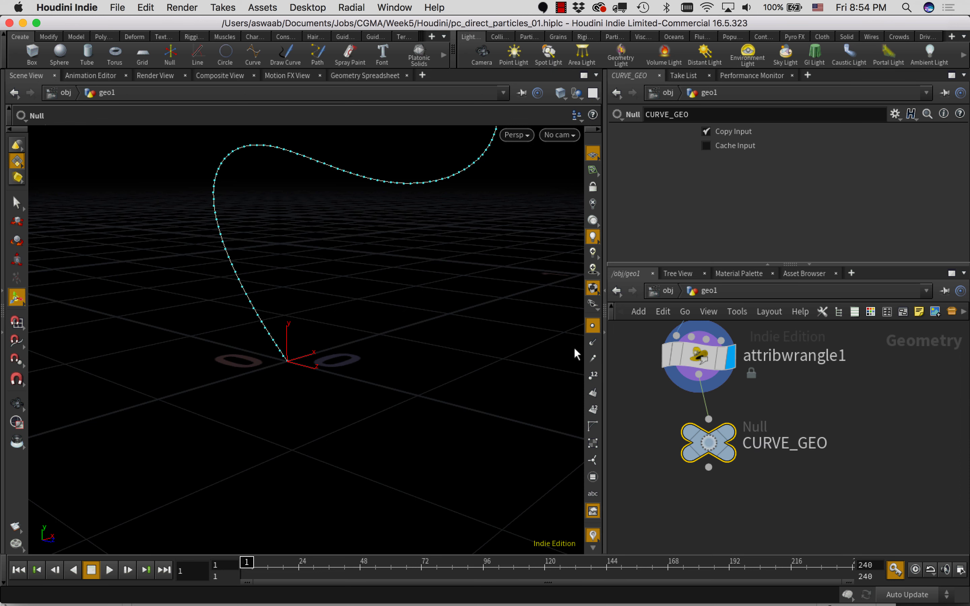
- Move the grid node down beside the end of the curve chain and add a POP Network below it
{"action": "scroll", "coordinate": [745, 417], "scroll_direction": "down", "scroll_amount": 6}
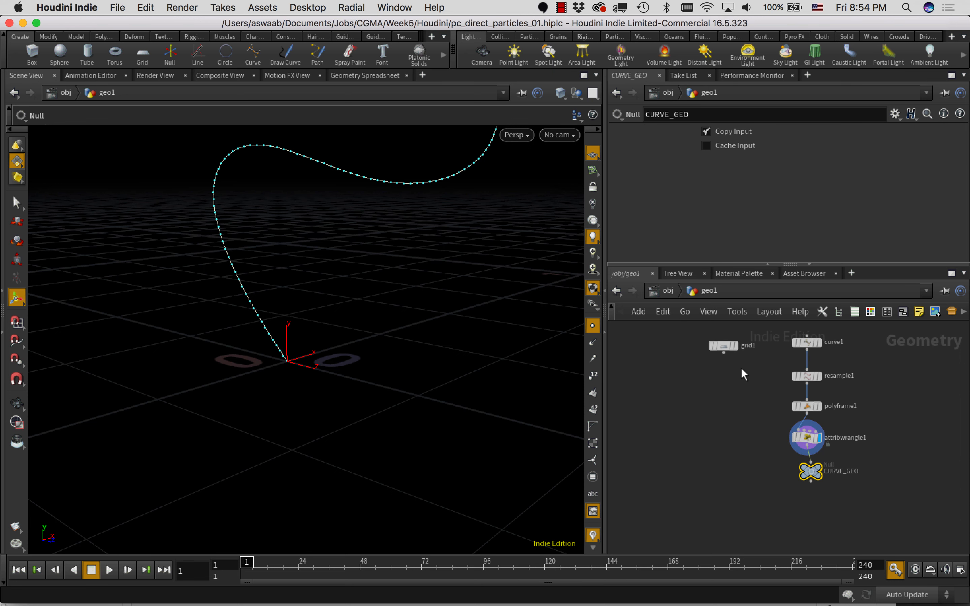
{"action": "left_click_drag", "start_coordinate": [727, 345], "coordinate": [714, 421]}
{"action": "scroll", "coordinate": [752, 452], "scroll_direction": "up", "scroll_amount": 4}
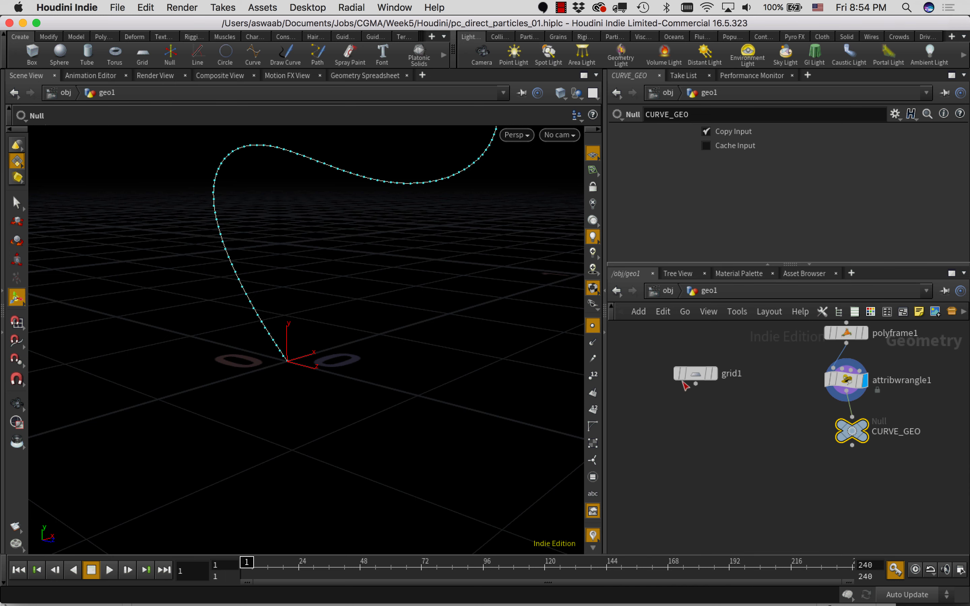
{"action": "key", "text": "Tab"}
{"action": "type", "text": "pop"}
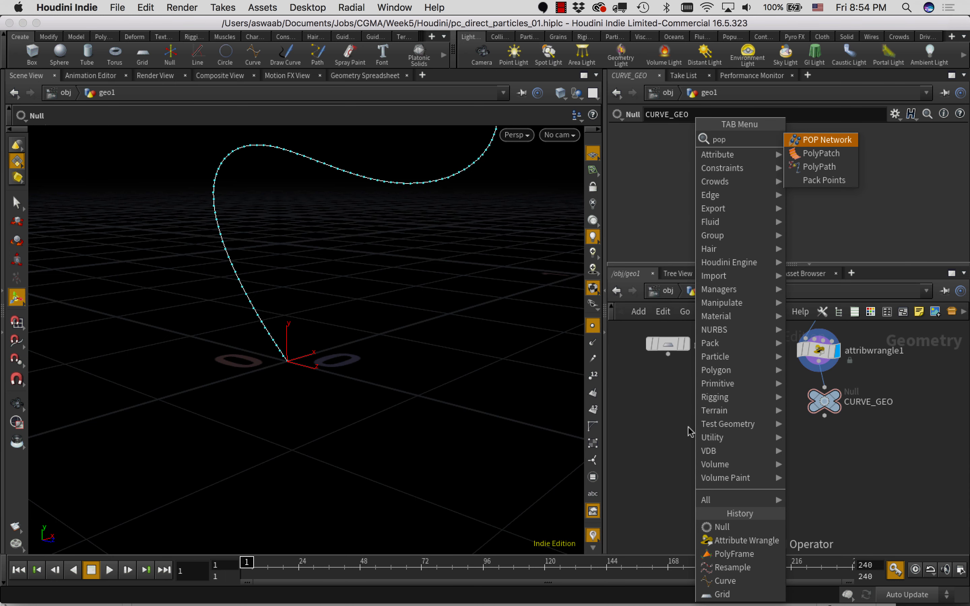
{"action": "left_click", "coordinate": [826, 140]}
{"action": "left_click", "coordinate": [714, 461]}
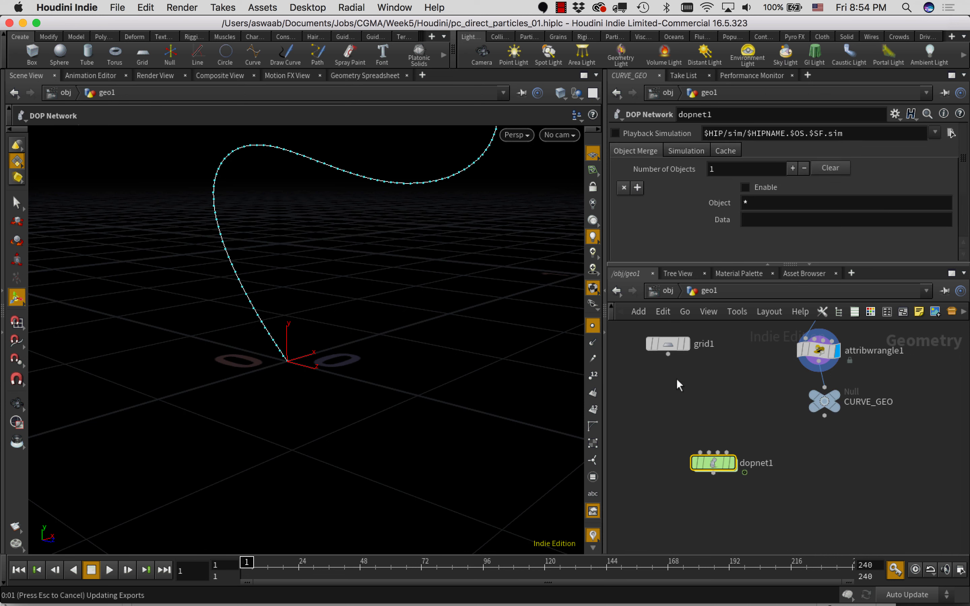
- Wire the grid into the POP network's first input and CURVE_GEO into its second input
{"action": "left_click", "coordinate": [667, 344]}
{"action": "left_click", "coordinate": [667, 354]}
{"action": "left_click", "coordinate": [700, 453]}
{"action": "left_click", "coordinate": [708, 452]}
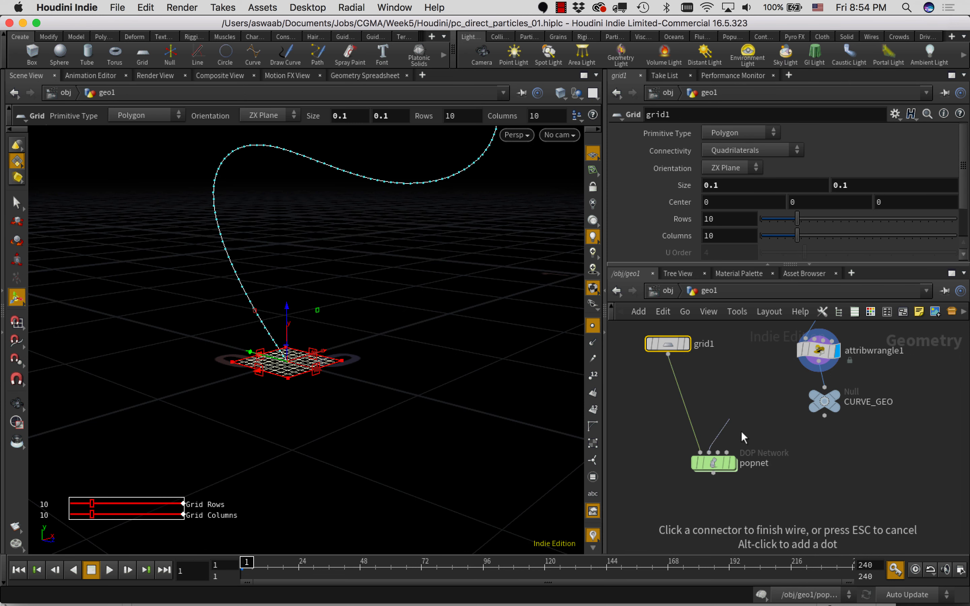
{"action": "left_click", "coordinate": [825, 417]}
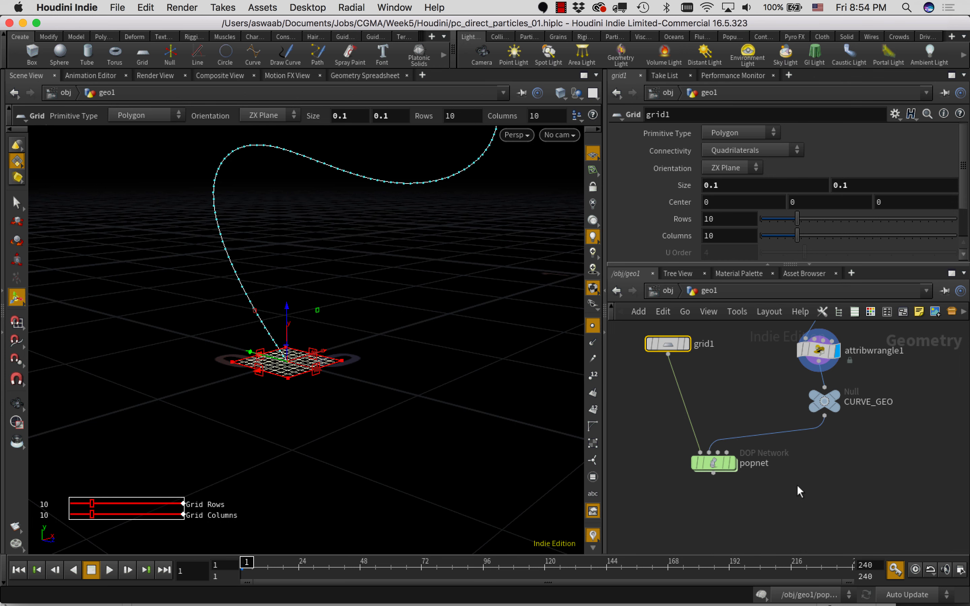
- Make the POP network the displayed node and go inside it
{"action": "middle_click_drag", "start_coordinate": [797, 485], "coordinate": [813, 453]}
{"action": "scroll", "coordinate": [813, 447], "scroll_direction": "up", "scroll_amount": 1}
{"action": "left_click", "coordinate": [741, 430]}
{"action": "left_click_drag", "start_coordinate": [681, 482], "coordinate": [793, 397]}
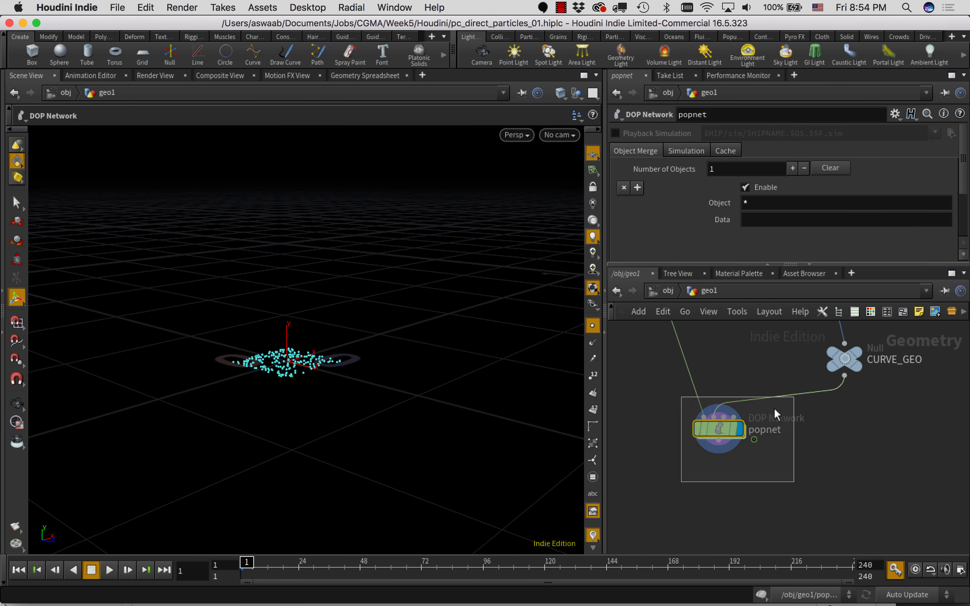
{"action": "key", "text": "Return"}
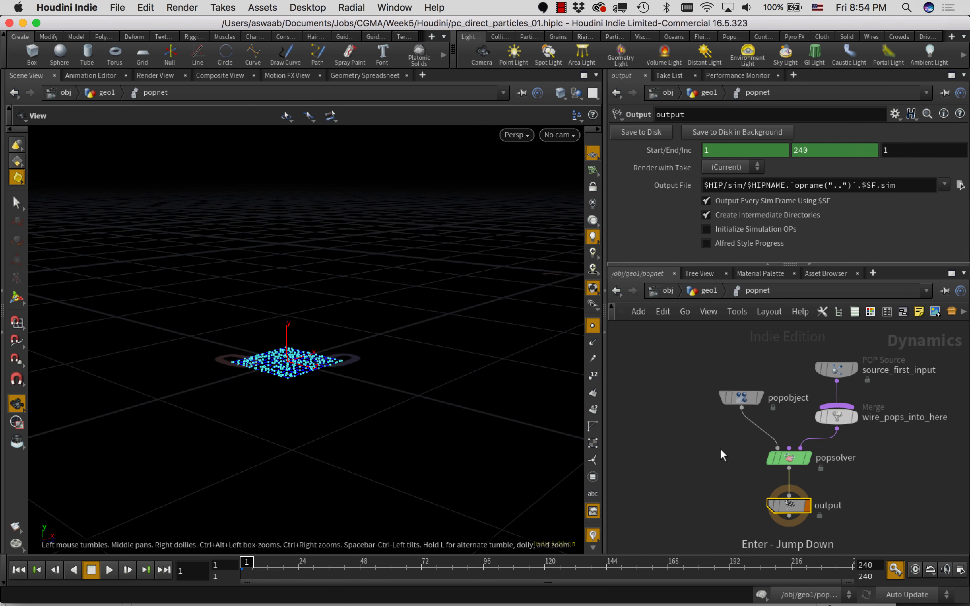
- Turn off point display in the viewport and disable the guide on the source_first_input POP Source
{"action": "left_click", "coordinate": [592, 328]}
{"action": "middle_click_drag", "start_coordinate": [741, 341], "coordinate": [712, 419]}
{"action": "middle_click_drag", "start_coordinate": [812, 456], "coordinate": [753, 411]}
{"action": "left_click_drag", "start_coordinate": [750, 402], "coordinate": [742, 353]}
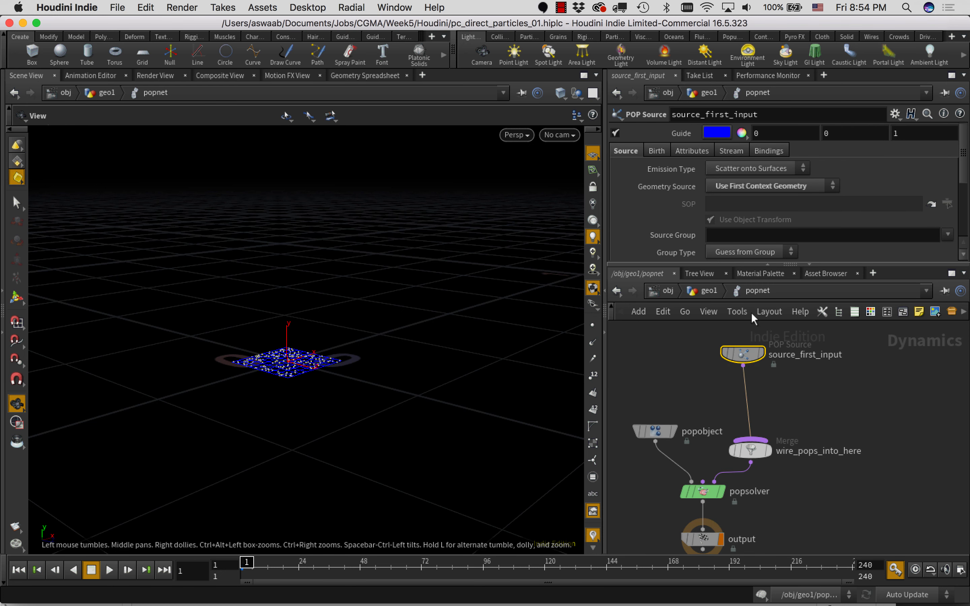
{"action": "left_click", "coordinate": [615, 133]}
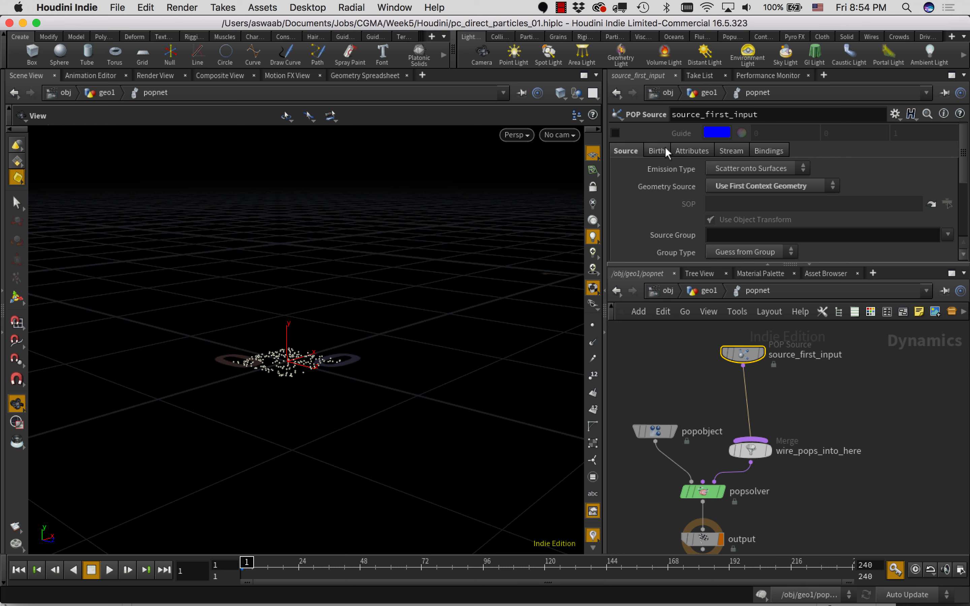
- Set the POP Source's constant birth rate to 500 and bring up its attribute settings
{"action": "left_click", "coordinate": [657, 151]}
{"action": "scroll", "coordinate": [966, 156], "scroll_direction": "down", "scroll_amount": 1}
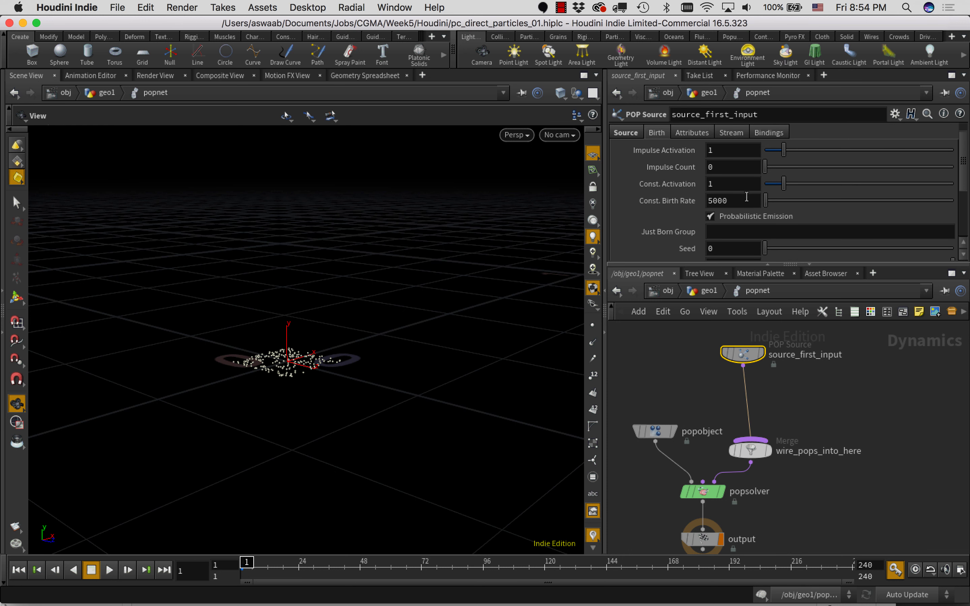
{"action": "left_click", "coordinate": [854, 424]}
{"action": "middle_click_drag", "start_coordinate": [828, 384], "coordinate": [821, 398]}
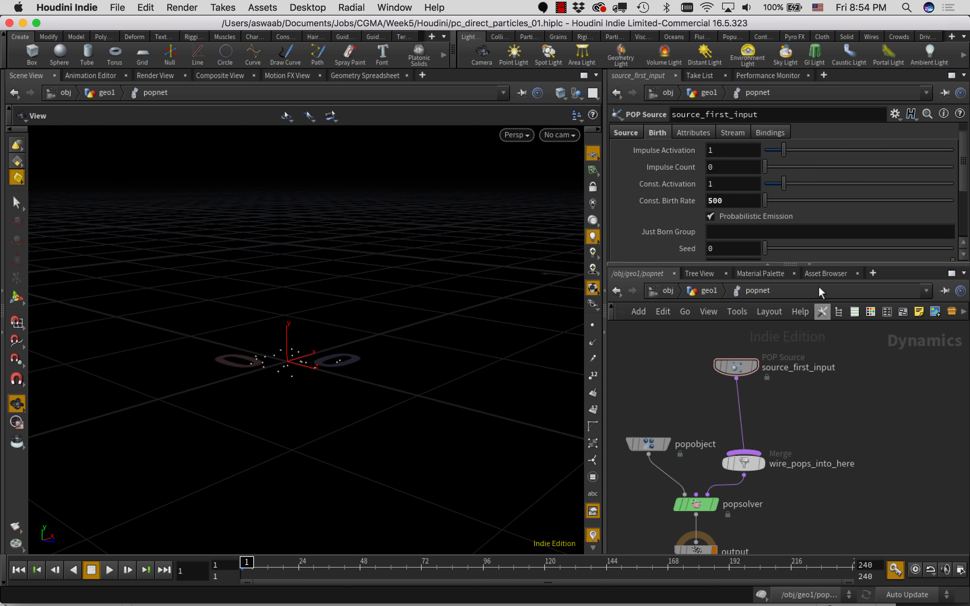
{"action": "left_click", "coordinate": [699, 132]}
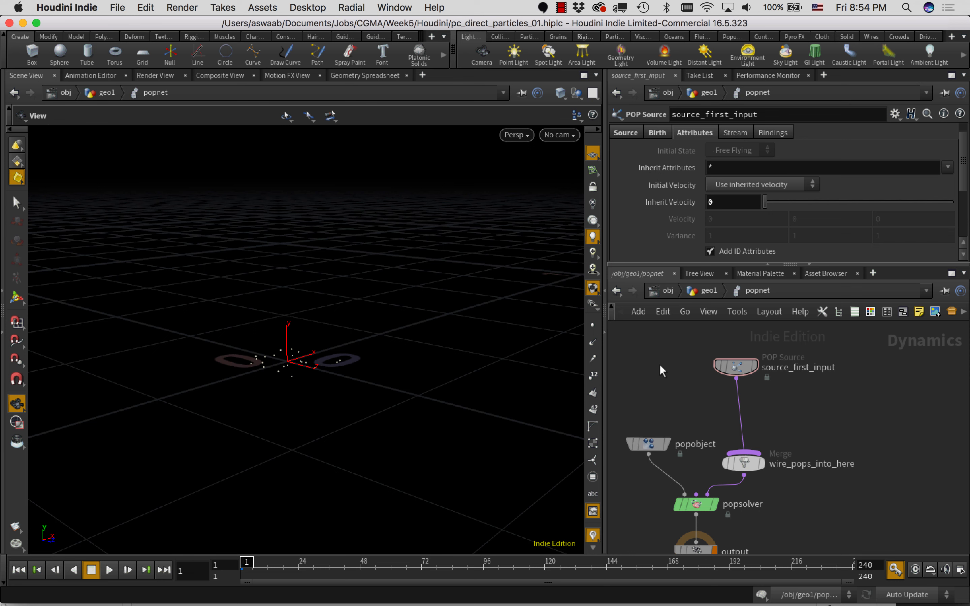
- Move the POP Source node farther above the merge node and run the simulation to preview the emitted particles
{"action": "middle_click_drag", "start_coordinate": [671, 366], "coordinate": [667, 442]}
{"action": "left_click_drag", "start_coordinate": [732, 442], "coordinate": [734, 351]}
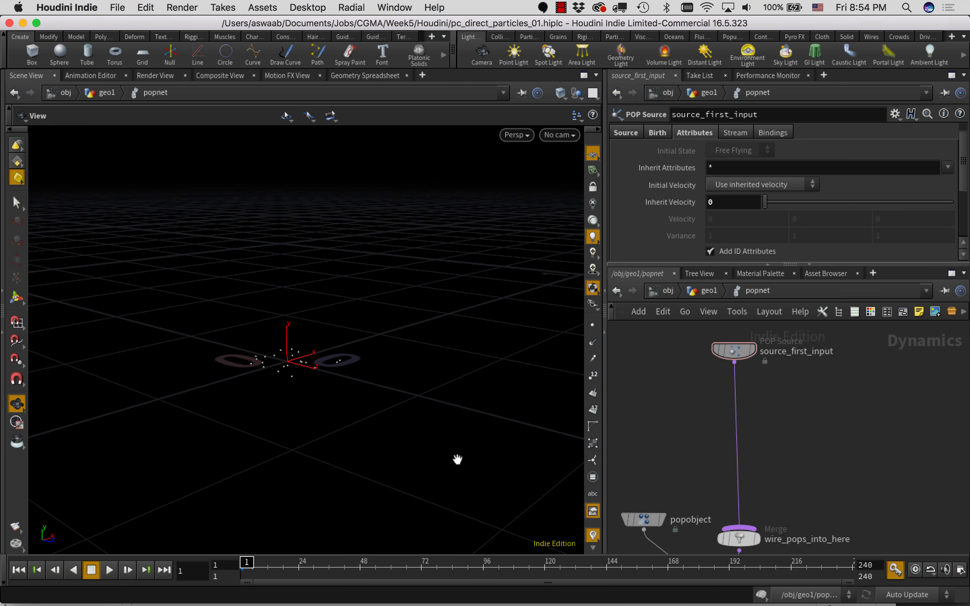
{"action": "mouse_move", "coordinate": [258, 568]}
{"action": "left_mouse_down"}
{"action": "mouse_move", "coordinate": [561, 549]}
{"action": "mouse_move", "coordinate": [325, 545]}
{"action": "mouse_move", "coordinate": [559, 541]}
{"action": "mouse_move", "coordinate": [237, 541]}
{"action": "left_mouse_up"}
{"action": "middle_click_drag", "start_coordinate": [694, 425], "coordinate": [681, 450]}
{"action": "left_click_drag", "start_coordinate": [721, 378], "coordinate": [724, 369]}
{"action": "middle_click_drag", "start_coordinate": [692, 415], "coordinate": [697, 366]}
{"action": "right_click_drag", "start_coordinate": [375, 308], "coordinate": [345, 333]}
{"action": "mouse_move", "coordinate": [346, 333]}
{"action": "middle_mouse_down"}
{"action": "mouse_move", "coordinate": [320, 351]}
{"action": "mouse_move", "coordinate": [336, 341]}
{"action": "middle_mouse_up"}
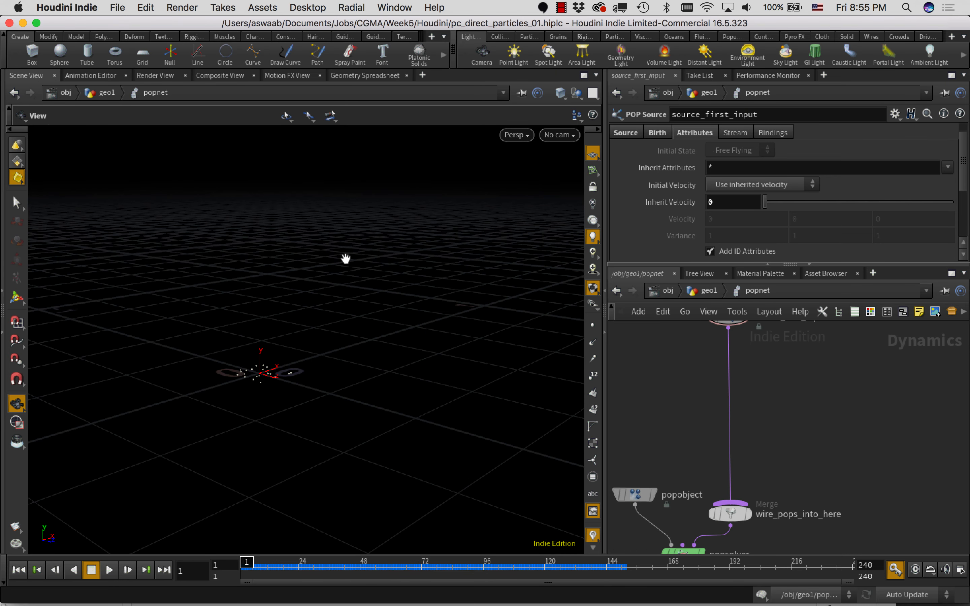
{"action": "middle_click_drag", "start_coordinate": [638, 366], "coordinate": [678, 444]}
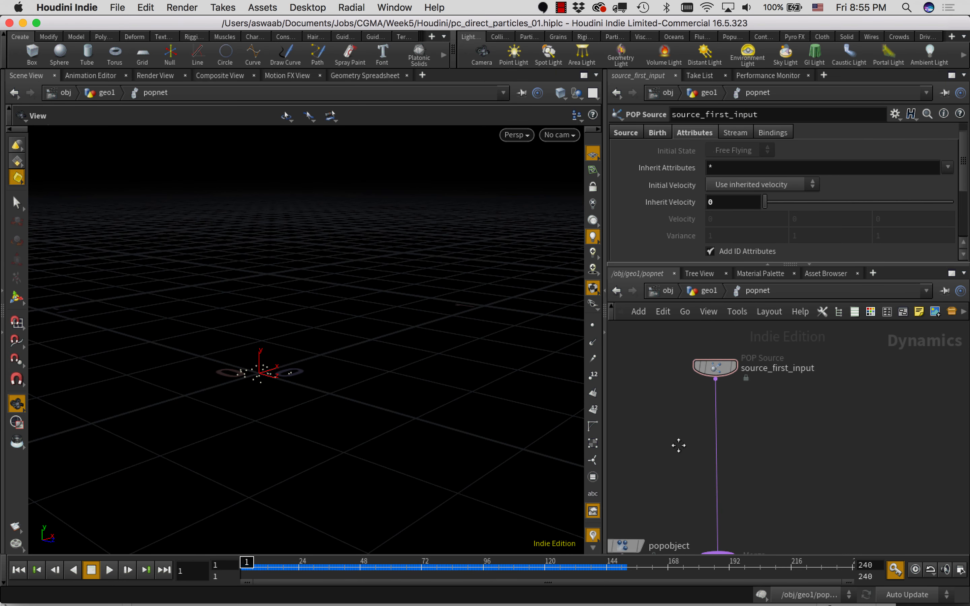
{"action": "key", "text": "Tab"}
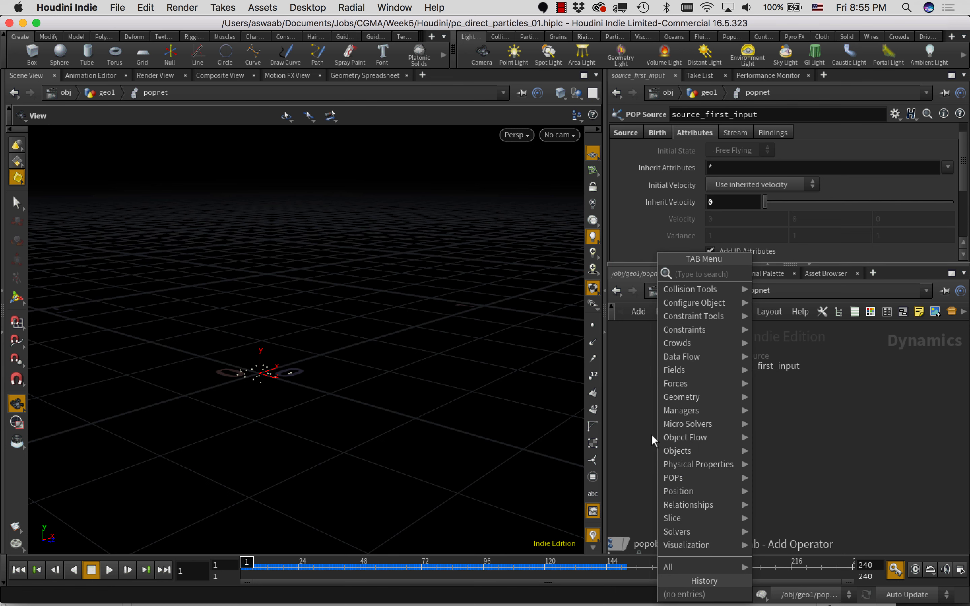
{"action": "type", "text": "pop"}
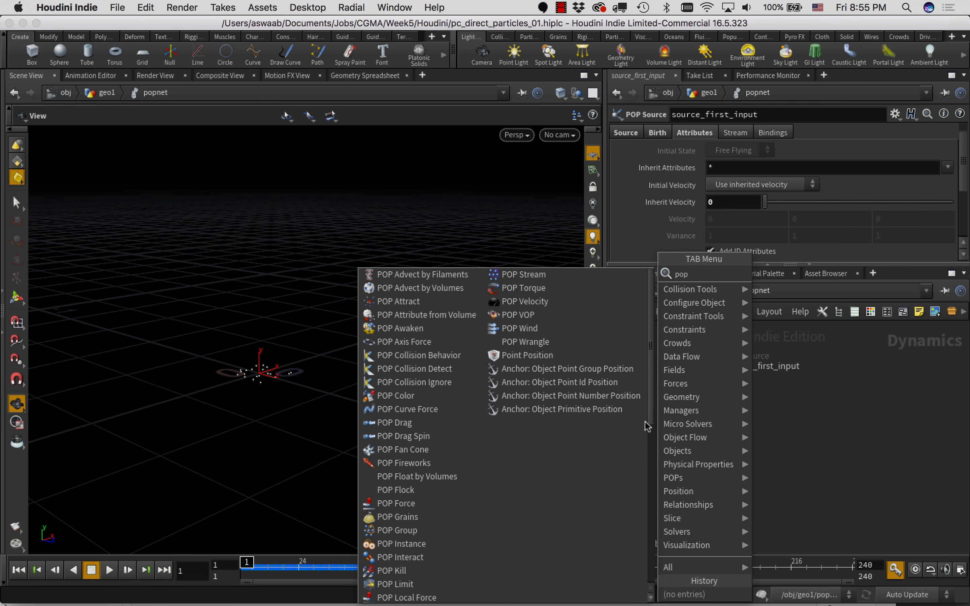
{"action": "left_click", "coordinate": [550, 348]}
{"action": "left_click", "coordinate": [730, 420]}
{"action": "left_click_drag", "start_coordinate": [729, 420], "coordinate": [701, 425]}
{"action": "key", "text": "Delete"}
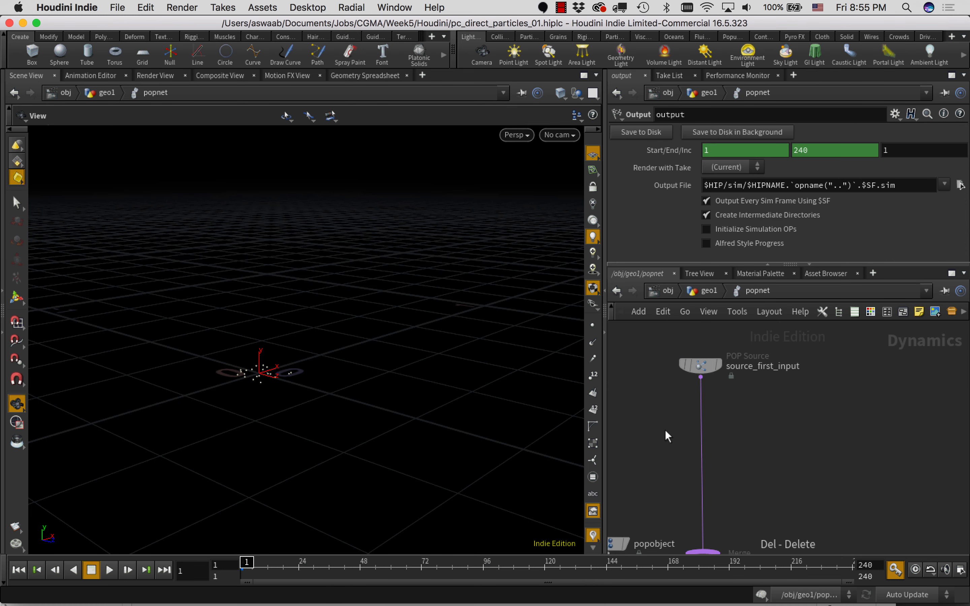
- Add a POP VOP node and insert it on the wire between the POP Source and the merge
{"action": "key", "text": "Tab"}
{"action": "type", "text": "pop"}
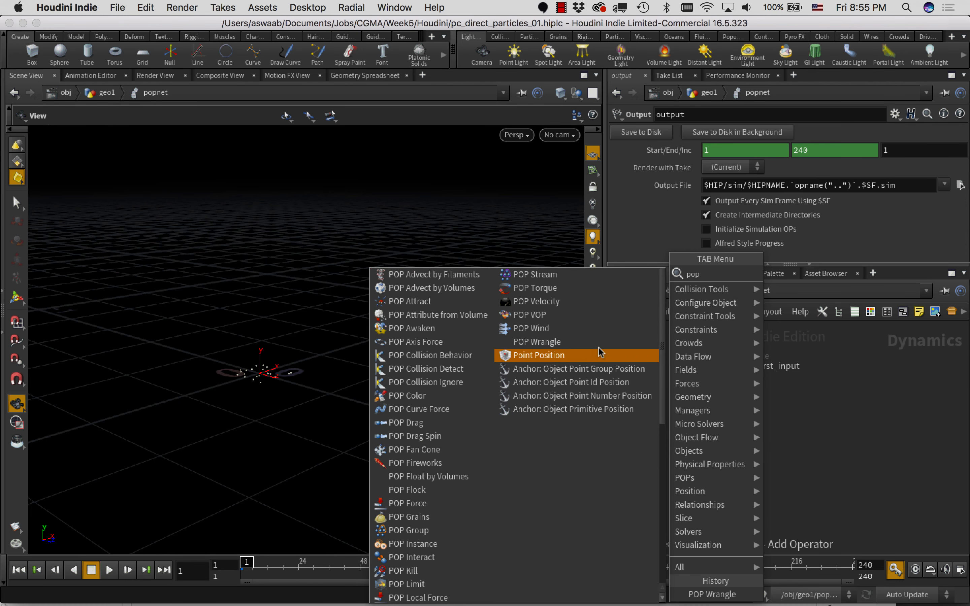
{"action": "left_click", "coordinate": [585, 316]}
{"action": "left_click", "coordinate": [774, 433]}
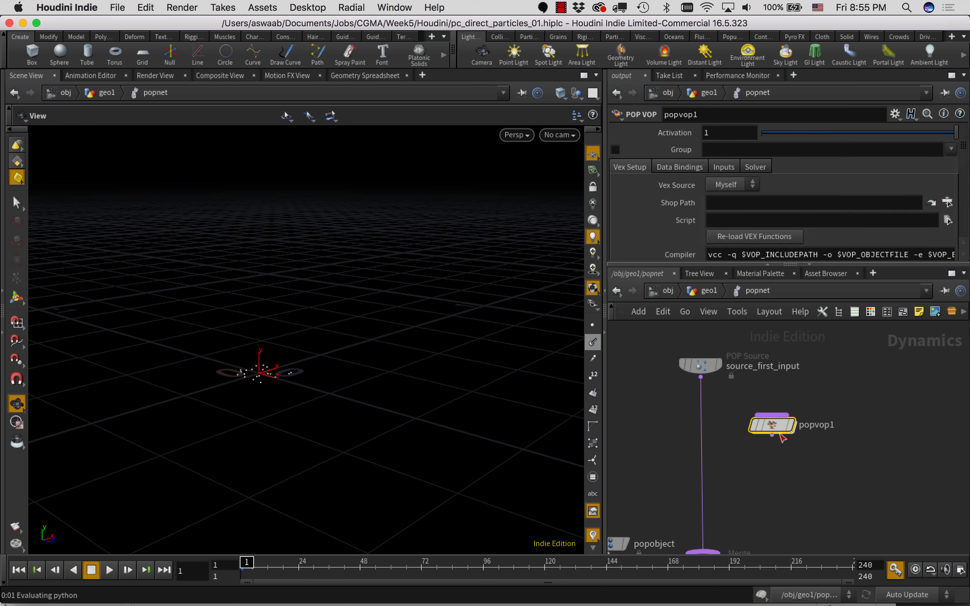
{"action": "left_click_drag", "start_coordinate": [774, 434], "coordinate": [696, 438]}
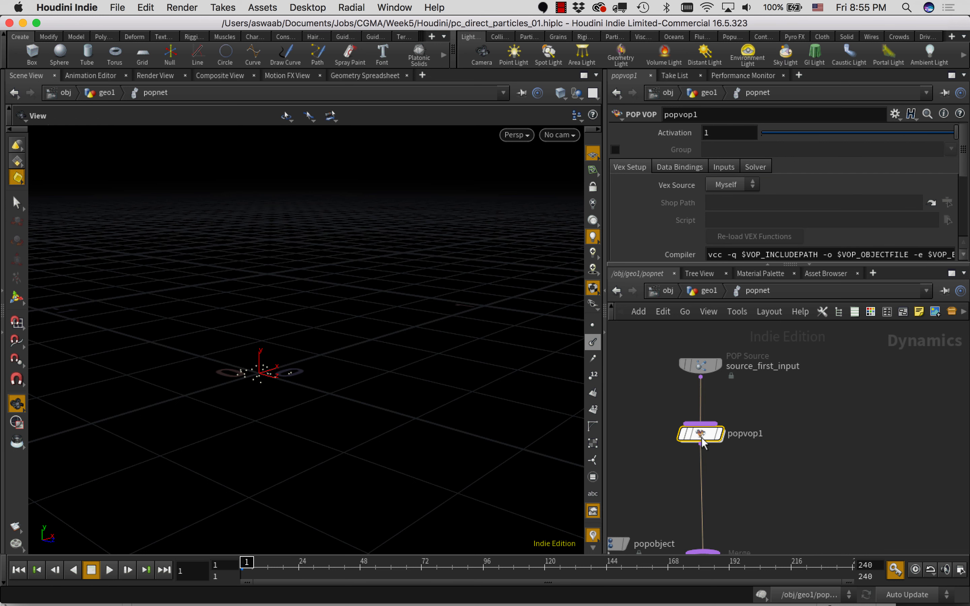
- Set the POP VOP's Input 2 to Second Context Geometry and check the POP network's input wiring one level up
{"action": "left_click", "coordinate": [722, 166]}
{"action": "left_click", "coordinate": [731, 202]}
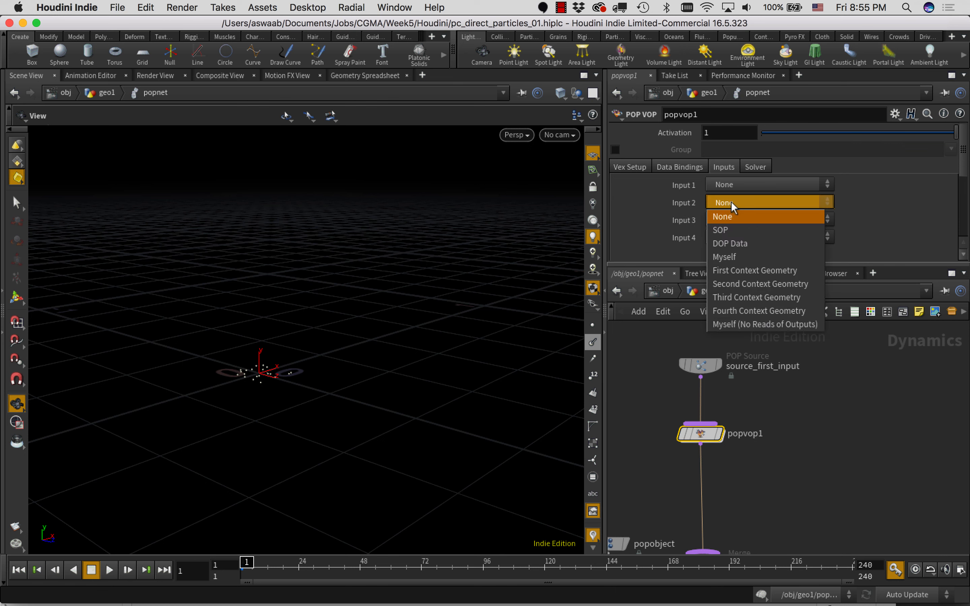
{"action": "left_click", "coordinate": [738, 283]}
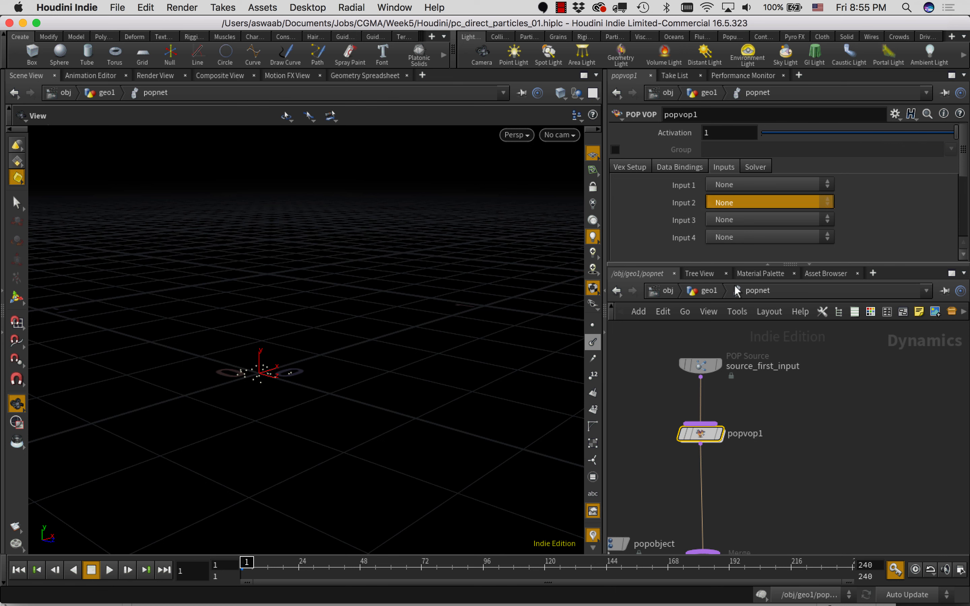
{"action": "key", "text": "u"}
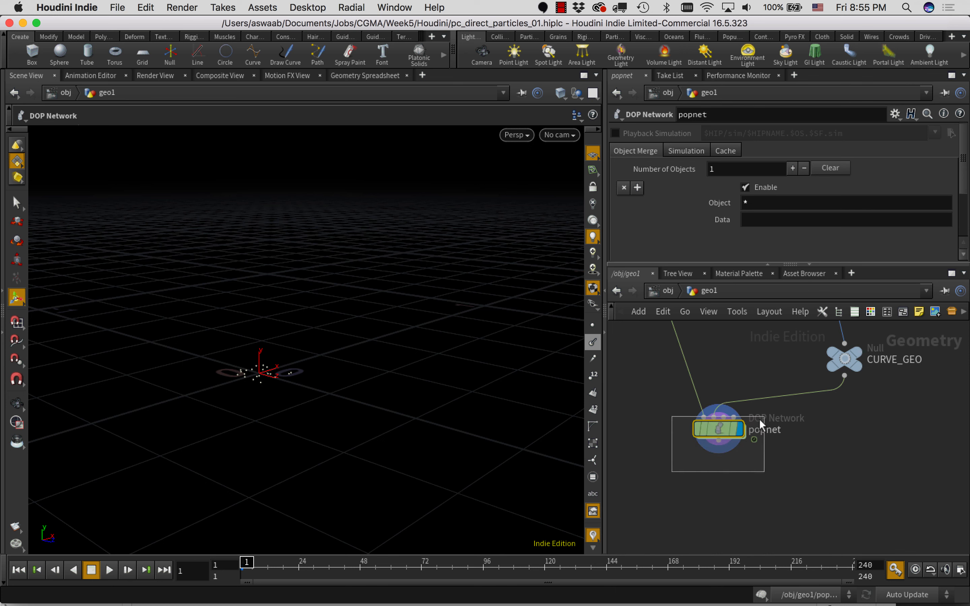
{"action": "double_click", "coordinate": [737, 433]}
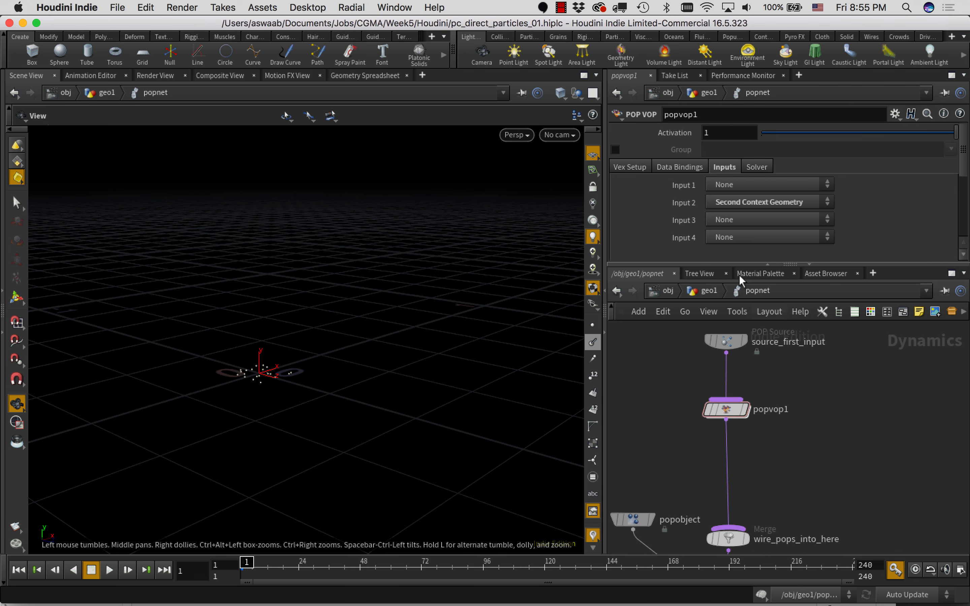
- Go inside the POP VOP, widen the network area, and space the global parameters and output nodes apart
{"action": "left_click", "coordinate": [635, 169]}
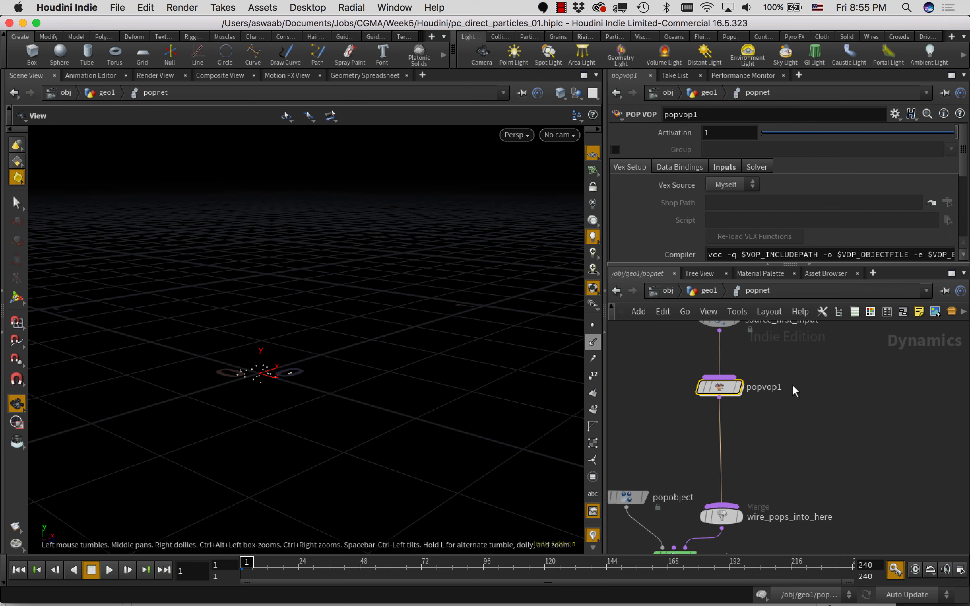
{"action": "key", "text": "Return"}
{"action": "left_click_drag", "start_coordinate": [605, 415], "coordinate": [407, 400]}
{"action": "left_click_drag", "start_coordinate": [541, 381], "coordinate": [477, 359]}
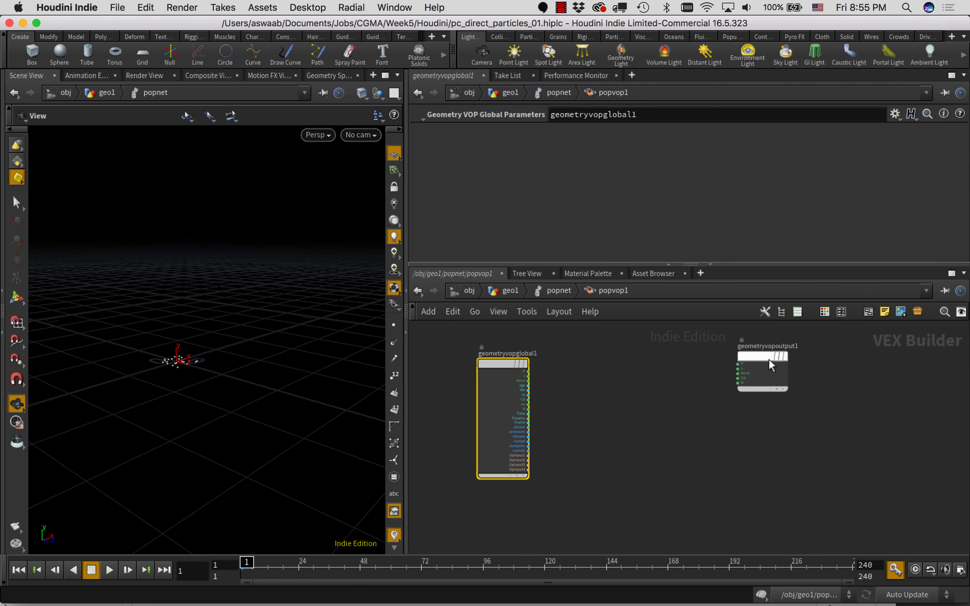
{"action": "left_click_drag", "start_coordinate": [768, 360], "coordinate": [790, 355]}
- Add a Point Cloud Open node between the global parameters and output nodes
{"action": "scroll", "coordinate": [629, 397], "scroll_direction": "up", "scroll_amount": 4}
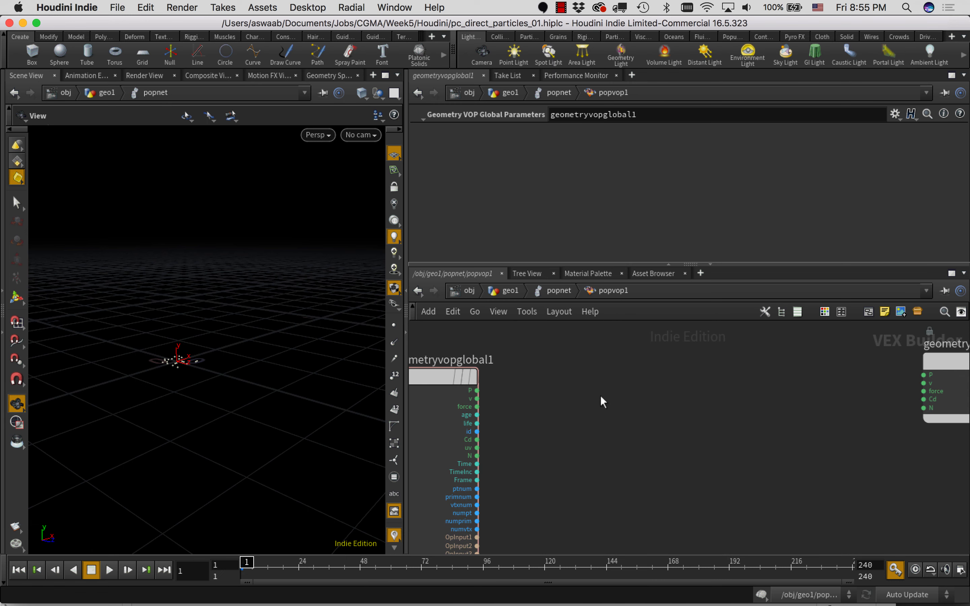
{"action": "key", "text": "Tab"}
{"action": "type", "text": "poi"}
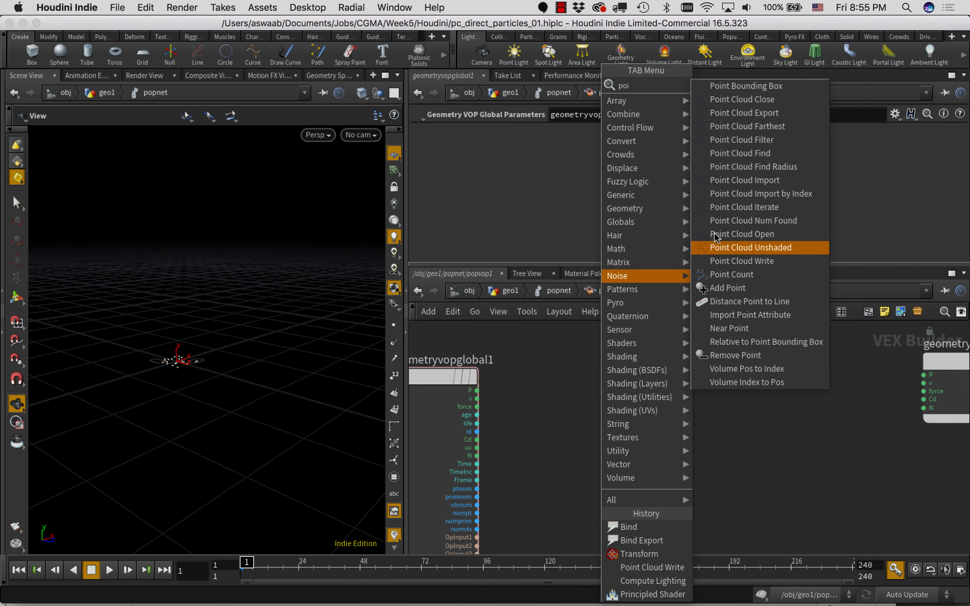
{"action": "left_click", "coordinate": [759, 235]}
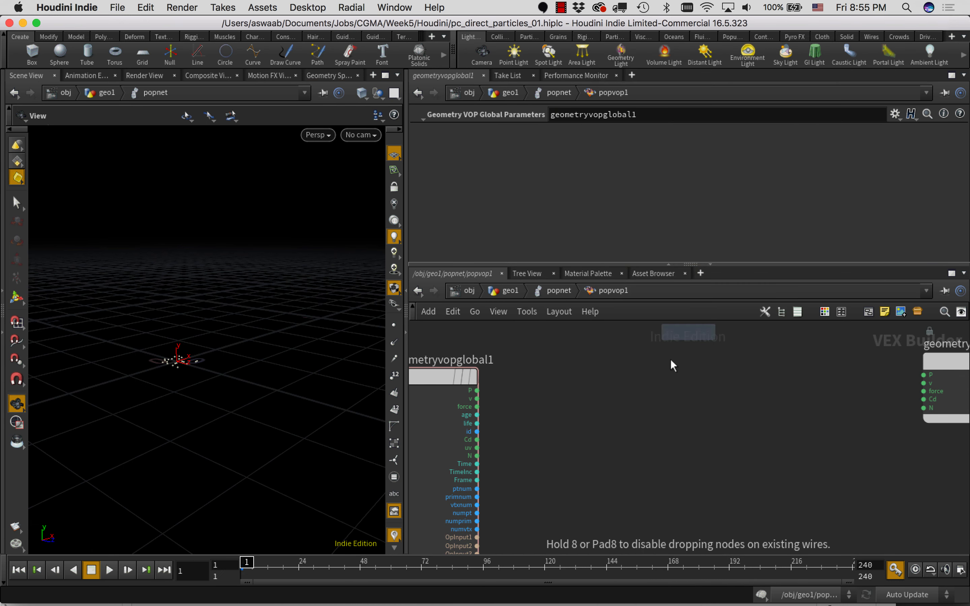
{"action": "left_click", "coordinate": [647, 371]}
- Wire the global P output into Point Cloud Open's P input and OpInput2 into its file input
{"action": "middle_click_drag", "start_coordinate": [557, 448], "coordinate": [604, 423]}
{"action": "left_click", "coordinate": [525, 378]}
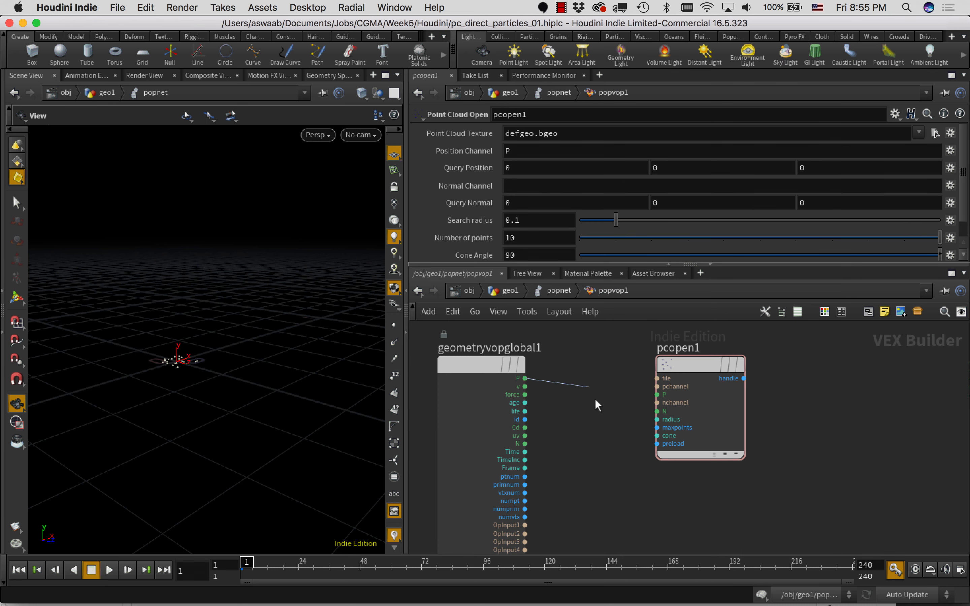
{"action": "left_click", "coordinate": [657, 394]}
{"action": "left_click", "coordinate": [657, 378]}
{"action": "middle_click_drag", "start_coordinate": [598, 497], "coordinate": [631, 470]}
{"action": "left_click", "coordinate": [547, 456]}
{"action": "scroll", "coordinate": [629, 469], "scroll_direction": "up", "scroll_amount": 1}
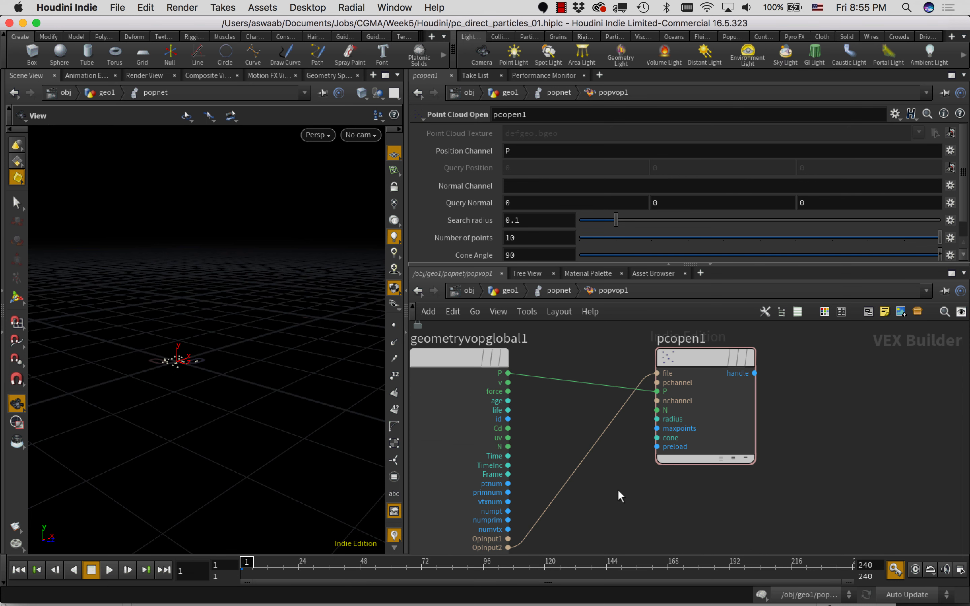
- Promote the radius and maxpoints inputs of Point Cloud Open to POP VOP parameters
{"action": "right_click", "coordinate": [657, 419]}
{"action": "left_click", "coordinate": [695, 371]}
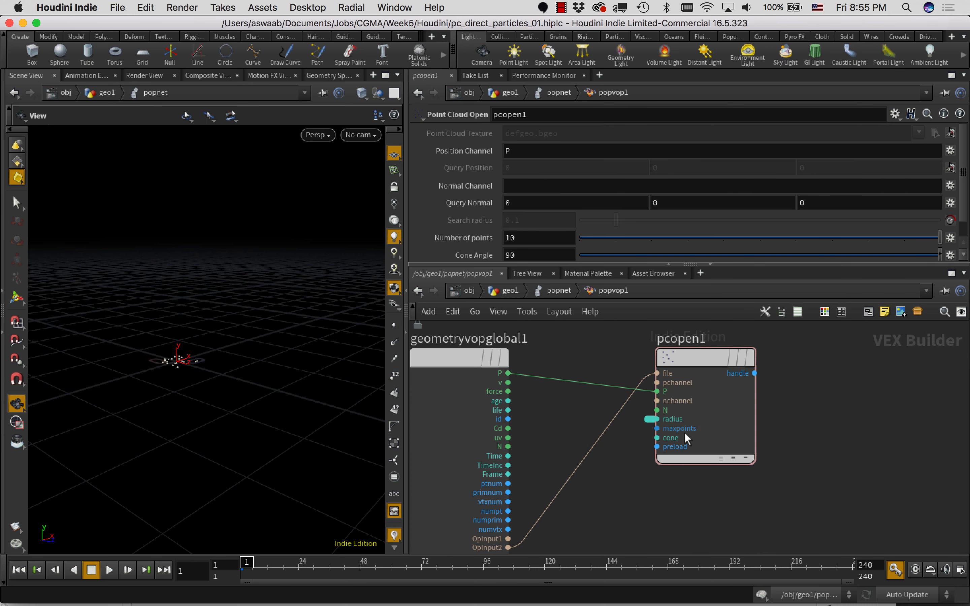
{"action": "right_click", "coordinate": [658, 427]}
{"action": "left_click", "coordinate": [680, 372]}
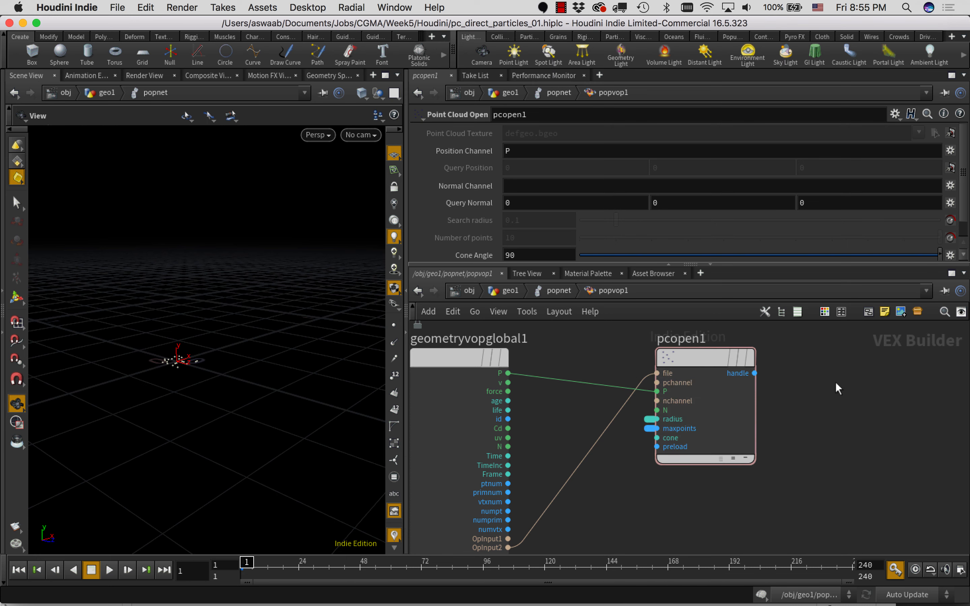
- Add a Point Cloud Filter node and wire Point Cloud Open's handle output into its handle input
{"action": "middle_click_drag", "start_coordinate": [834, 382], "coordinate": [704, 420]}
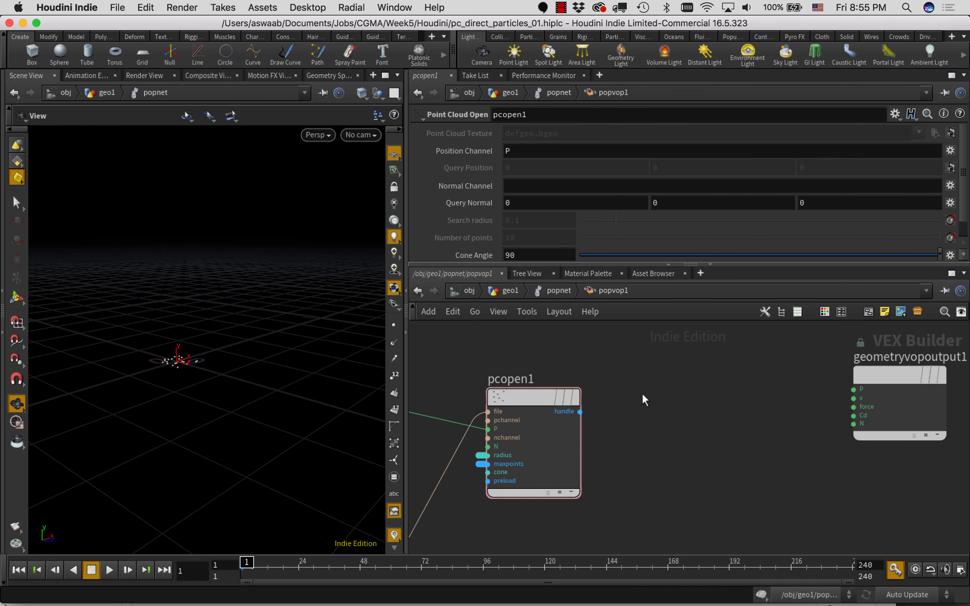
{"action": "key", "text": "Tab"}
{"action": "type", "text": "poi"}
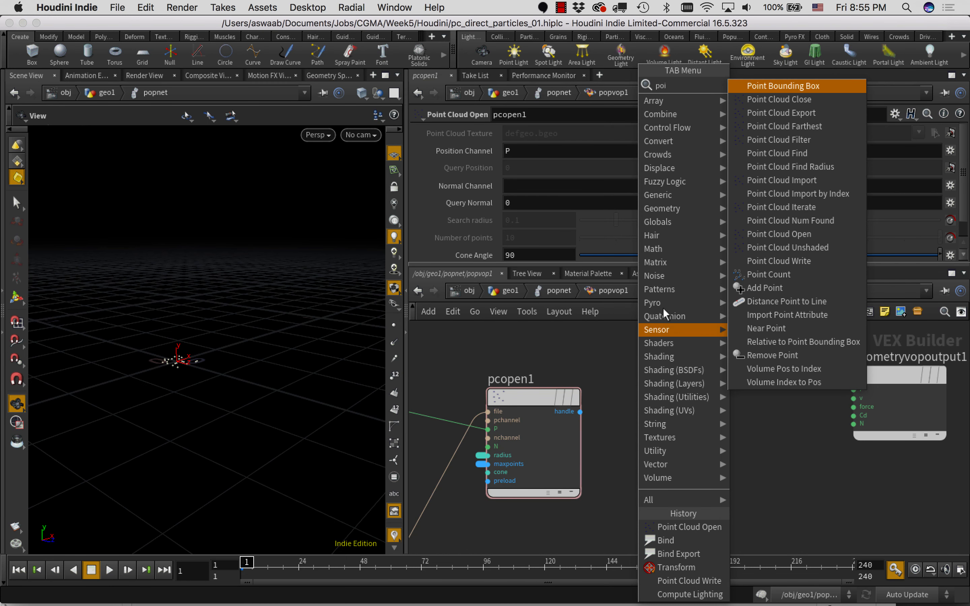
{"action": "left_click", "coordinate": [778, 140]}
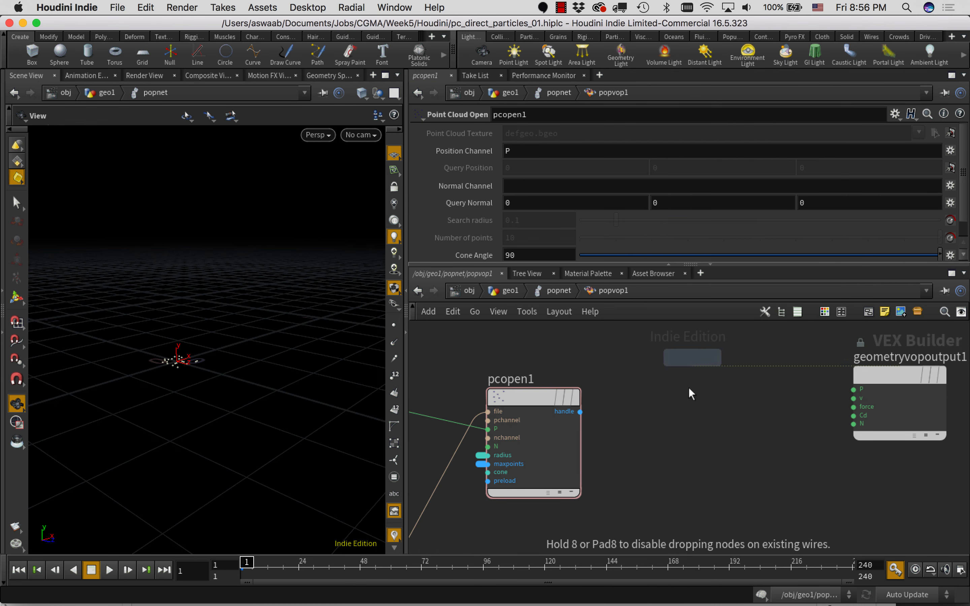
{"action": "left_click", "coordinate": [686, 401]}
{"action": "left_click", "coordinate": [579, 412]}
{"action": "left_click", "coordinate": [640, 406]}
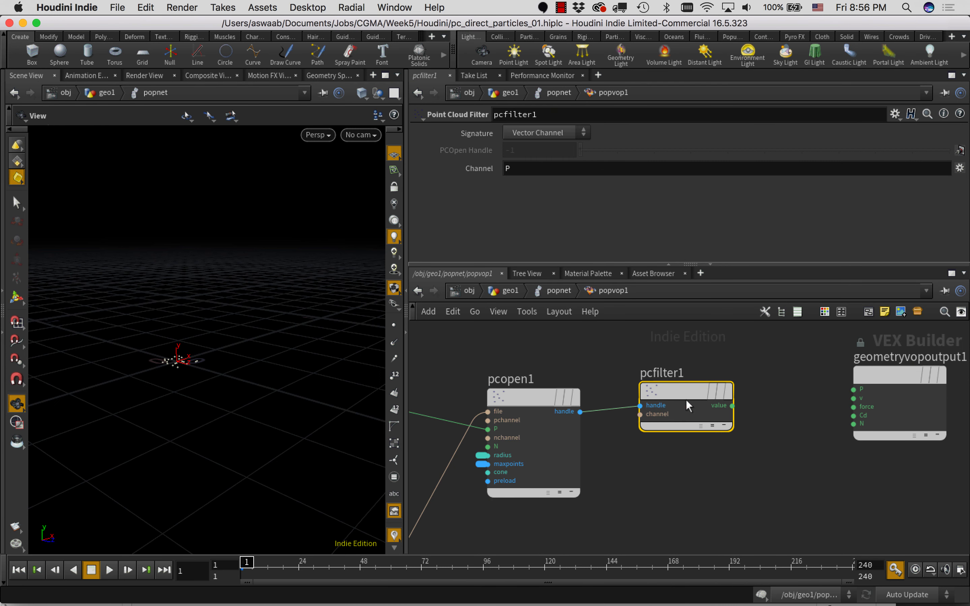
{"action": "left_click_drag", "start_coordinate": [512, 169], "coordinate": [502, 170]}
{"action": "type", "text": "N"}
{"action": "left_click", "coordinate": [728, 498]}
{"action": "middle_click_drag", "start_coordinate": [709, 459], "coordinate": [654, 458]}
{"action": "scroll", "coordinate": [653, 457], "scroll_direction": "right", "scroll_amount": 3}
{"action": "left_click_drag", "start_coordinate": [794, 353], "coordinate": [846, 354]}
{"action": "left_click_drag", "start_coordinate": [590, 374], "coordinate": [578, 374]}
- Add a Normalize node and wire the Point Cloud Filter's value output into it
{"action": "scroll", "coordinate": [634, 397], "scroll_direction": "right", "scroll_amount": 5}
{"action": "key", "text": "Tab"}
{"action": "type", "text": "norm"}
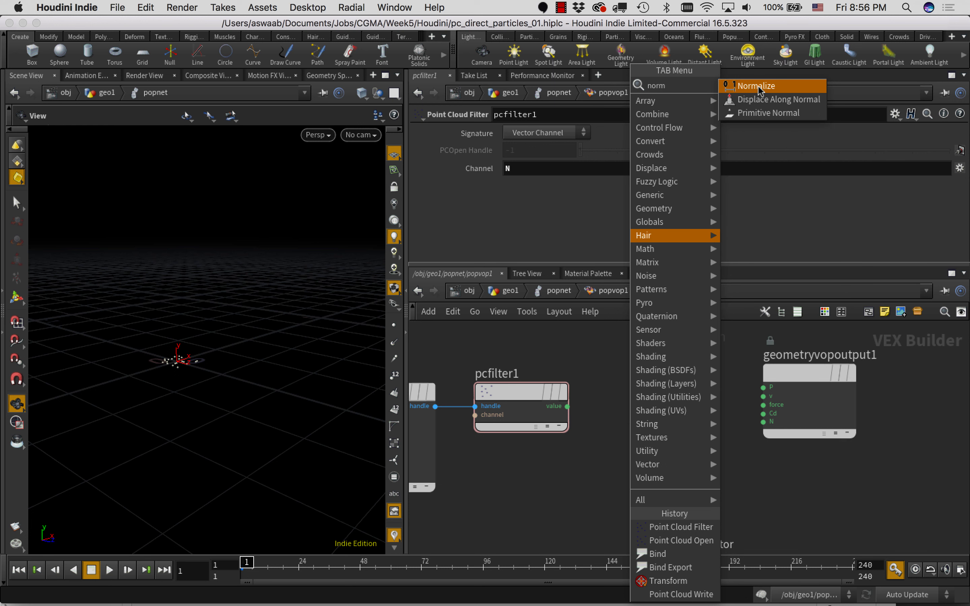
{"action": "left_click", "coordinate": [756, 86]}
{"action": "left_click", "coordinate": [627, 384]}
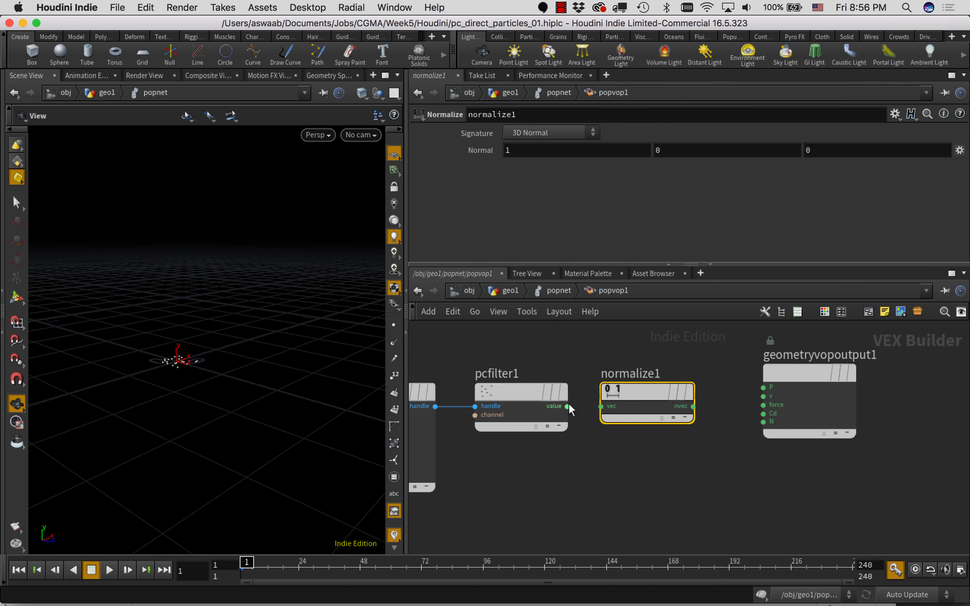
{"action": "left_click", "coordinate": [567, 406]}
{"action": "left_click", "coordinate": [599, 407]}
- Make room before the output node, add a Multiply node, and wire Normalize's output into its first input
{"action": "scroll", "coordinate": [712, 475], "scroll_direction": "right", "scroll_amount": 5}
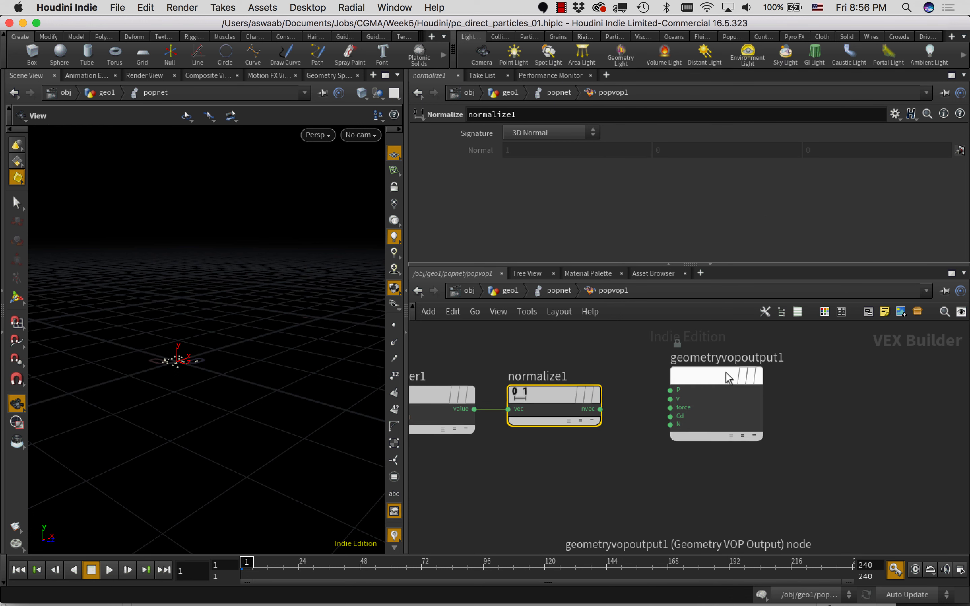
{"action": "left_click_drag", "start_coordinate": [725, 372], "coordinate": [807, 385]}
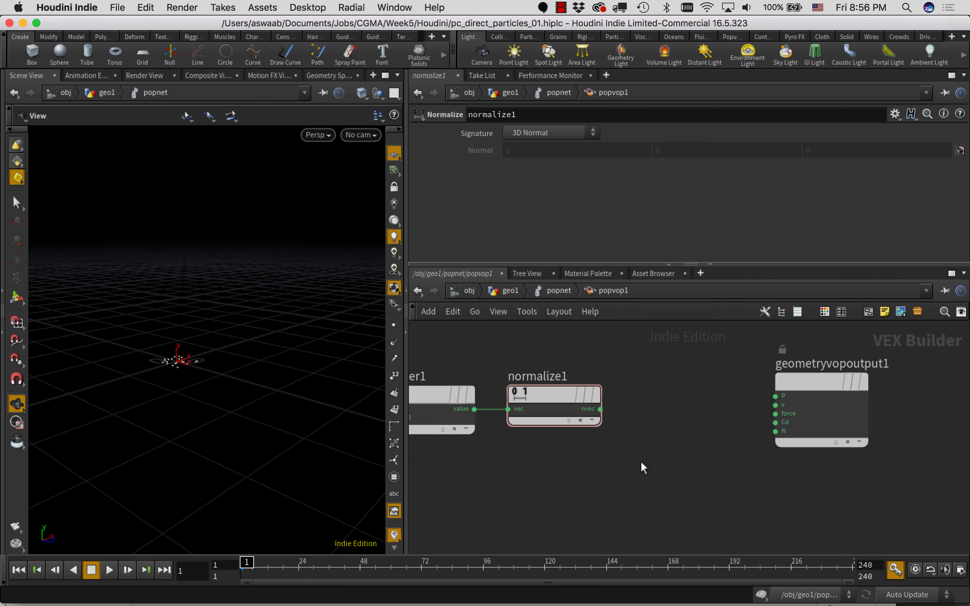
{"action": "key", "text": "Tab"}
{"action": "type", "text": "mul"}
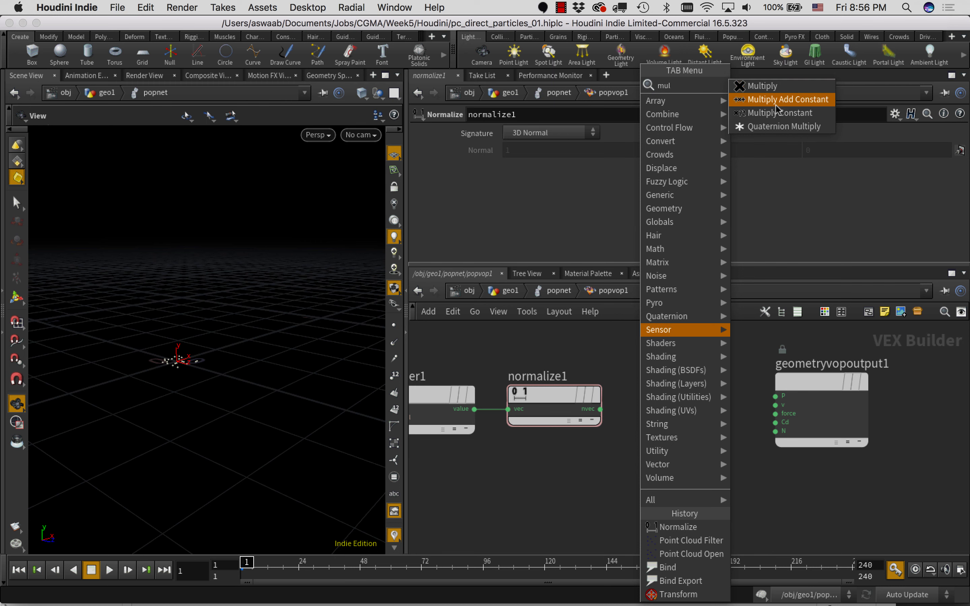
{"action": "left_click", "coordinate": [762, 86]}
{"action": "left_click", "coordinate": [645, 411]}
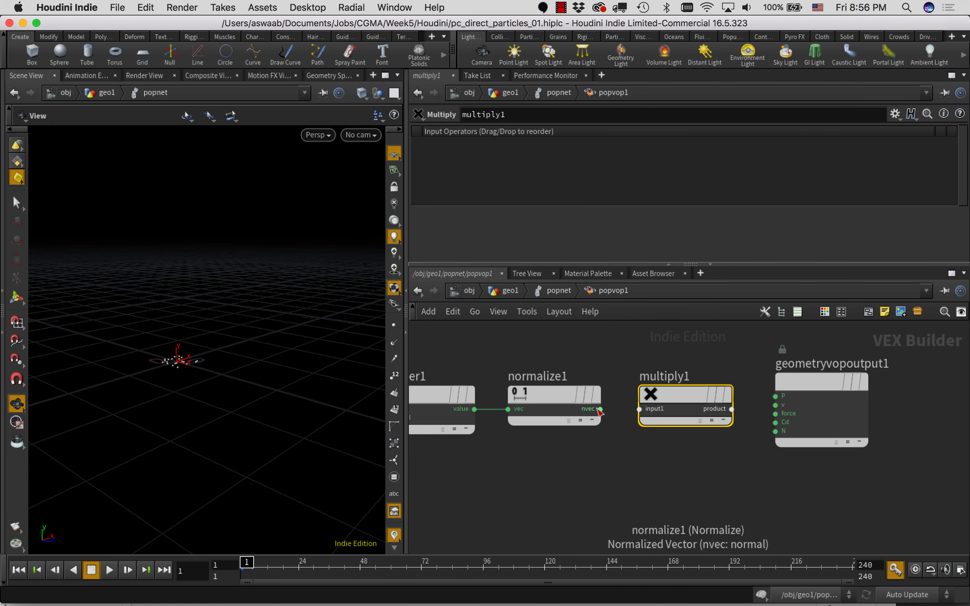
- Add a Parameter node below Normalize and wire its output into Multiply's second input
{"action": "key", "text": "Tab"}
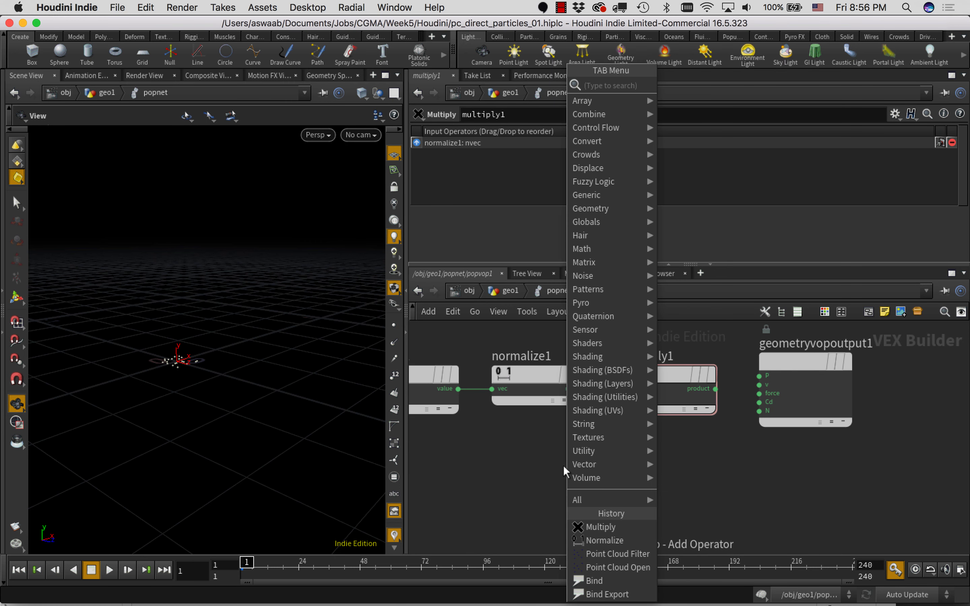
{"action": "type", "text": "par"}
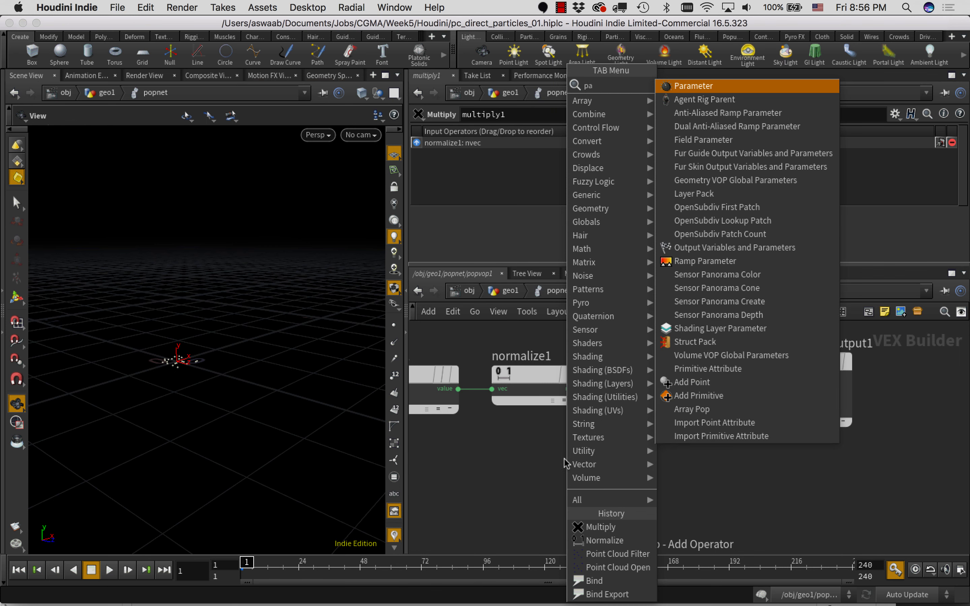
{"action": "left_click", "coordinate": [703, 88]}
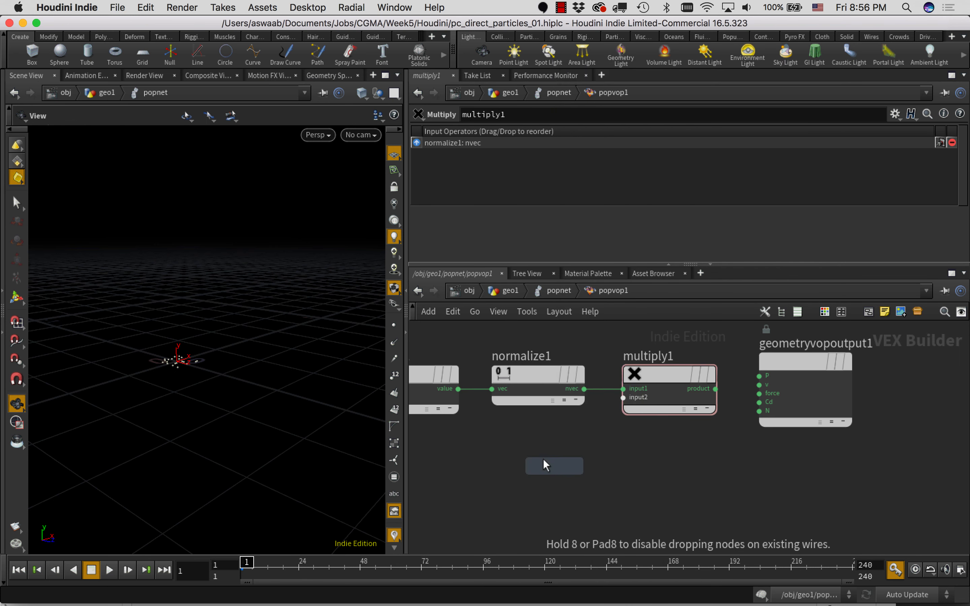
{"action": "left_click", "coordinate": [538, 461]}
{"action": "left_click", "coordinate": [585, 471]}
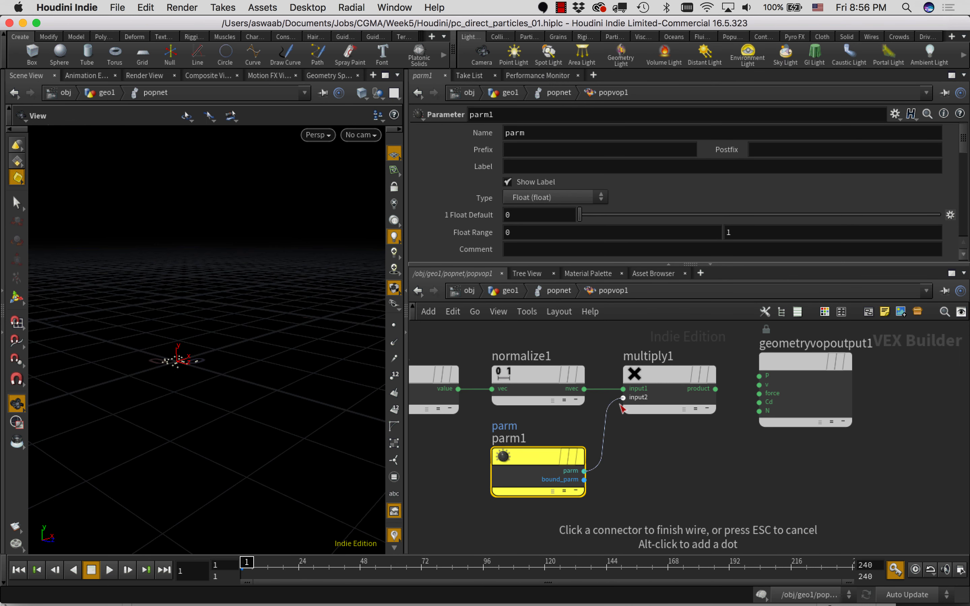
{"action": "left_click", "coordinate": [623, 397]}
- Name the parameter nscale, label it Normal Scale, and set its float default to 1
{"action": "left_click_drag", "start_coordinate": [623, 470], "coordinate": [564, 485]}
{"action": "left_click_drag", "start_coordinate": [548, 133], "coordinate": [500, 141]}
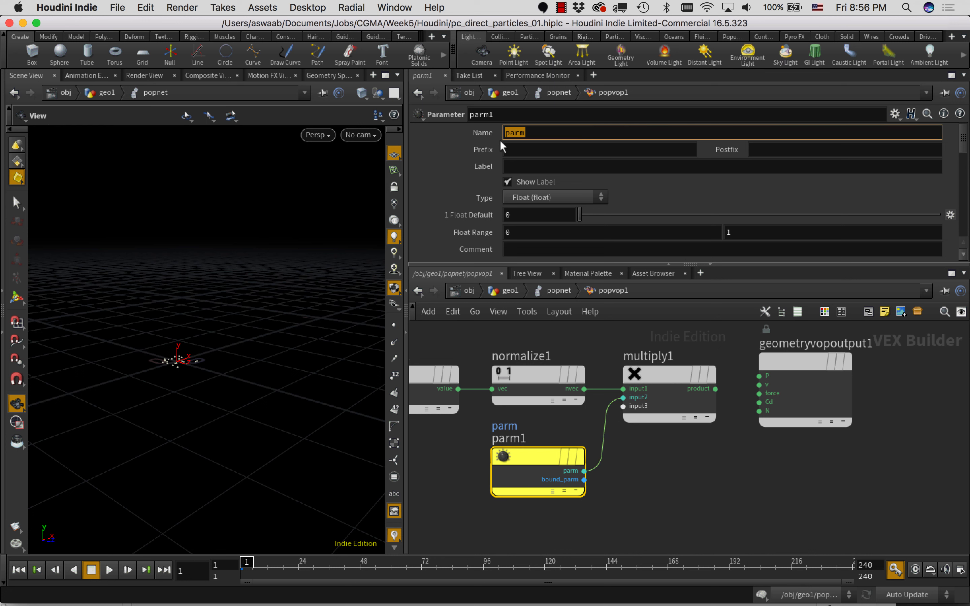
{"action": "type", "text": "nscale"}
{"action": "key", "text": "Tab"}
{"action": "key", "text": "Tab"}
{"action": "key", "text": "Tab"}
{"action": "type", "text": "Normal Scale"}
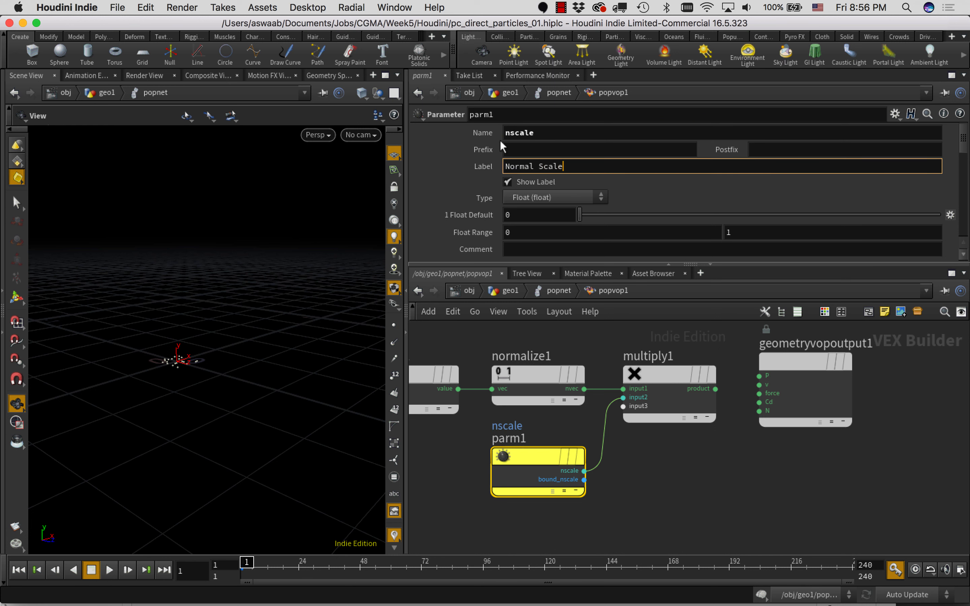
{"action": "key", "text": "Return"}
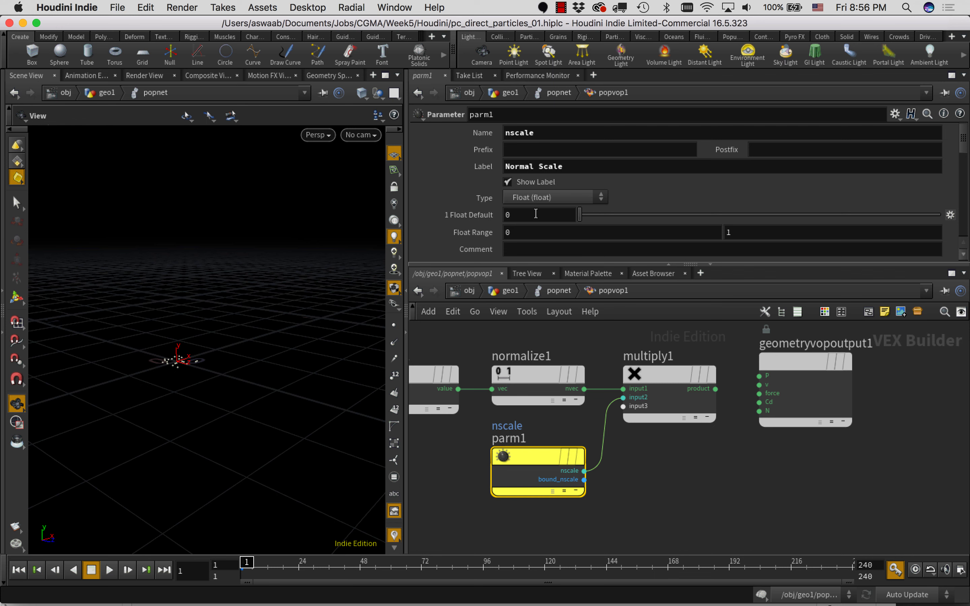
{"action": "left_click", "coordinate": [721, 474]}
- Move the output node farther out and wire Multiply's product into its v input
{"action": "left_click_drag", "start_coordinate": [790, 360], "coordinate": [881, 352]}
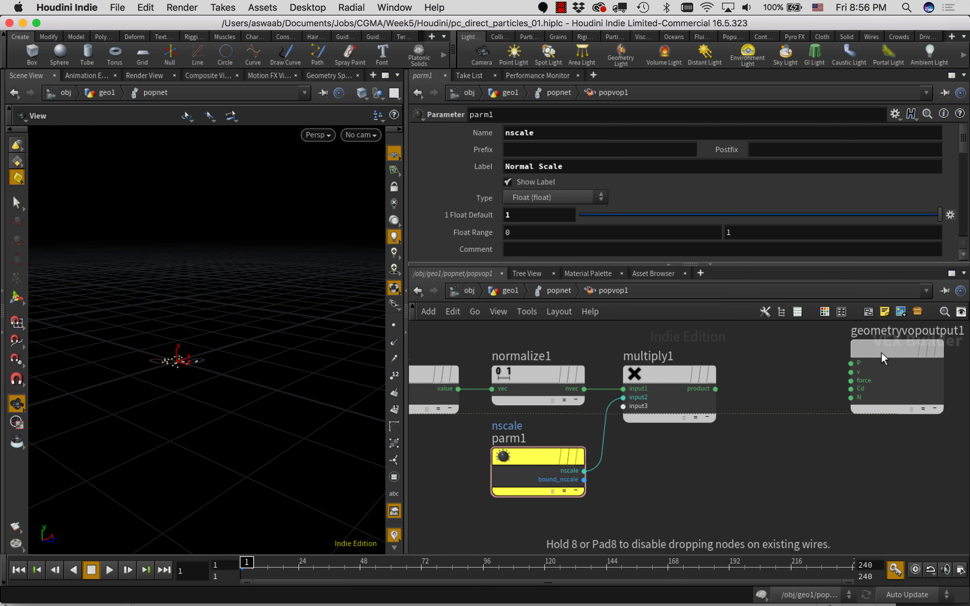
{"action": "left_click", "coordinate": [716, 388]}
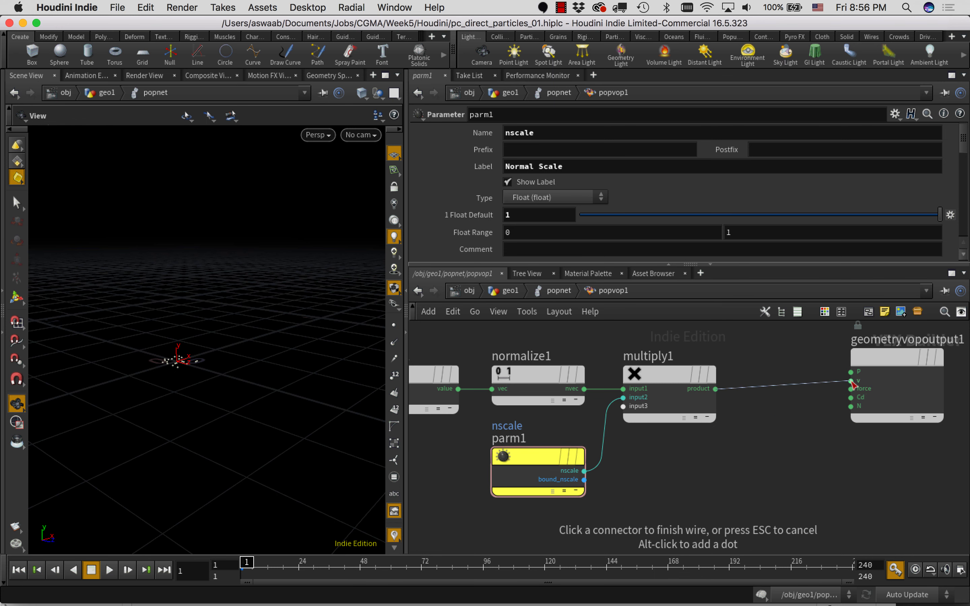
{"action": "left_click", "coordinate": [851, 381]}
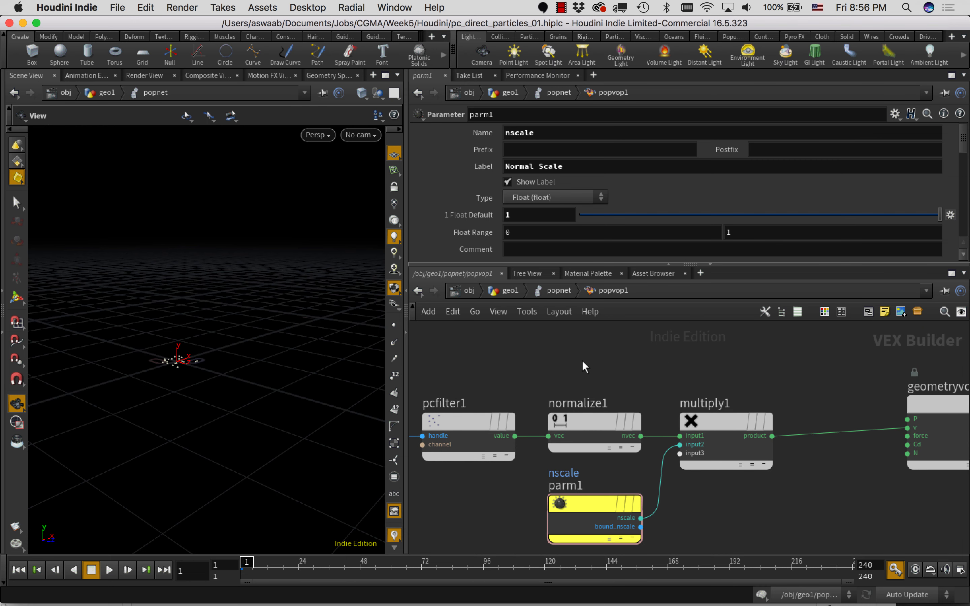
- Return to the POP network and set the POP VOP's Search radius to 1 and Number of points to 3
{"action": "key", "text": "u"}
{"action": "scroll", "coordinate": [962, 171], "scroll_direction": "down", "scroll_amount": 5}
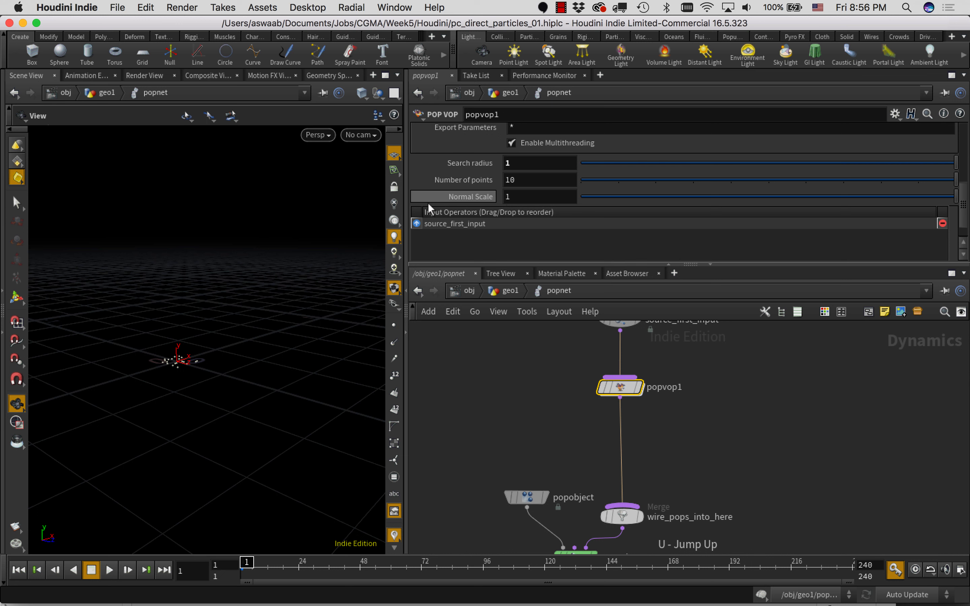
{"action": "type", "text": "3"}
{"action": "key", "text": "Return"}
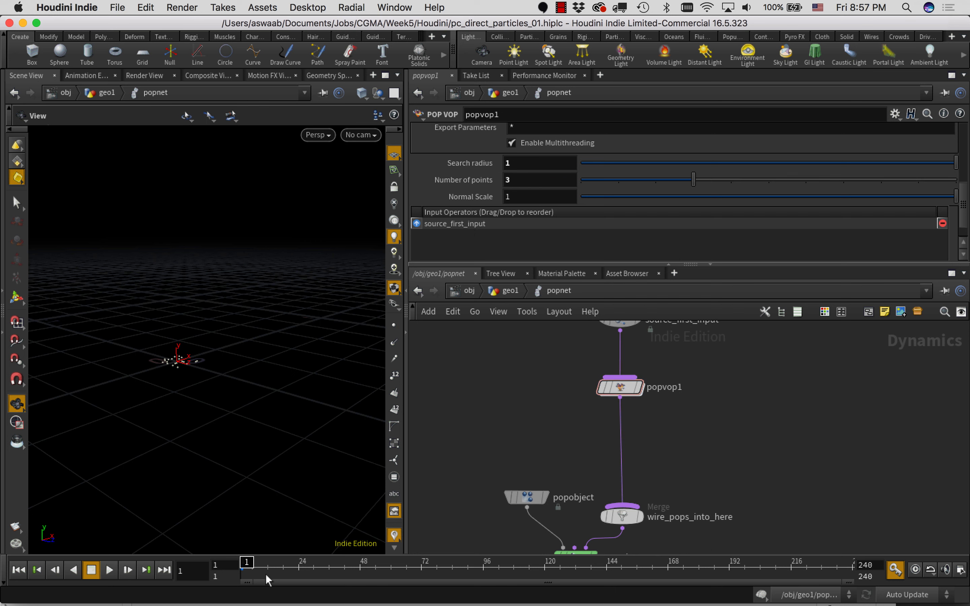
- Scrub the simulation forward from frame 1 and step back through its frames to examine the particles' path
{"action": "mouse_move", "coordinate": [260, 566]}
{"action": "left_mouse_down"}
{"action": "mouse_move", "coordinate": [316, 559]}
{"action": "mouse_move", "coordinate": [336, 542]}
{"action": "left_mouse_up"}
{"action": "key", "text": "Left"}
{"action": "key", "text": "Left"}
{"action": "key", "text": "Left"}
{"action": "key", "text": "Left"}
{"action": "key", "text": "Left"}
{"action": "key", "text": "Left"}
{"action": "key", "text": "Left"}
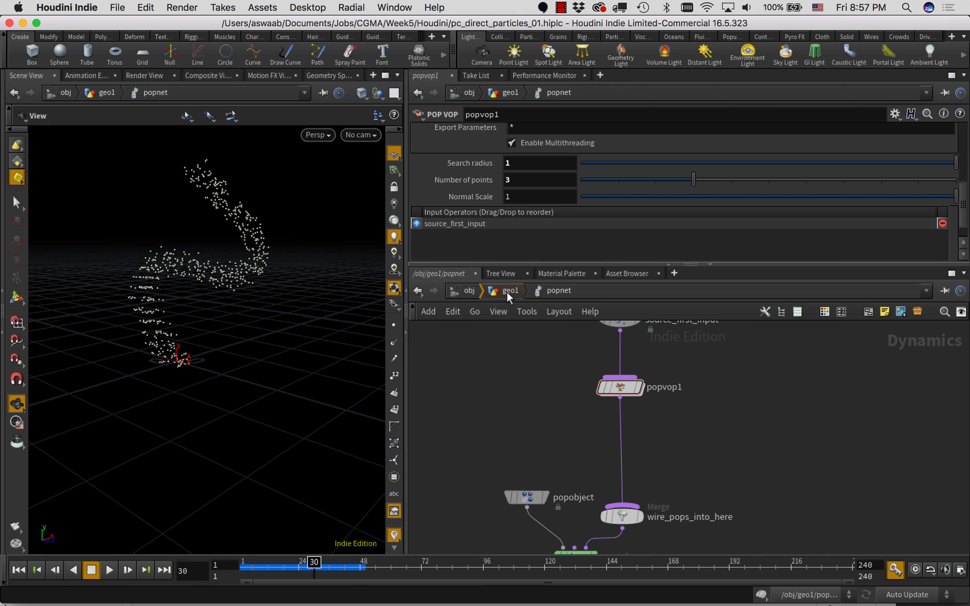
- Return to geo1, template the CURVE_GEO null, and compare the particles with the curve before rewinding to frame 1
{"action": "left_click", "coordinate": [508, 292]}
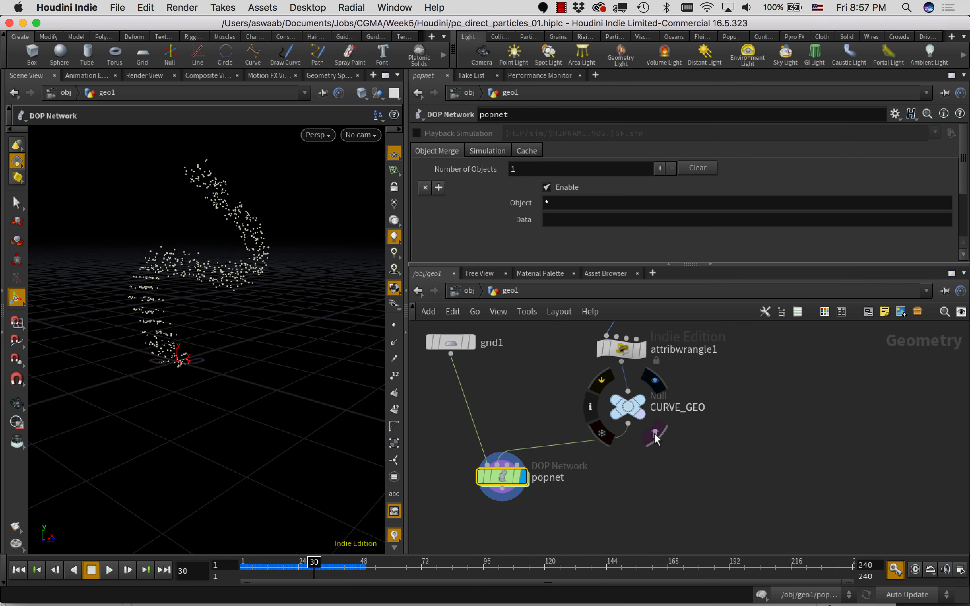
{"action": "left_click", "coordinate": [655, 435]}
{"action": "middle_click_drag", "start_coordinate": [637, 480], "coordinate": [657, 440]}
{"action": "right_click_drag", "start_coordinate": [198, 372], "coordinate": [229, 368], "text": "alt"}
{"action": "left_click_drag", "start_coordinate": [230, 368], "coordinate": [198, 372], "text": "alt"}
{"action": "left_click", "coordinate": [274, 562]}
{"action": "left_click_drag", "start_coordinate": [274, 562], "coordinate": [230, 562]}
- Set the POP VOP's Normal Scale to 0.275 inside popnet and simulate to frame 89
{"action": "double_click", "coordinate": [535, 437]}
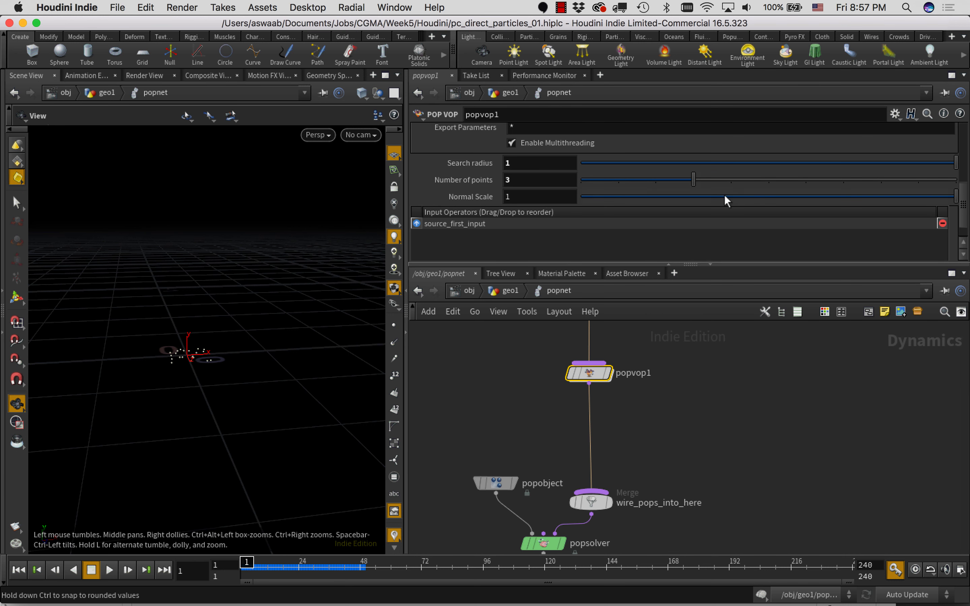
{"action": "left_click_drag", "start_coordinate": [699, 197], "coordinate": [683, 199]}
{"action": "left_click_drag", "start_coordinate": [247, 563], "coordinate": [465, 492]}
- Return to geo1, orbit around the particles, and scrub the simulation again to examine their flow along the curve
{"action": "left_click", "coordinate": [503, 295]}
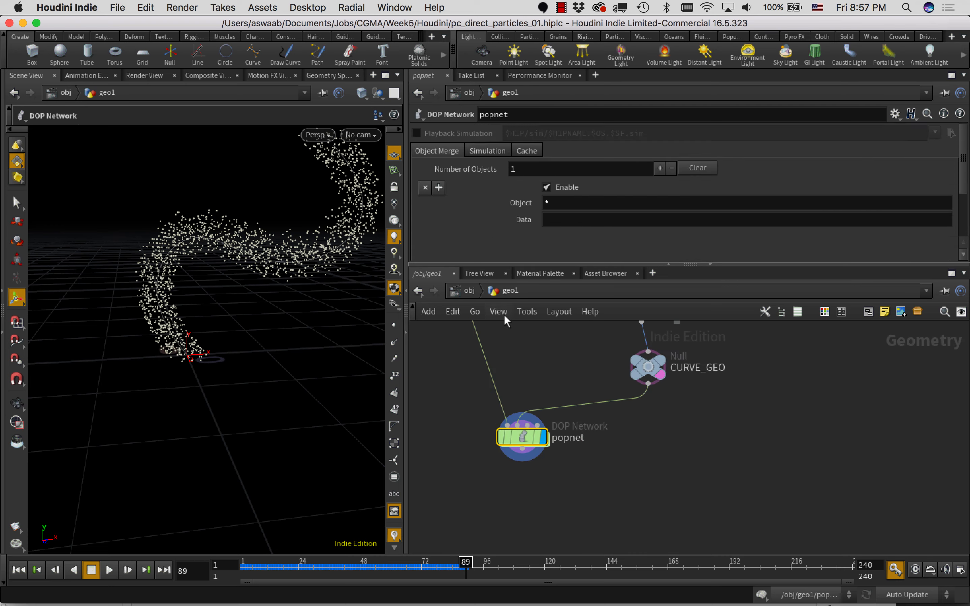
{"action": "left_click_drag", "start_coordinate": [236, 306], "coordinate": [289, 311], "text": "alt"}
{"action": "left_click_drag", "start_coordinate": [244, 561], "coordinate": [451, 495]}
- Go back into popnet and enter the popvop1 node network
{"action": "key", "text": "Return"}
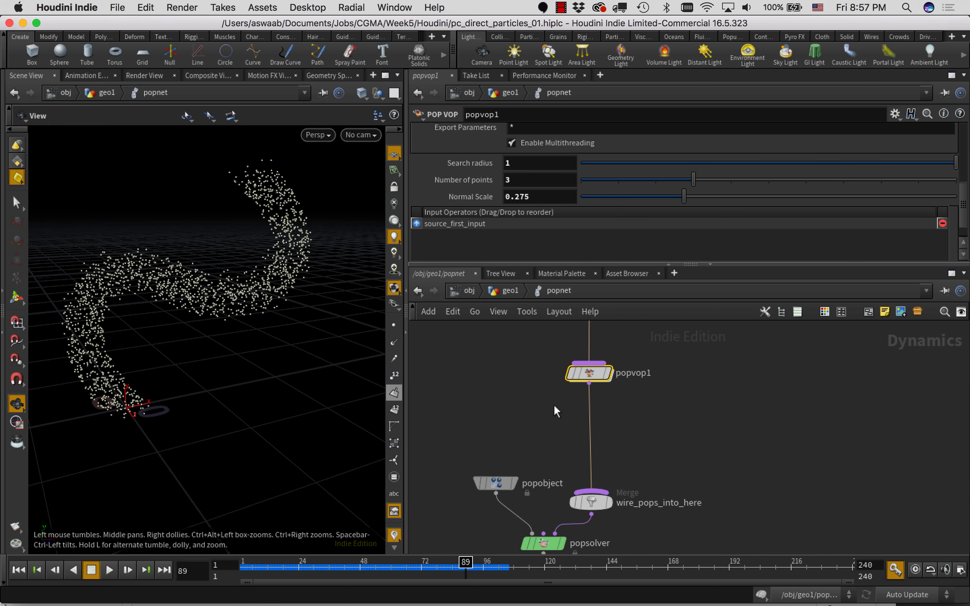
{"action": "key", "text": "Return"}
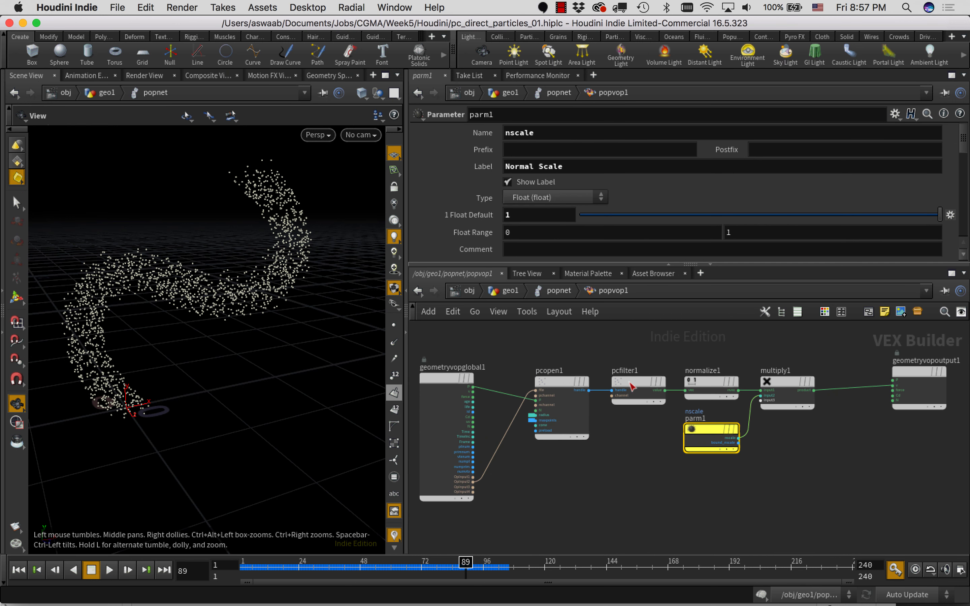
- Duplicate the pcfilter1 node above the chain and set the copy's Channel to P
{"action": "middle_click_drag", "start_coordinate": [637, 477], "coordinate": [585, 521]}
{"action": "scroll", "coordinate": [621, 481], "scroll_direction": "up", "scroll_amount": 2}
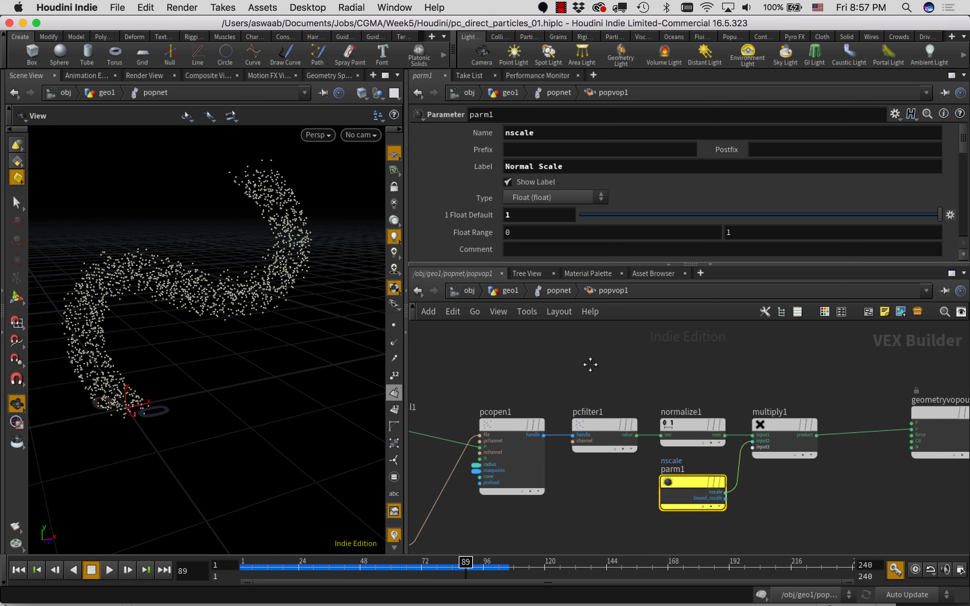
{"action": "middle_click_drag", "start_coordinate": [588, 363], "coordinate": [580, 382]}
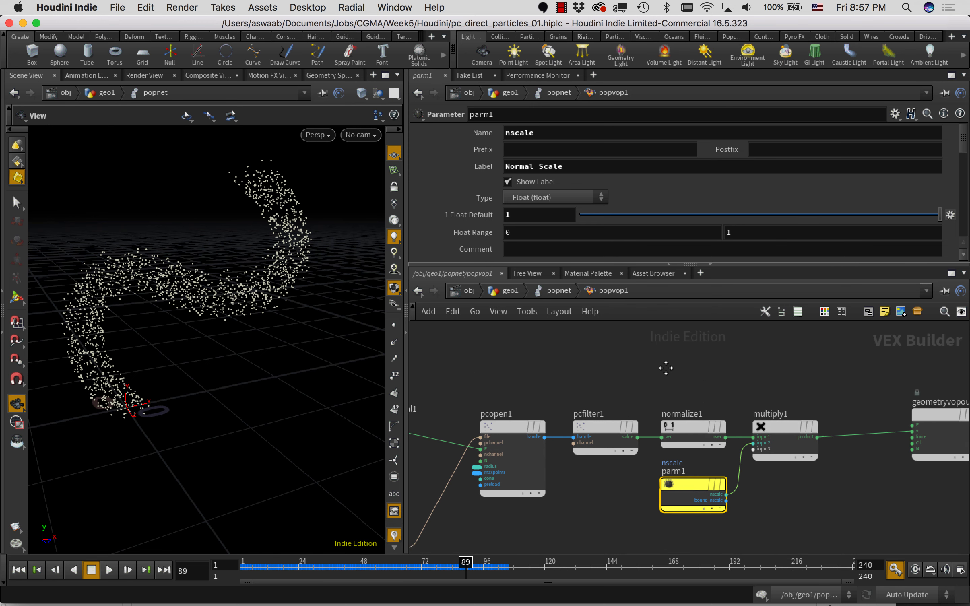
{"action": "left_click", "coordinate": [637, 441]}
{"action": "key", "text": "super+c"}
{"action": "scroll", "coordinate": [632, 401], "scroll_direction": "up", "scroll_amount": 3}
{"action": "key", "text": "super+v"}
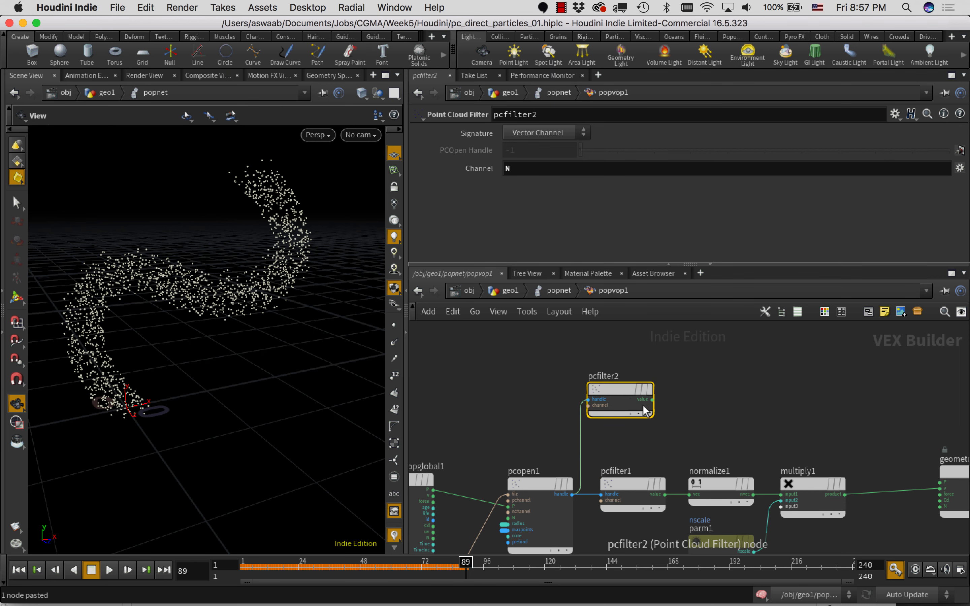
{"action": "left_click", "coordinate": [517, 169]}
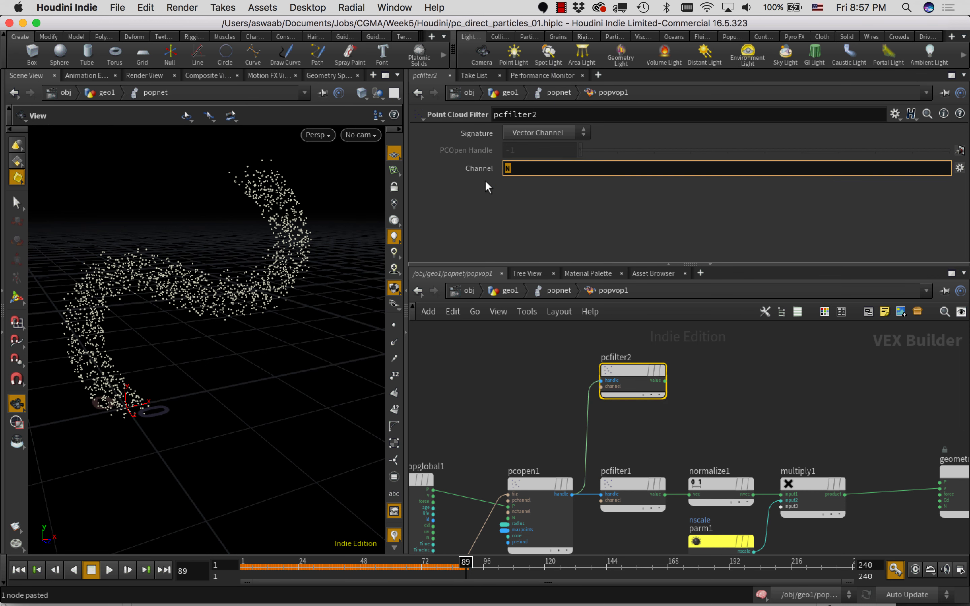
{"action": "type", "text": "P"}
{"action": "key", "text": "Return"}
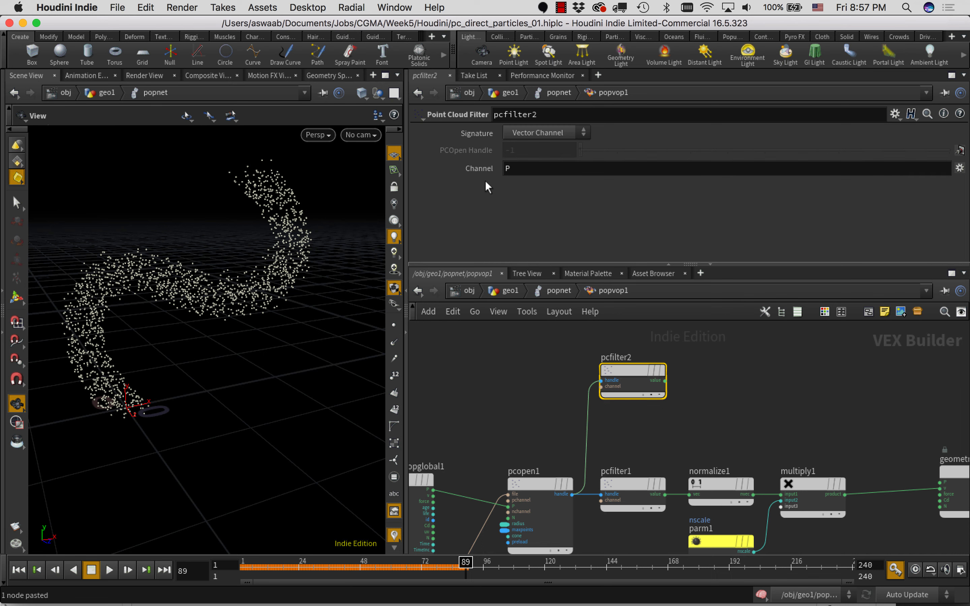
- Add a Subtract node beside the copied point cloud filter pcfilter2
{"action": "middle_click_drag", "start_coordinate": [735, 406], "coordinate": [790, 374]}
{"action": "left_click_drag", "start_coordinate": [521, 265], "coordinate": [523, 248]}
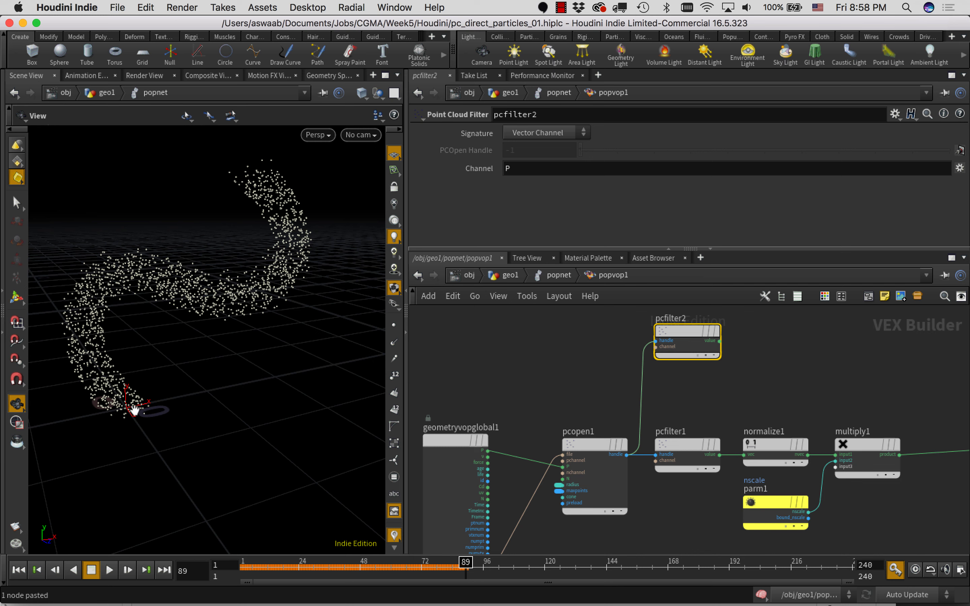
{"action": "left_click_drag", "start_coordinate": [135, 393], "coordinate": [177, 380]}
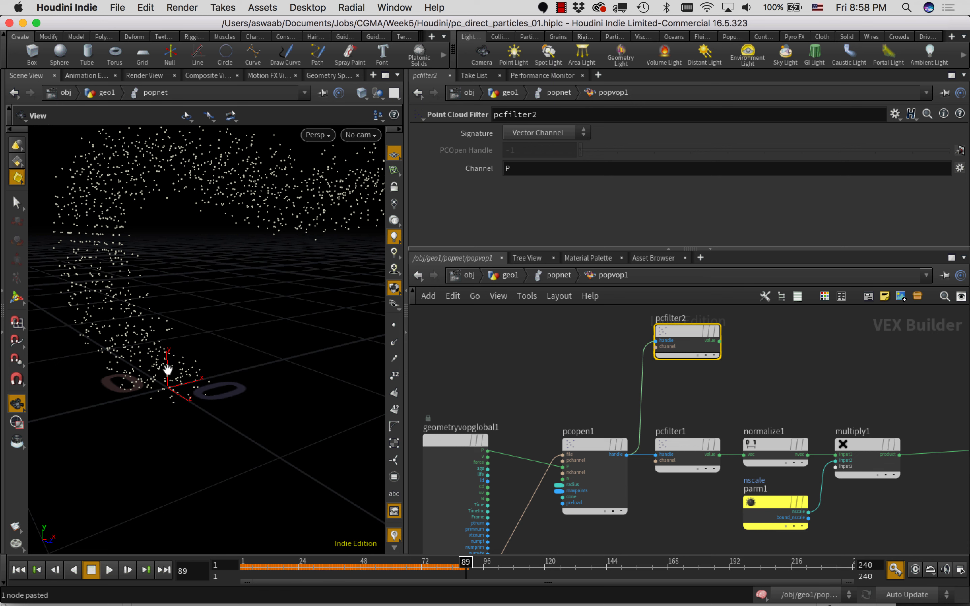
{"action": "middle_click_drag", "start_coordinate": [743, 360], "coordinate": [707, 360]}
{"action": "left_click", "coordinate": [724, 337]}
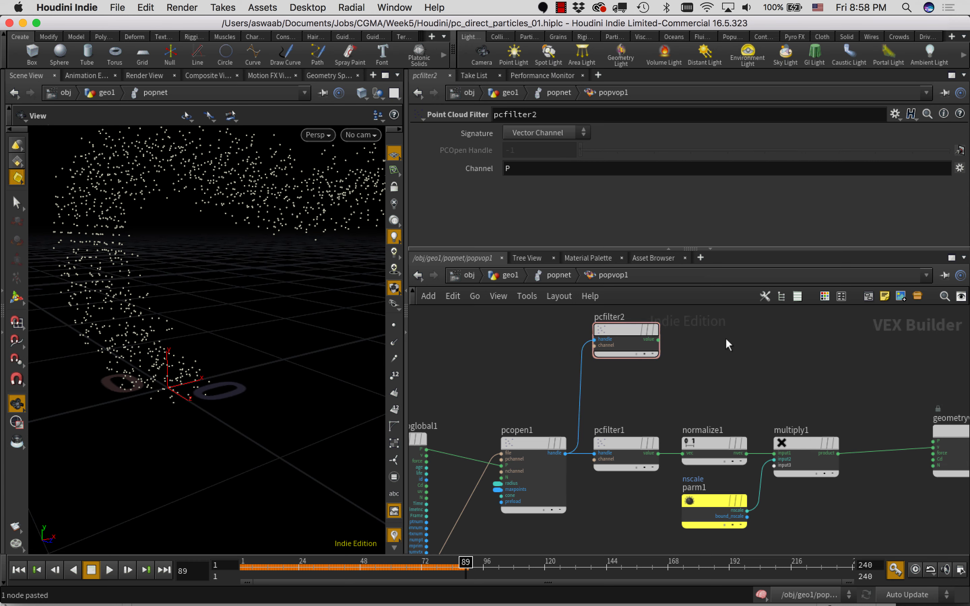
{"action": "key", "text": "Tab"}
{"action": "type", "text": "sub"}
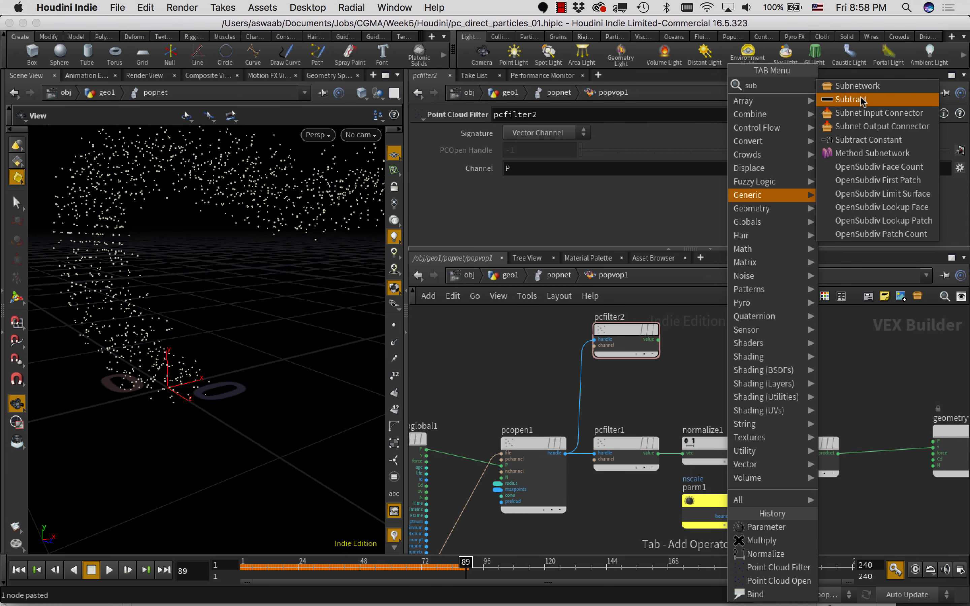
{"action": "left_click", "coordinate": [860, 100]}
{"action": "left_click", "coordinate": [740, 336]}
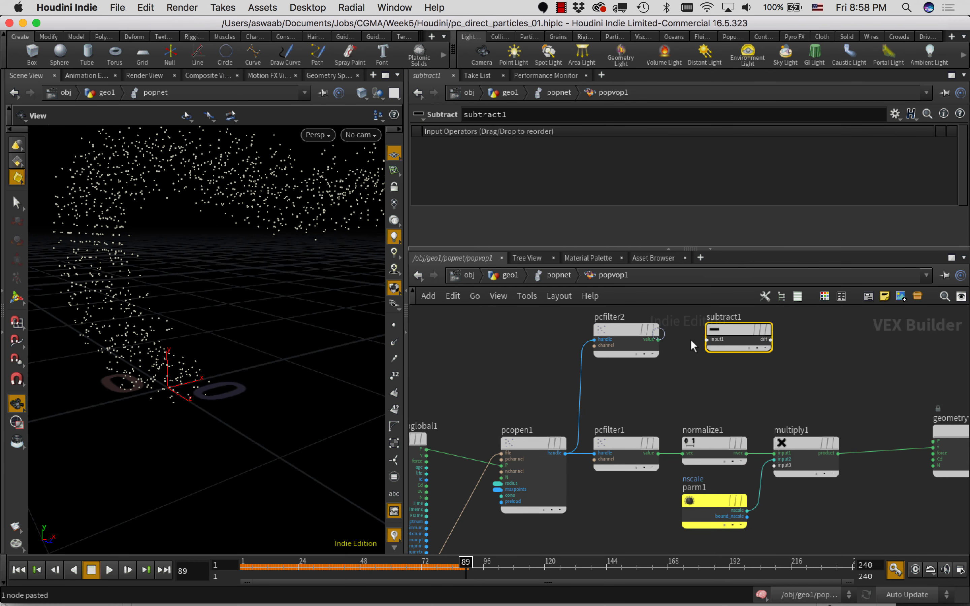
- Wire pcfilter2's value and the global P into the Subtract node, and reposition pcfilter2 and the Subtract node
{"action": "left_click", "coordinate": [426, 449]}
{"action": "left_click", "coordinate": [710, 353]}
{"action": "middle_click_drag", "start_coordinate": [689, 366], "coordinate": [651, 400]}
{"action": "left_click_drag", "start_coordinate": [582, 369], "coordinate": [546, 331]}
{"action": "left_click_drag", "start_coordinate": [697, 369], "coordinate": [644, 335]}
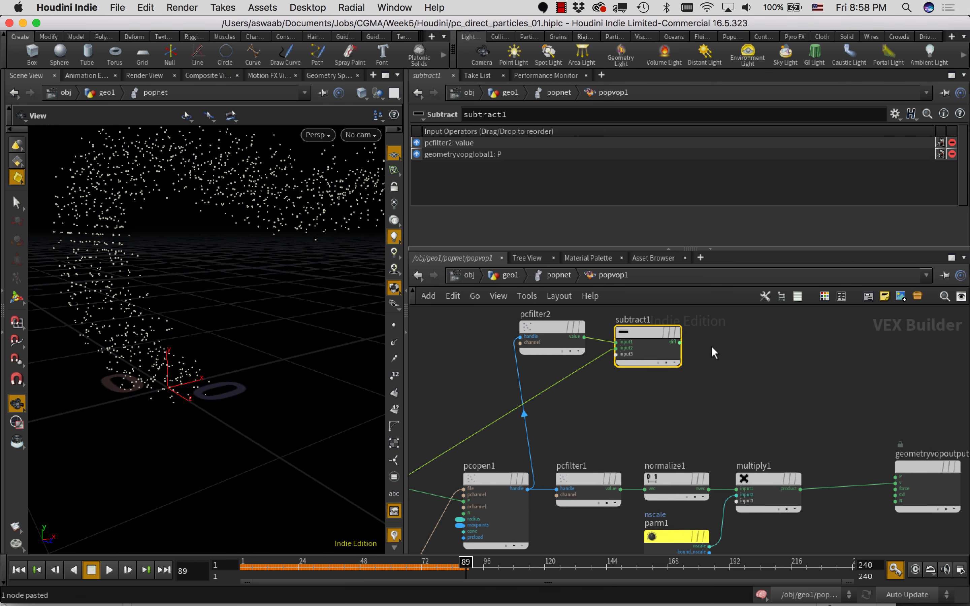
- Add a Normalize node after subtract1 and feed it the subtraction result
{"action": "key", "text": "Tab"}
{"action": "type", "text": "nor"}
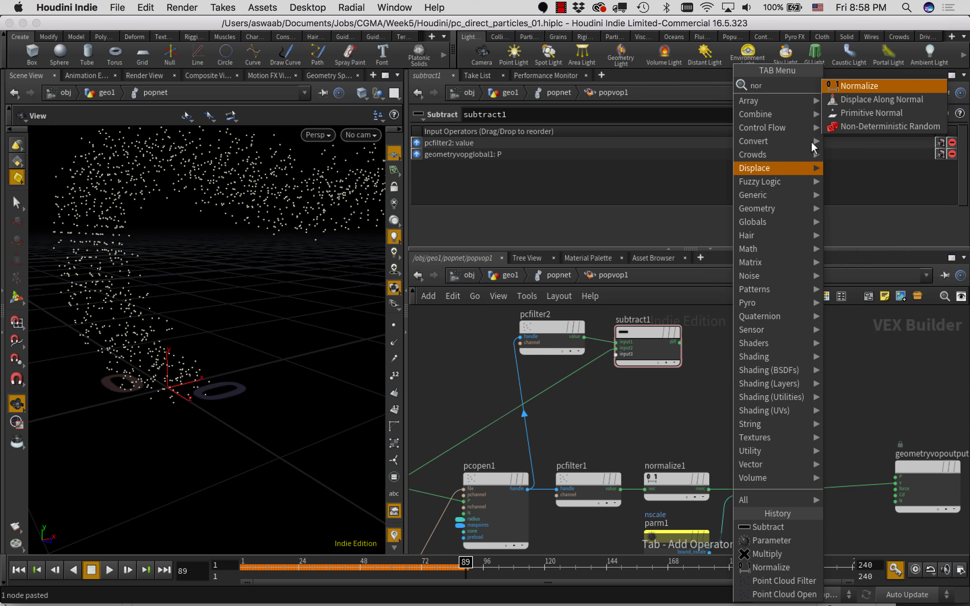
{"action": "left_click", "coordinate": [856, 89]}
{"action": "left_click", "coordinate": [757, 336]}
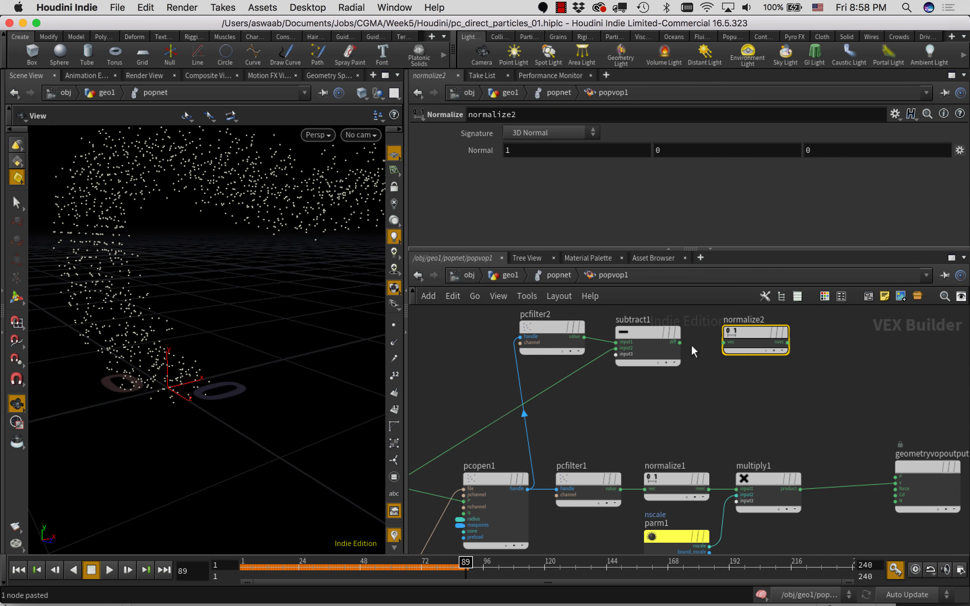
{"action": "left_click", "coordinate": [679, 343]}
{"action": "left_click", "coordinate": [750, 334]}
- Add a Cross Product node beyond normalize2
{"action": "middle_click_drag", "start_coordinate": [723, 413], "coordinate": [675, 385]}
{"action": "scroll", "coordinate": [726, 384], "scroll_direction": "down", "scroll_amount": 1}
{"action": "mouse_move", "coordinate": [620, 450]}
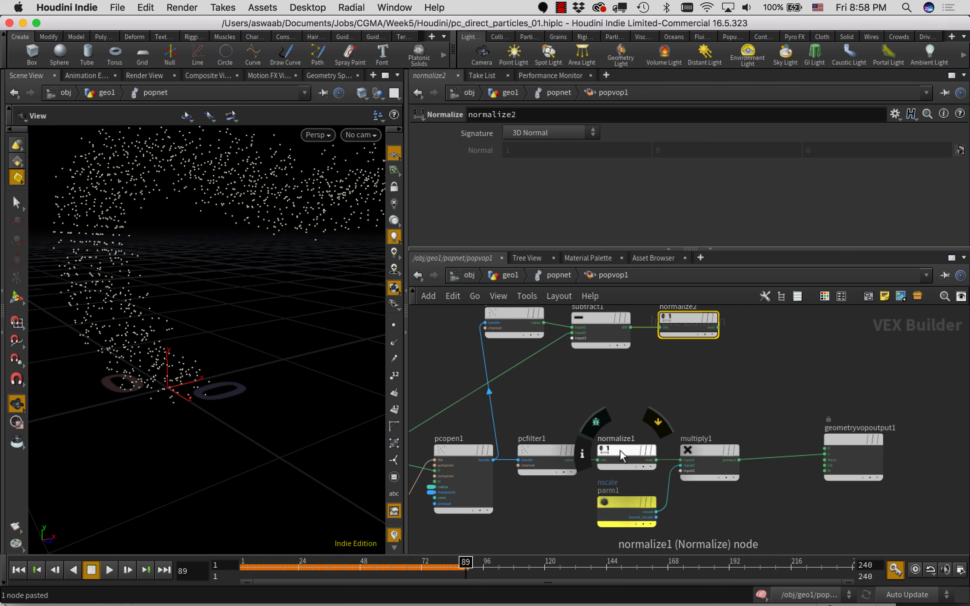
{"action": "middle_click_drag", "start_coordinate": [744, 356], "coordinate": [644, 395]}
{"action": "left_click", "coordinate": [649, 410]}
{"action": "key", "text": "Tab"}
{"action": "type", "text": "cr"}
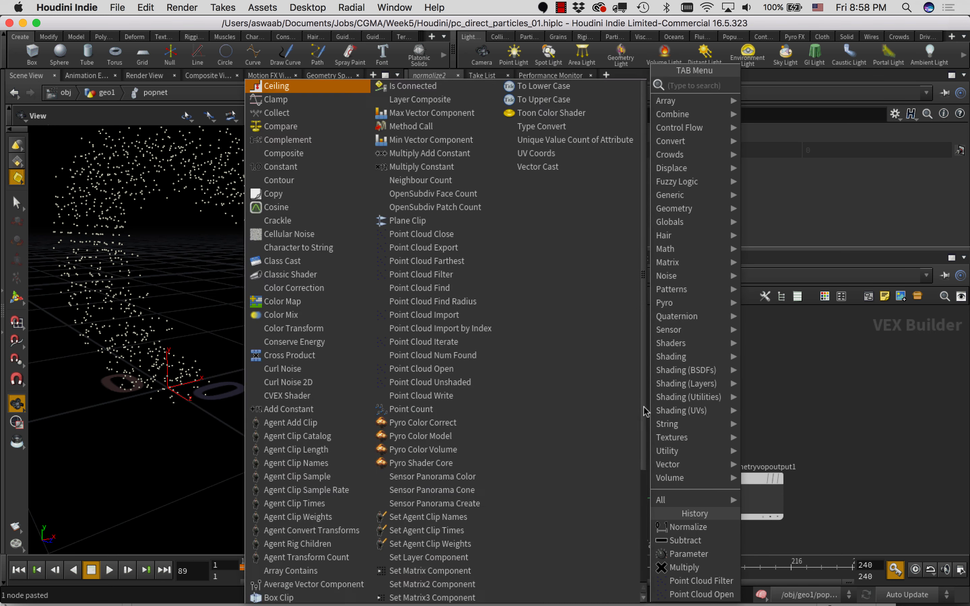
{"action": "type", "text": "o"}
{"action": "left_click", "coordinate": [777, 99]}
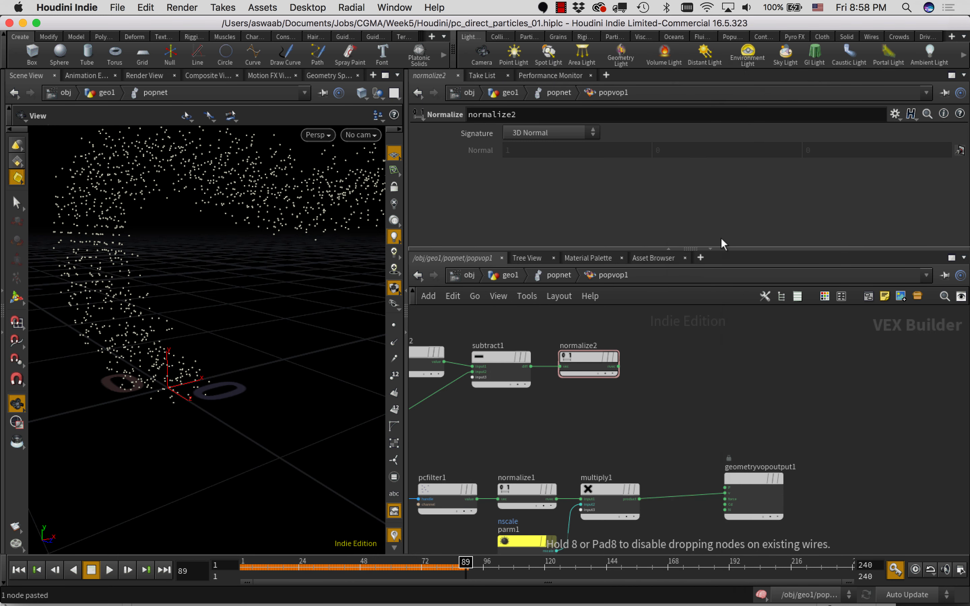
{"action": "left_click", "coordinate": [694, 347]}
- Connect normalize2 to the Cross Product's first vector input and normalize1 to its second
{"action": "left_click", "coordinate": [618, 366]}
{"action": "left_click", "coordinate": [665, 347]}
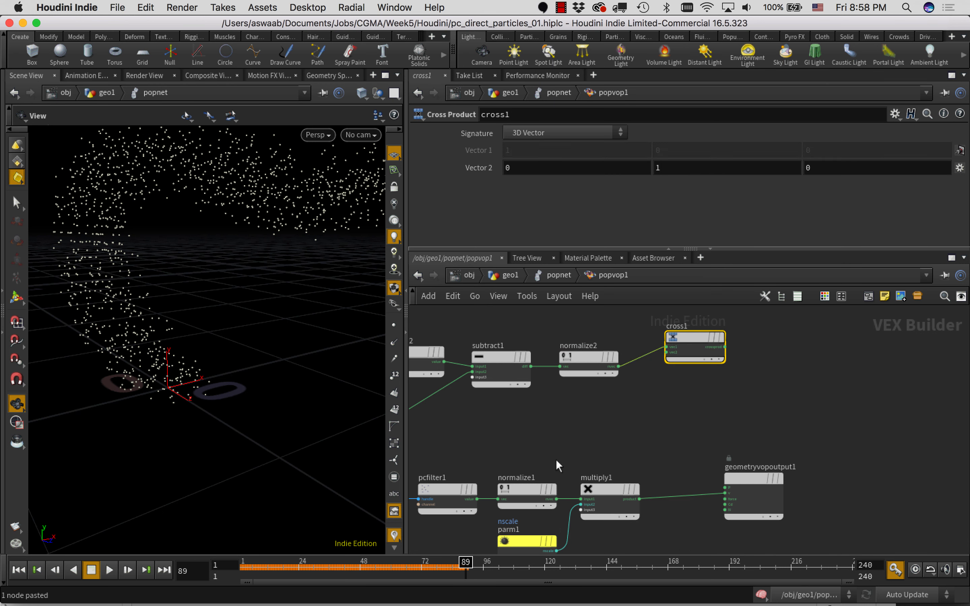
{"action": "left_click", "coordinate": [555, 499]}
{"action": "left_click", "coordinate": [666, 352]}
{"action": "middle_click_drag", "start_coordinate": [664, 384], "coordinate": [652, 396]}
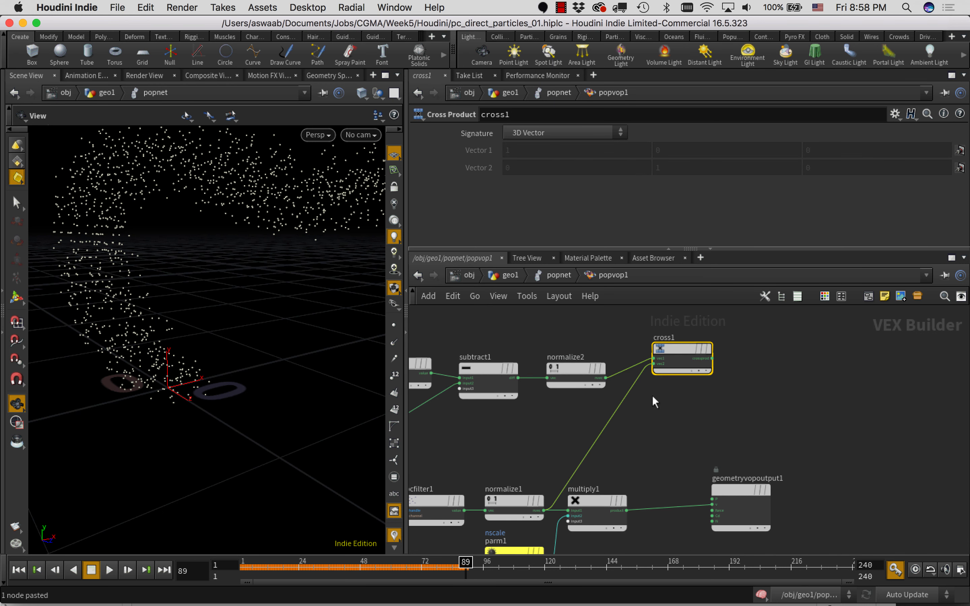
- Spread out the multiply1, geometry output and Cross Product nodes to make room in the network
{"action": "middle_click_drag", "start_coordinate": [730, 409], "coordinate": [689, 386]}
{"action": "left_click_drag", "start_coordinate": [686, 452], "coordinate": [767, 446]}
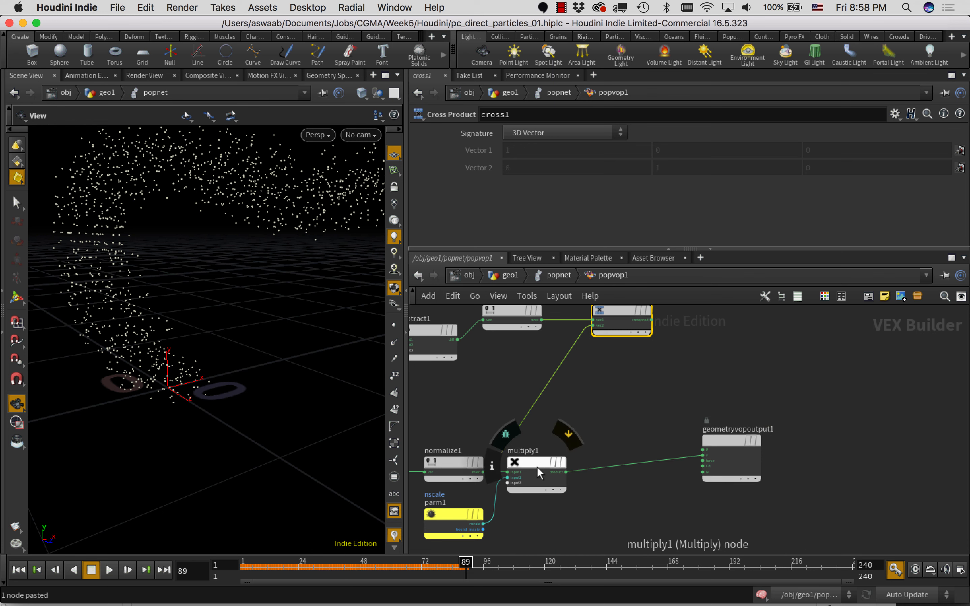
{"action": "left_click_drag", "start_coordinate": [548, 462], "coordinate": [619, 474]}
{"action": "left_click_drag", "start_coordinate": [787, 446], "coordinate": [827, 451]}
{"action": "middle_click_drag", "start_coordinate": [704, 407], "coordinate": [711, 421]}
{"action": "left_click_drag", "start_coordinate": [630, 328], "coordinate": [617, 341]}
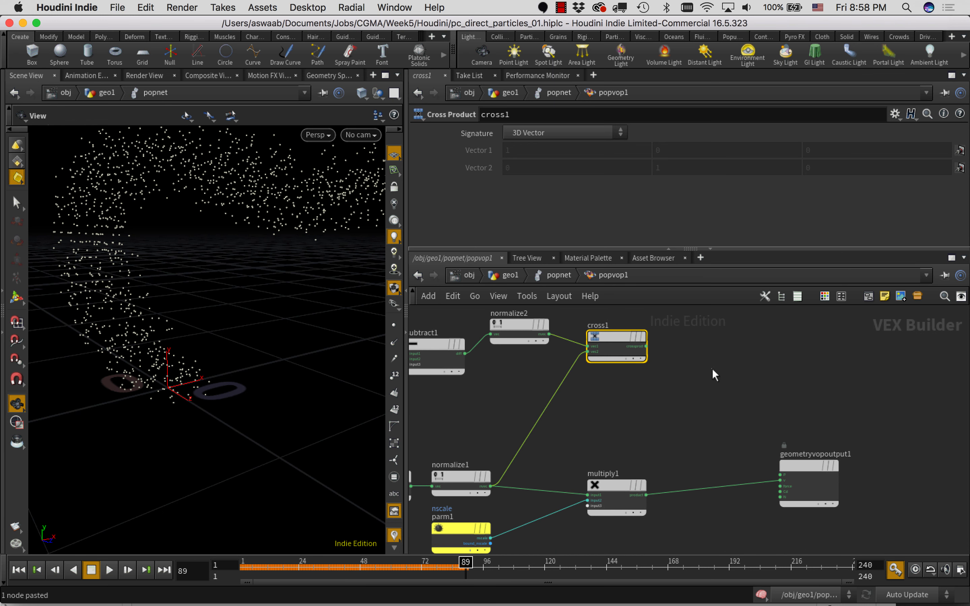
- Add a second Multiply node and connect the Cross Product result to its first input
{"action": "key", "text": "Tab"}
{"action": "type", "text": "mul"}
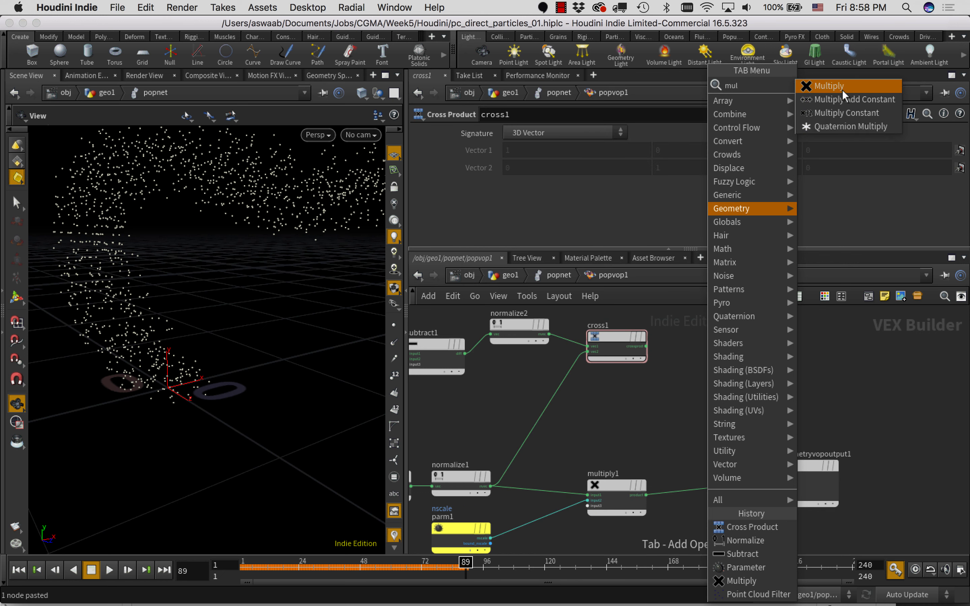
{"action": "left_click", "coordinate": [829, 85]}
{"action": "left_click", "coordinate": [741, 349]}
{"action": "left_click", "coordinate": [646, 346]}
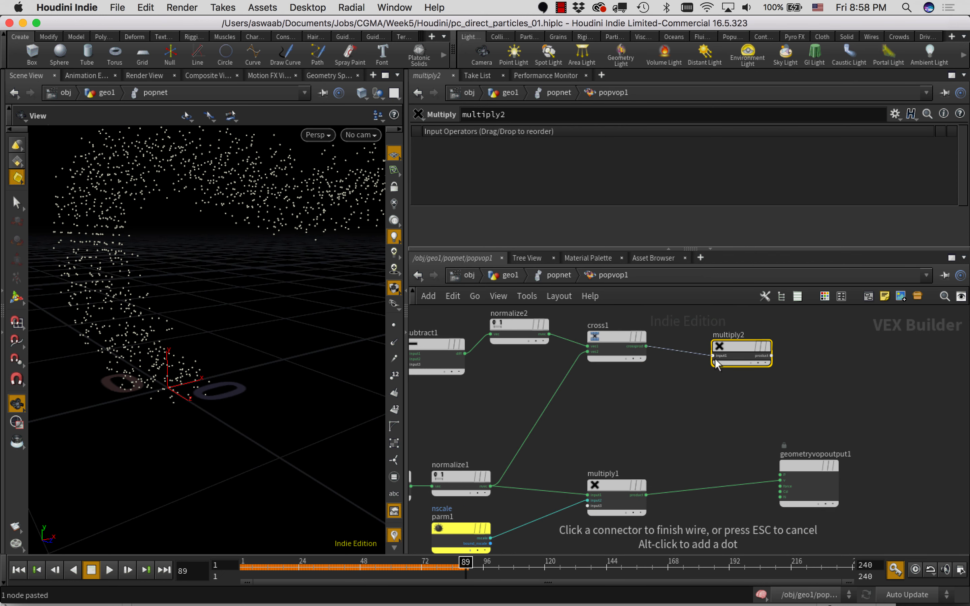
{"action": "left_click", "coordinate": [713, 356]}
- Add a float Parameter node named rotation, with the label Rotation and a default of 1
{"action": "key", "text": "Tab"}
{"action": "type", "text": "par"}
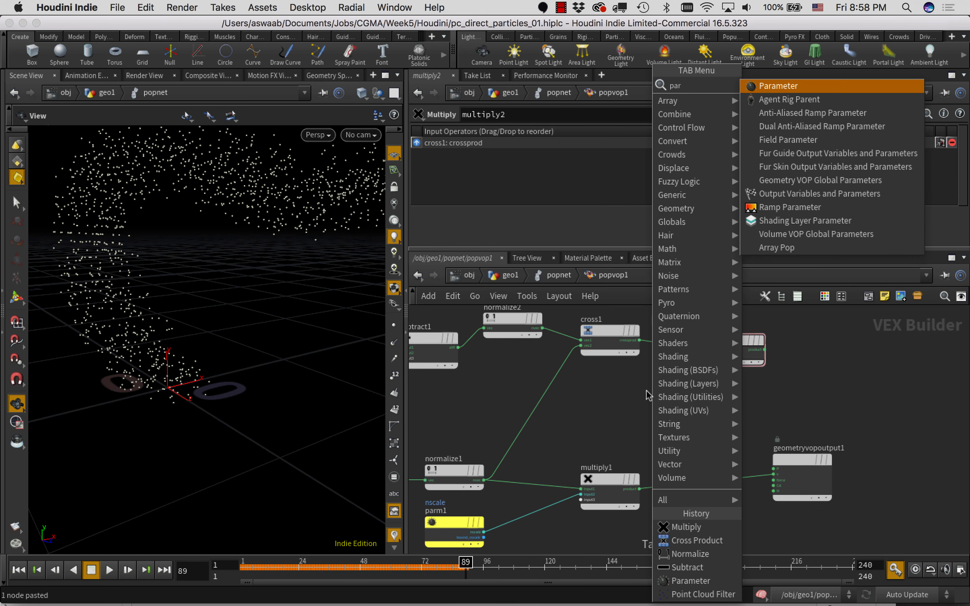
{"action": "key", "text": "Return"}
{"action": "left_click", "coordinate": [638, 397]}
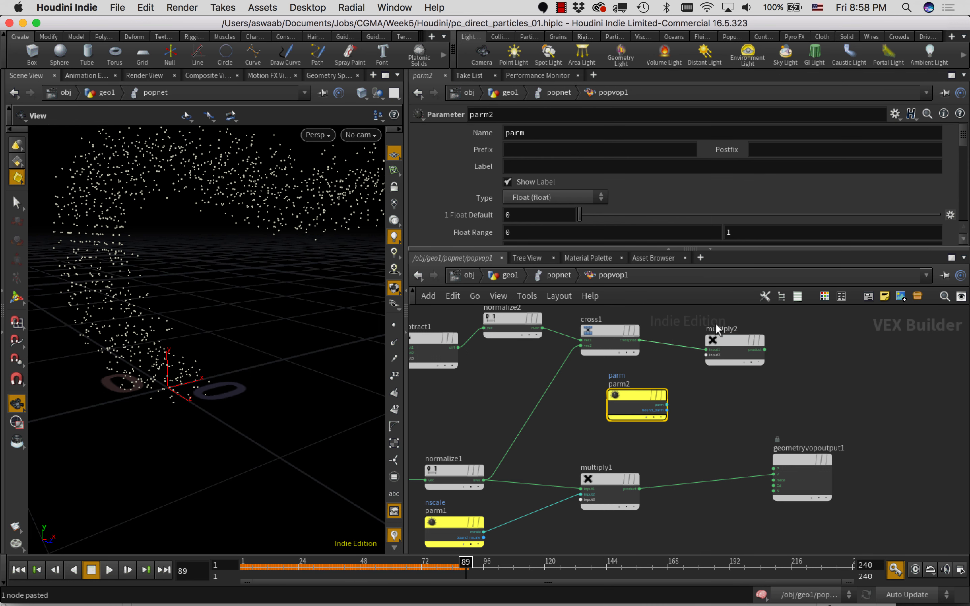
{"action": "type", "text": "rotatio"}
{"action": "key", "text": "Tab"}
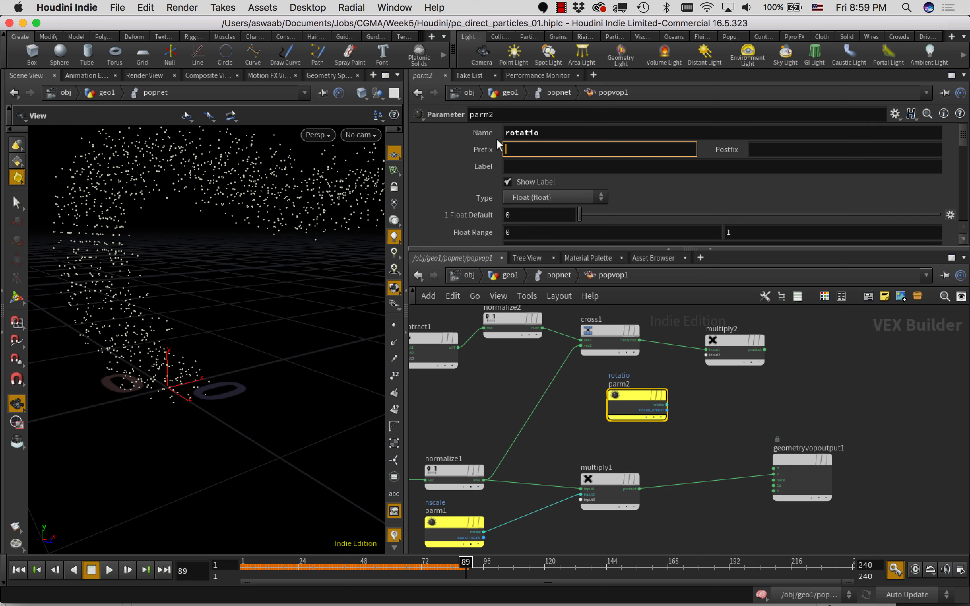
{"action": "left_click", "coordinate": [580, 136]}
{"action": "type", "text": "n"}
{"action": "left_click", "coordinate": [559, 172]}
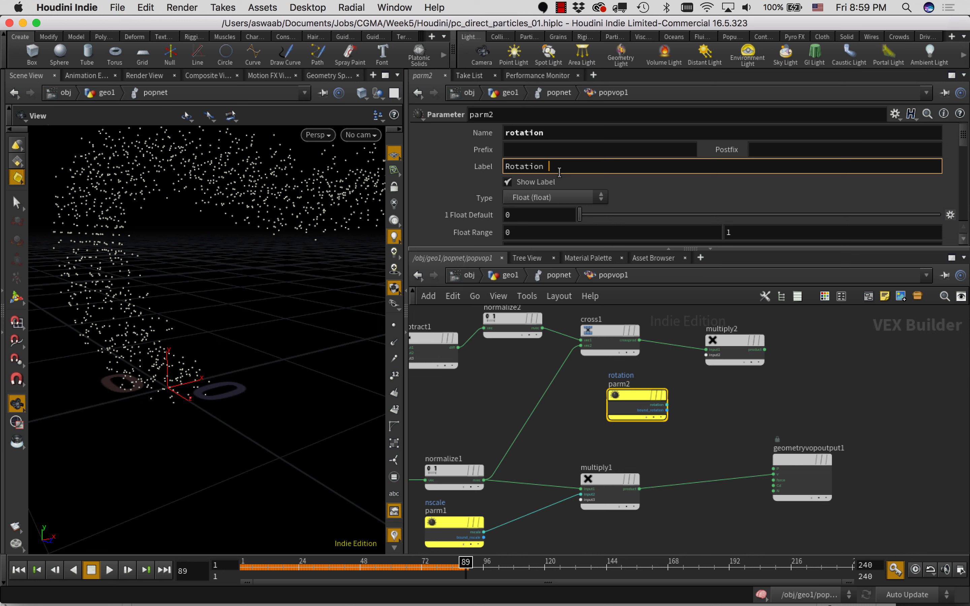
{"action": "key", "text": "Return"}
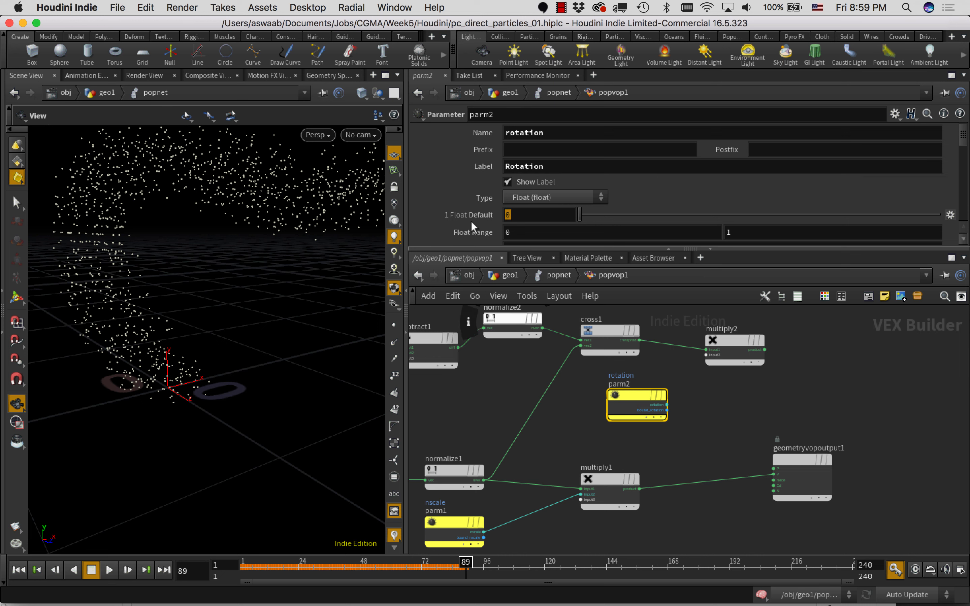
{"action": "type", "text": "1"}
- Connect the rotation parameter to multiply2's second input and shift multiply1 and the geometry output node further along
{"action": "left_click", "coordinate": [667, 404]}
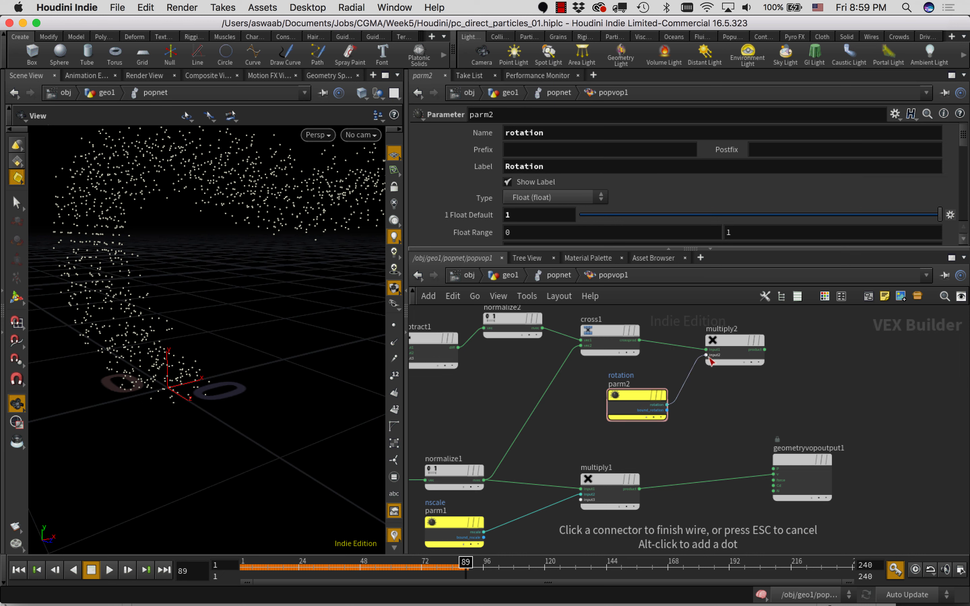
{"action": "left_click", "coordinate": [705, 355]}
{"action": "left_click_drag", "start_coordinate": [773, 446], "coordinate": [814, 451]}
{"action": "left_click_drag", "start_coordinate": [634, 454], "coordinate": [675, 448]}
{"action": "left_click_drag", "start_coordinate": [786, 450], "coordinate": [815, 449]}
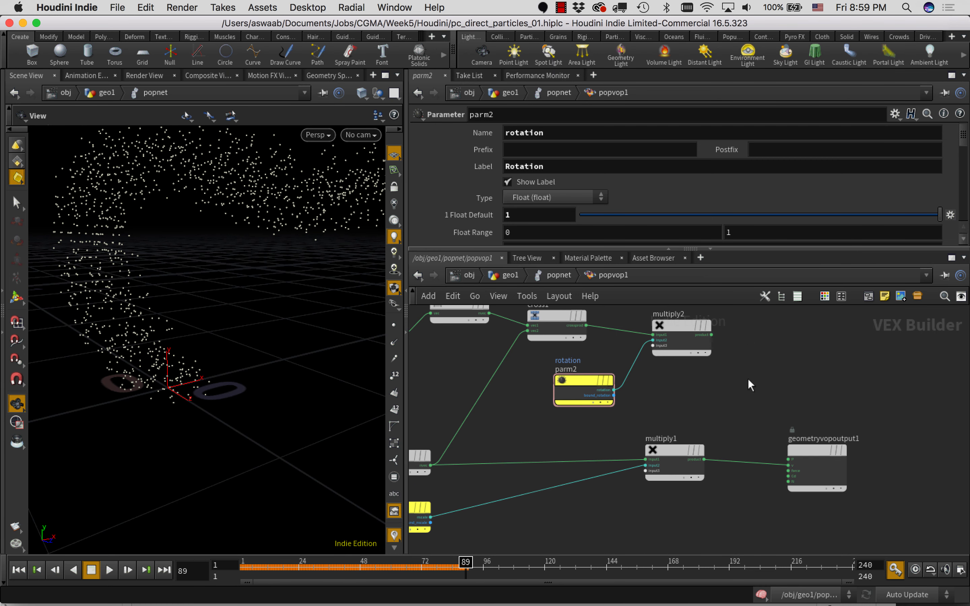
- Insert an Add node that combines the products of multiply2 and multiply1
{"action": "key", "text": "Tab"}
{"action": "type", "text": "ad"}
{"action": "left_click", "coordinate": [703, 86]}
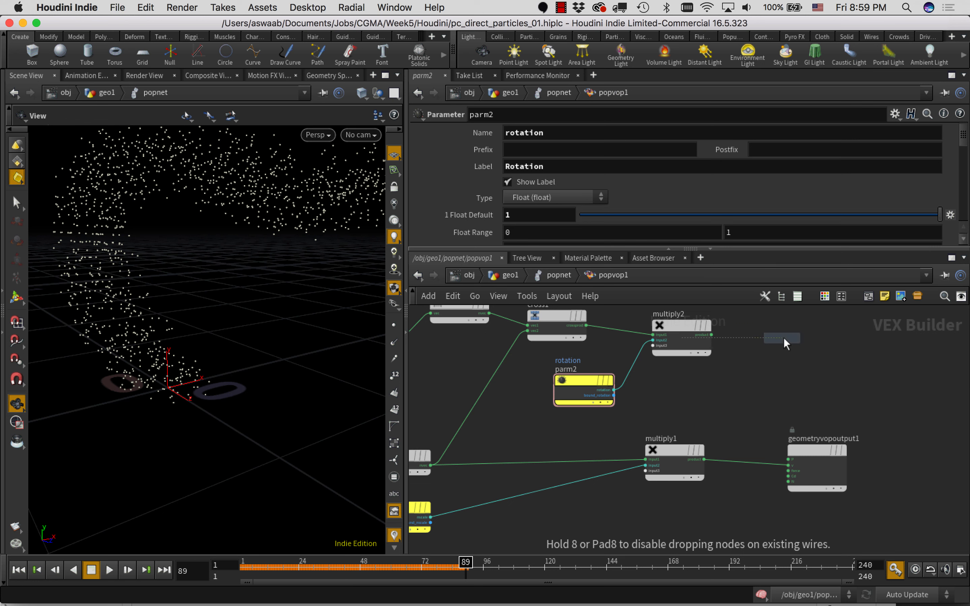
{"action": "left_click", "coordinate": [783, 336]}
{"action": "left_click", "coordinate": [711, 334]}
{"action": "left_click", "coordinate": [755, 347]}
{"action": "left_click", "coordinate": [704, 459]}
{"action": "left_click", "coordinate": [754, 353]}
- Connect the Add node's sum to the geometry output's velocity (v) and move the output node beside it
{"action": "left_click", "coordinate": [813, 347]}
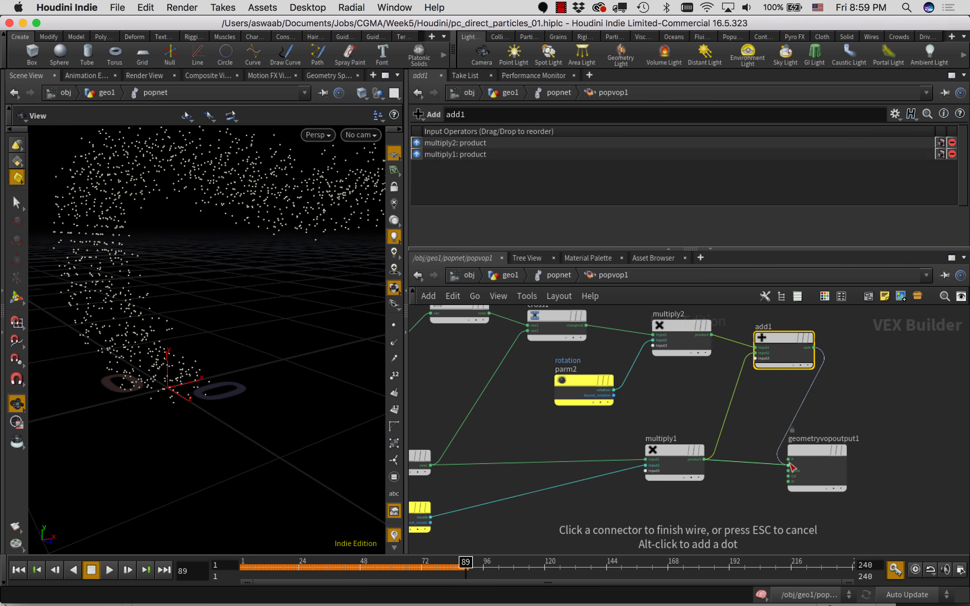
{"action": "left_click", "coordinate": [788, 465]}
{"action": "left_click_drag", "start_coordinate": [814, 448], "coordinate": [856, 360]}
{"action": "scroll", "coordinate": [799, 418], "scroll_direction": "up", "scroll_amount": 2}
{"action": "left_click", "coordinate": [745, 427]}
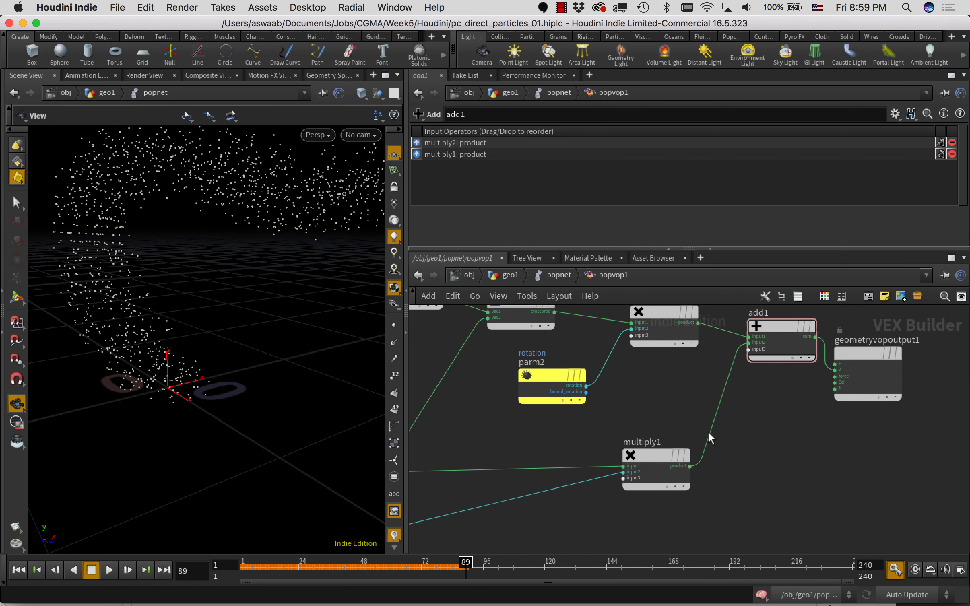
- Simulate the particles to frame 15 and go back up to the popnet network
{"action": "left_click_drag", "start_coordinate": [255, 562], "coordinate": [276, 561]}
{"action": "key", "text": "u"}
{"action": "right_click_drag", "start_coordinate": [271, 298], "coordinate": [296, 315]}
{"action": "left_click_drag", "start_coordinate": [504, 425], "coordinate": [628, 344]}
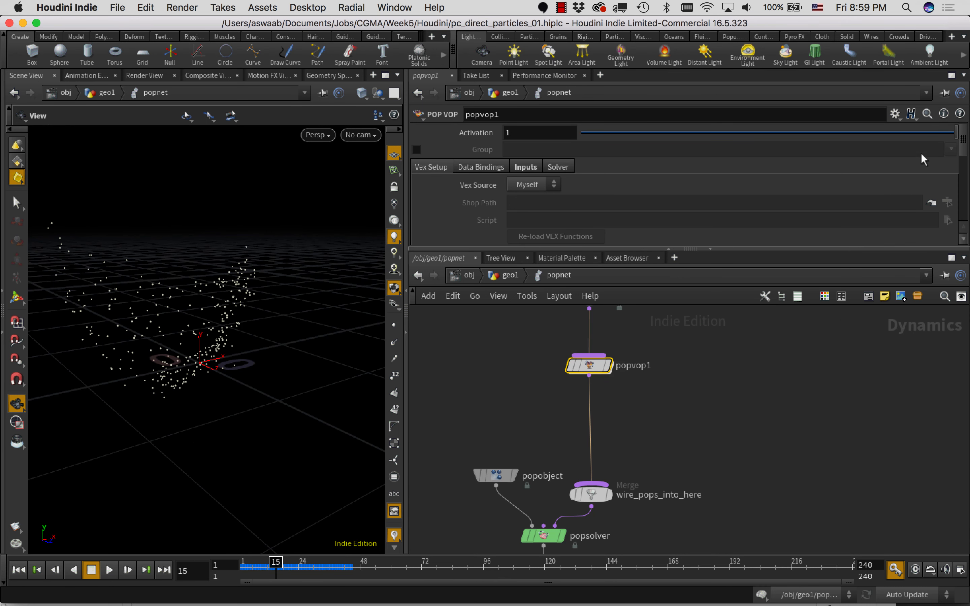
- Set popvop1's Rotation to 0.246 and return to the first frames of the simulation
{"action": "left_click_drag", "start_coordinate": [962, 154], "coordinate": [948, 208]}
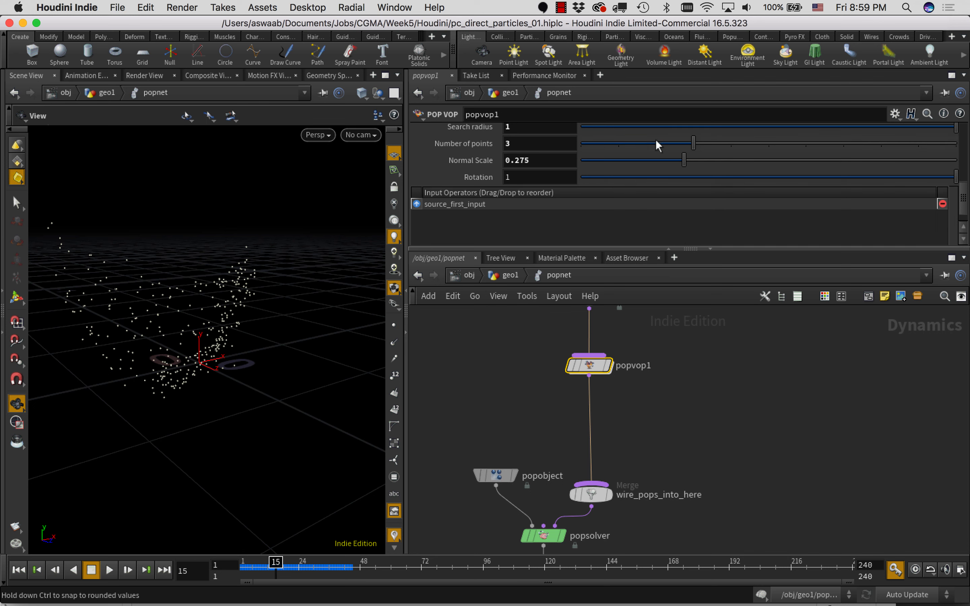
{"action": "left_click_drag", "start_coordinate": [690, 179], "coordinate": [674, 178]}
{"action": "left_click", "coordinate": [247, 563]}
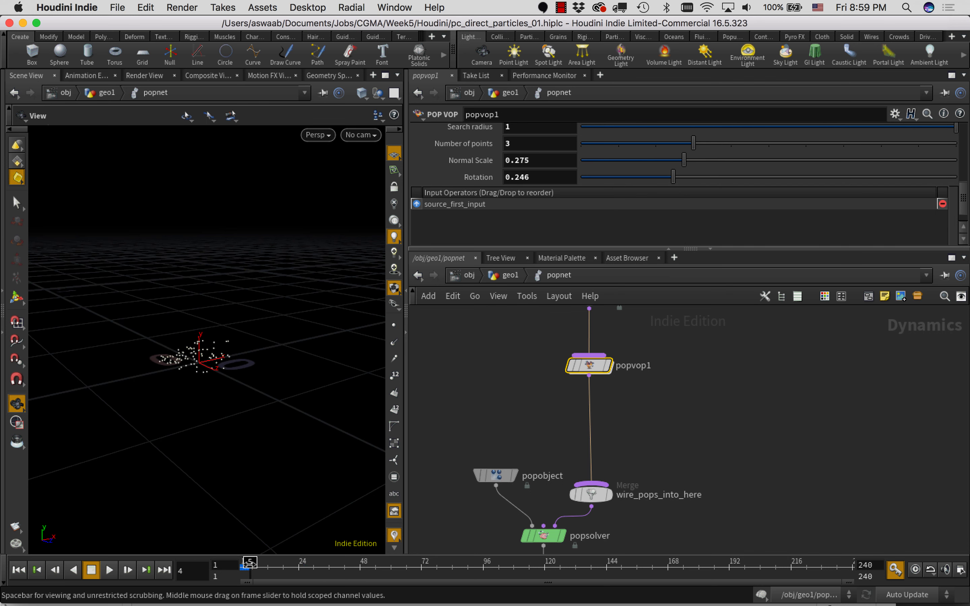
- Play the simulation, go up to geo1 to compare the particle flow with the curve, and return to frame 1
{"action": "key", "text": "Up"}
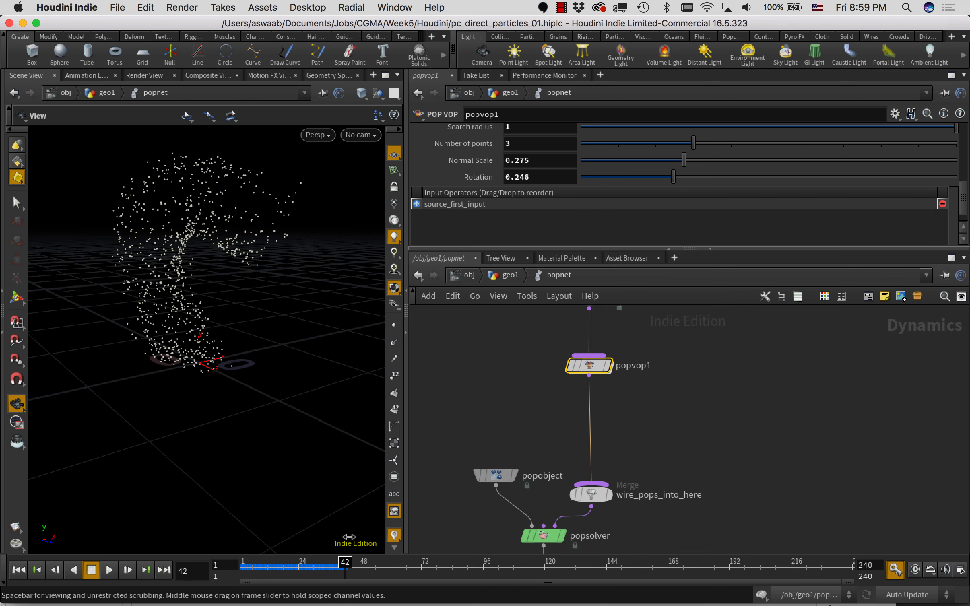
{"action": "left_click", "coordinate": [506, 275]}
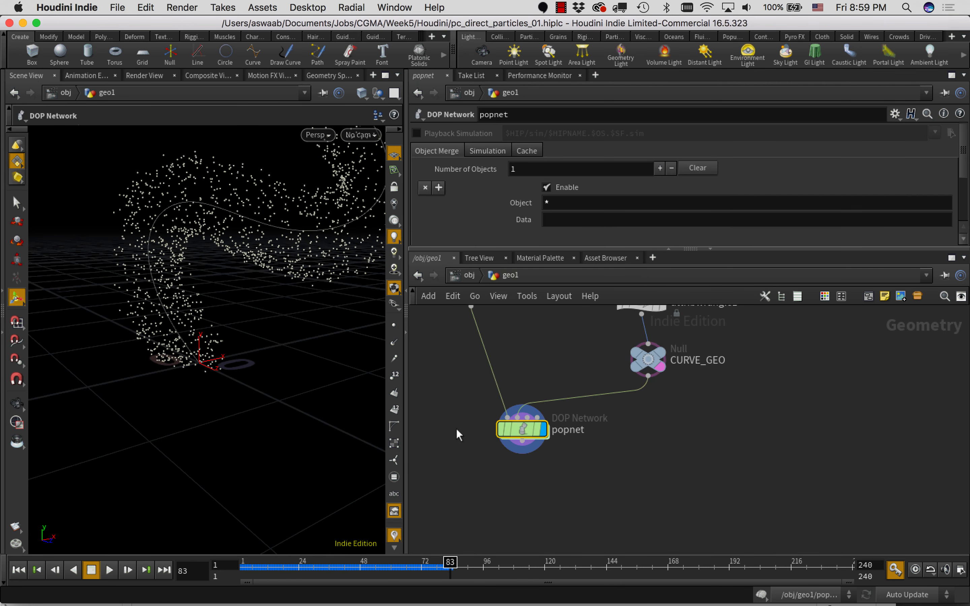
{"action": "left_click_drag", "start_coordinate": [296, 322], "coordinate": [243, 523], "text": "alt"}
{"action": "left_click", "coordinate": [243, 564]}
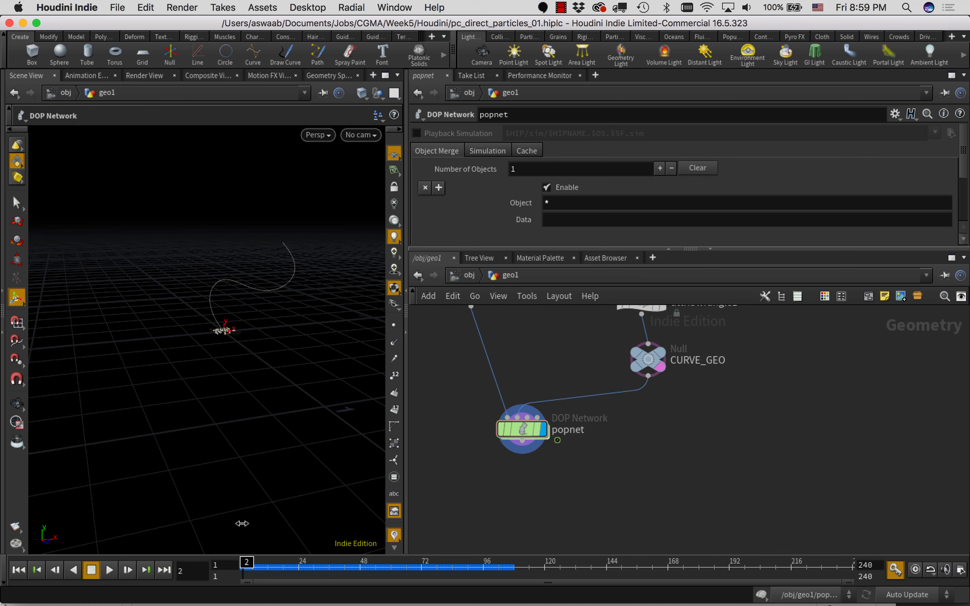
{"action": "left_click_drag", "start_coordinate": [302, 520], "coordinate": [440, 515]}
{"action": "mouse_move", "coordinate": [242, 265]}
{"action": "right_mouse_down", "text": "alt"}
{"action": "mouse_move", "coordinate": [244, 306]}
{"action": "mouse_move", "coordinate": [242, 280]}
{"action": "right_mouse_up", "text": "alt"}
{"action": "middle_click_drag", "start_coordinate": [242, 280], "coordinate": [232, 350], "text": "alt"}
{"action": "left_click_drag", "start_coordinate": [279, 571], "coordinate": [155, 554]}
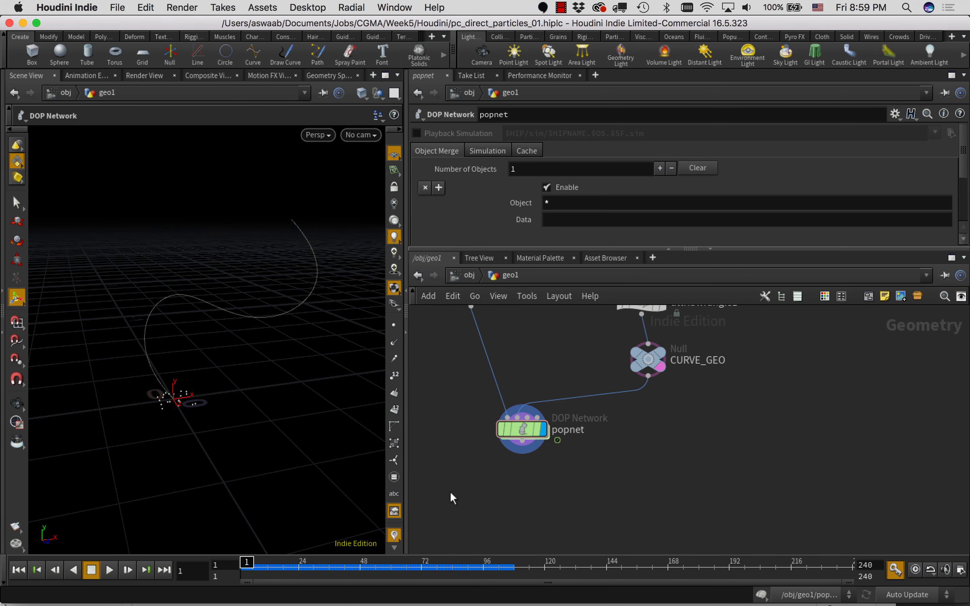
- Re-enter popnet, set popvop1's Rotation to 0.174 and simulate the particles to frame 72
{"action": "key", "text": "Return"}
{"action": "middle_click_drag", "start_coordinate": [692, 361], "coordinate": [687, 355]}
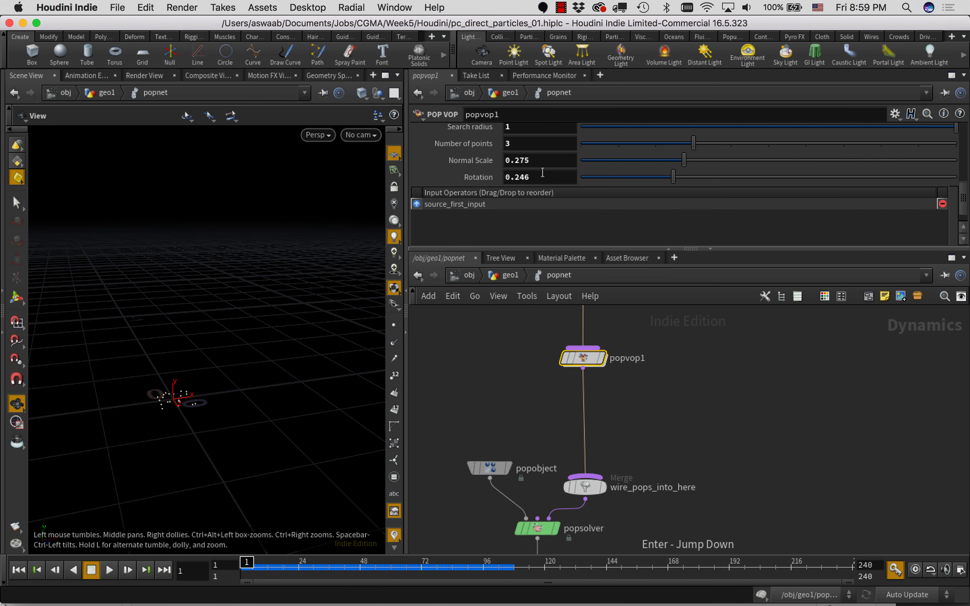
{"action": "left_click_drag", "start_coordinate": [650, 175], "coordinate": [643, 175]}
{"action": "mouse_move", "coordinate": [252, 564]}
{"action": "left_mouse_down"}
{"action": "mouse_move", "coordinate": [553, 529]}
{"action": "mouse_move", "coordinate": [312, 521]}
{"action": "mouse_move", "coordinate": [501, 509]}
{"action": "mouse_move", "coordinate": [466, 498]}
{"action": "mouse_move", "coordinate": [288, 529]}
{"action": "mouse_move", "coordinate": [376, 509]}
{"action": "mouse_move", "coordinate": [423, 481]}
{"action": "left_mouse_up"}
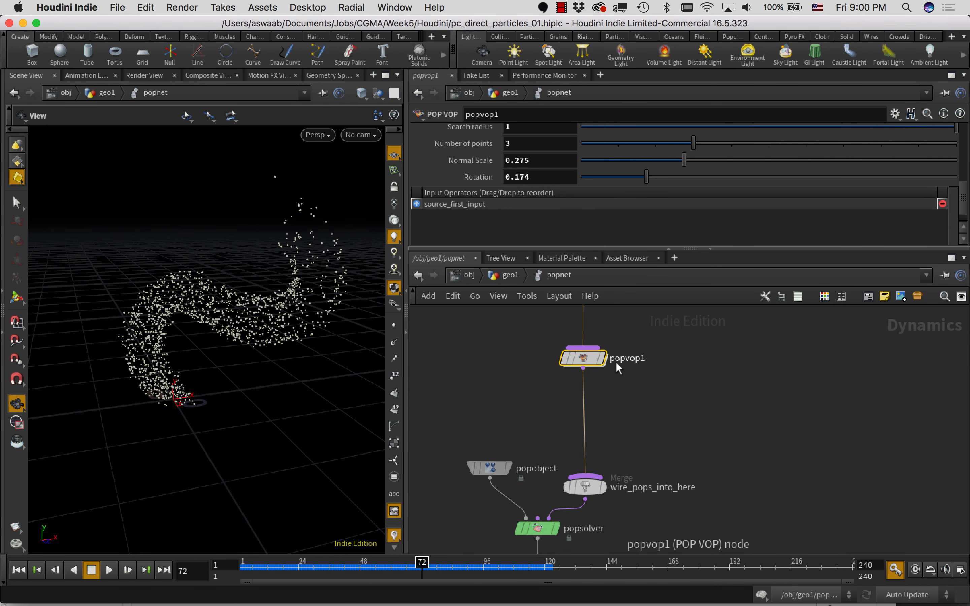
- Open popvop1 and examine its node chain from the point cloud filters through normalize2 and cross1 to the geometry output
{"action": "key", "text": "Return"}
{"action": "scroll", "coordinate": [651, 389], "scroll_direction": "down", "scroll_amount": 3}
{"action": "left_click_drag", "start_coordinate": [797, 384], "coordinate": [849, 357]}
{"action": "scroll", "coordinate": [784, 449], "scroll_direction": "left", "scroll_amount": 3}
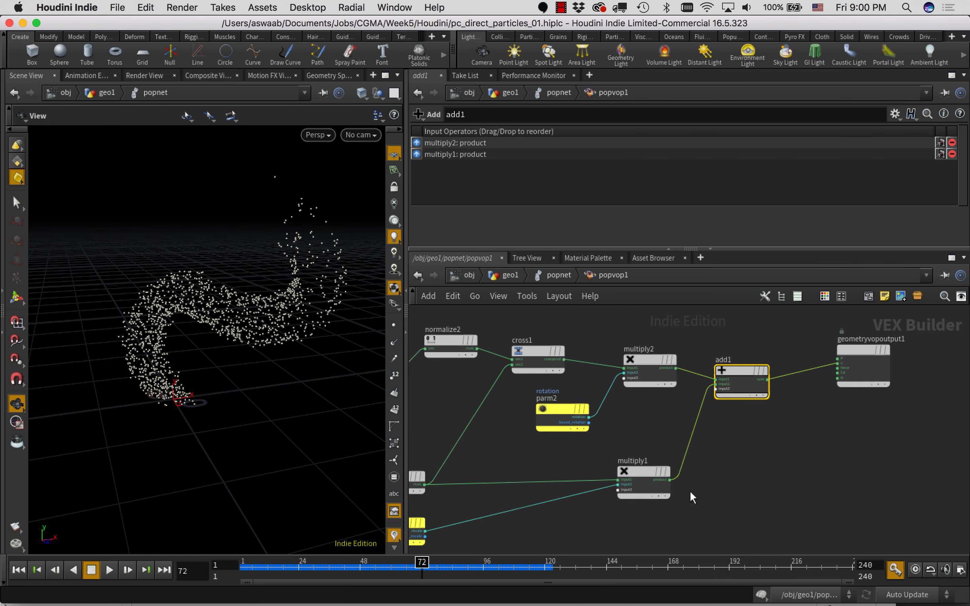
{"action": "scroll", "coordinate": [706, 411], "scroll_direction": "left", "scroll_amount": 5}
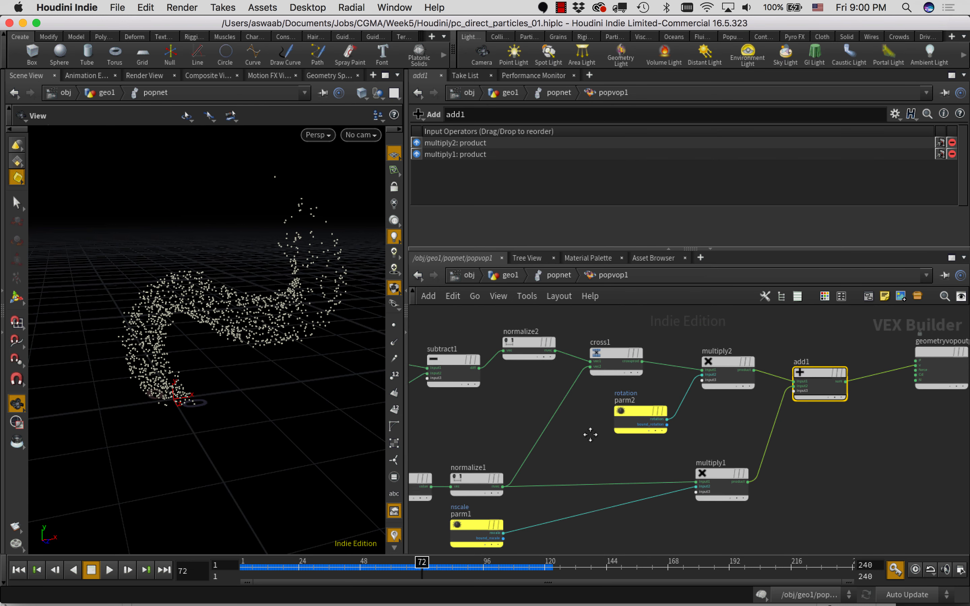
{"action": "left_click_drag", "start_coordinate": [653, 408], "coordinate": [645, 406]}
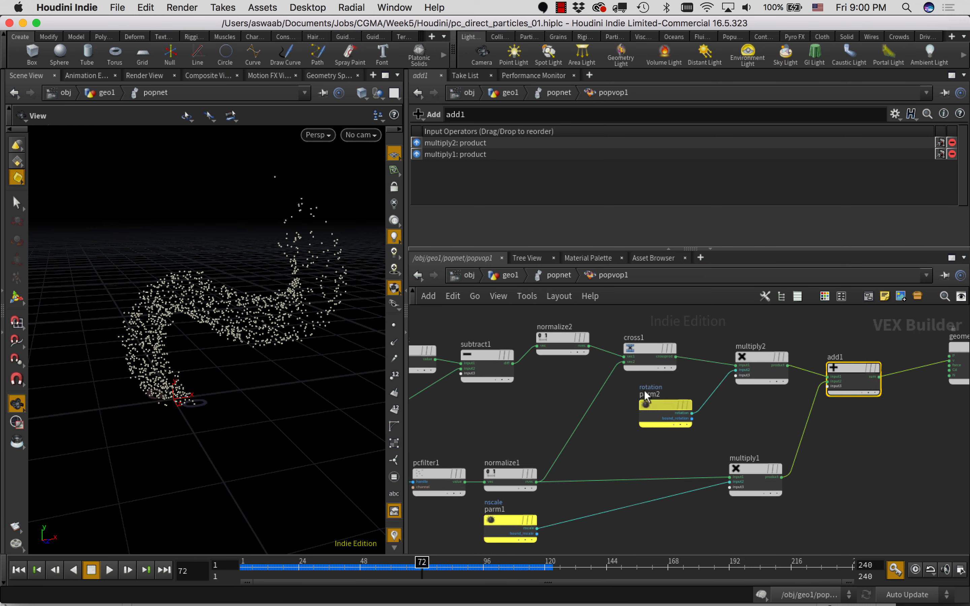
{"action": "scroll", "coordinate": [625, 384], "scroll_direction": "left", "scroll_amount": 5}
{"action": "mouse_move", "coordinate": [488, 355]}
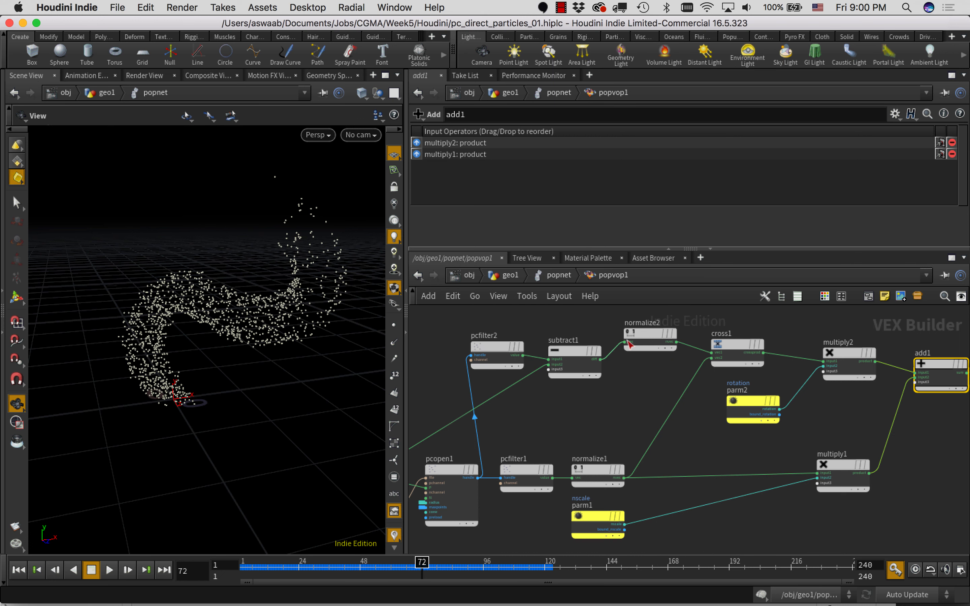
{"action": "middle_click_drag", "start_coordinate": [734, 441], "coordinate": [670, 432]}
{"action": "middle_click_drag", "start_coordinate": [874, 449], "coordinate": [711, 454]}
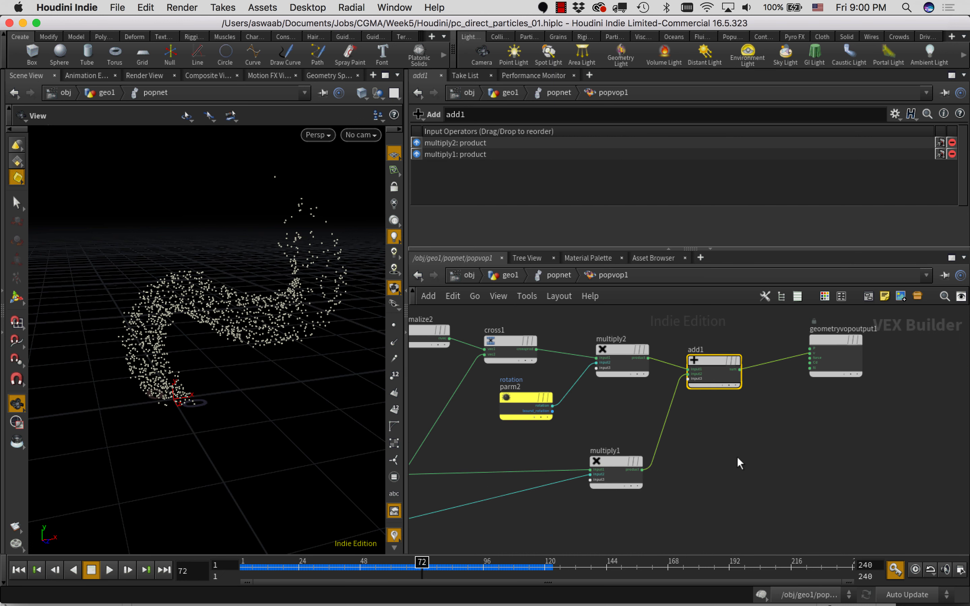
- Add a Multiply node below the Add node and feed normalize2's normalized vector into its first input
{"action": "key", "text": "Tab"}
{"action": "type", "text": "mul"}
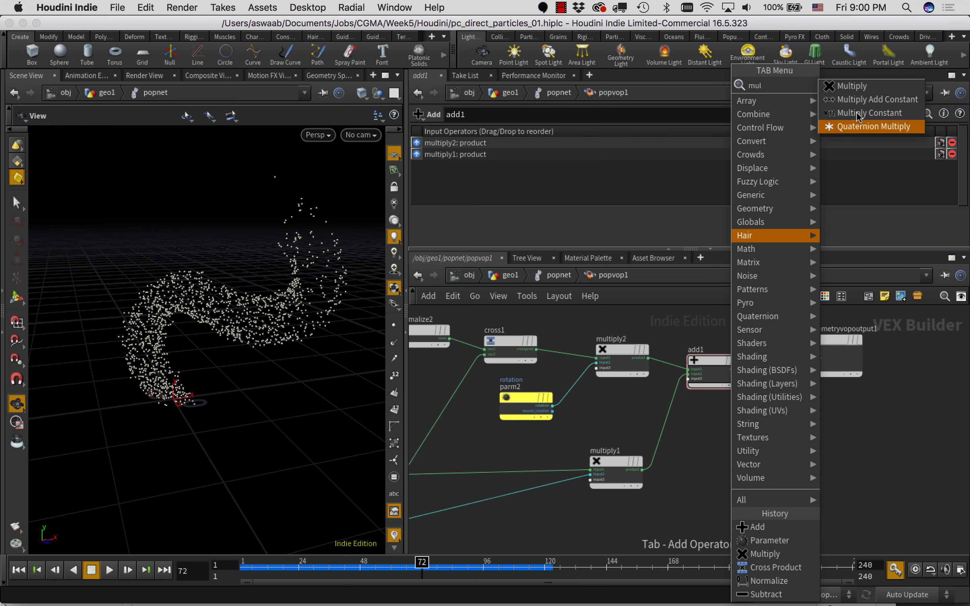
{"action": "left_click", "coordinate": [852, 88]}
{"action": "left_click", "coordinate": [757, 457]}
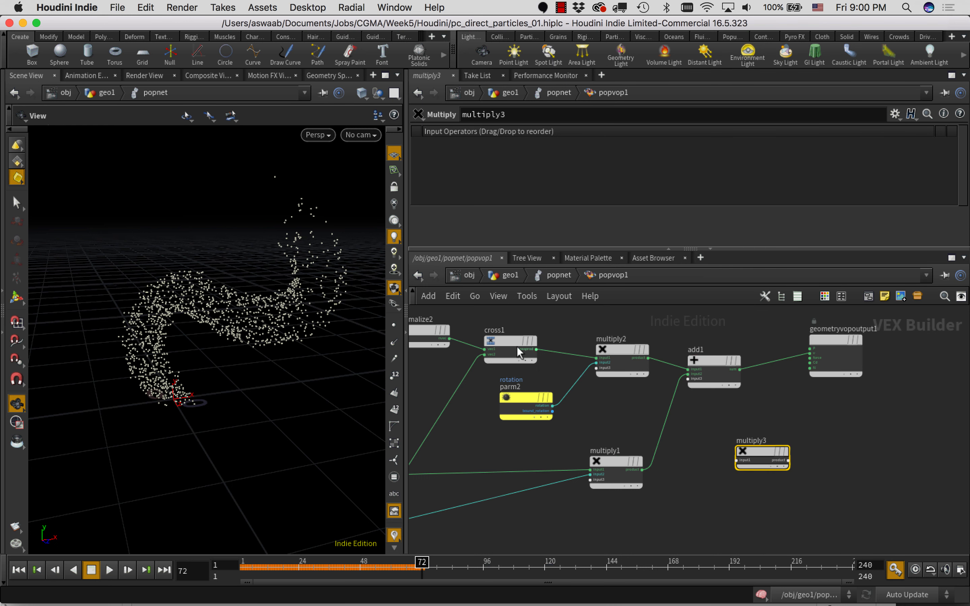
{"action": "middle_click_drag", "start_coordinate": [520, 353], "coordinate": [582, 353]}
{"action": "left_click", "coordinate": [511, 340]}
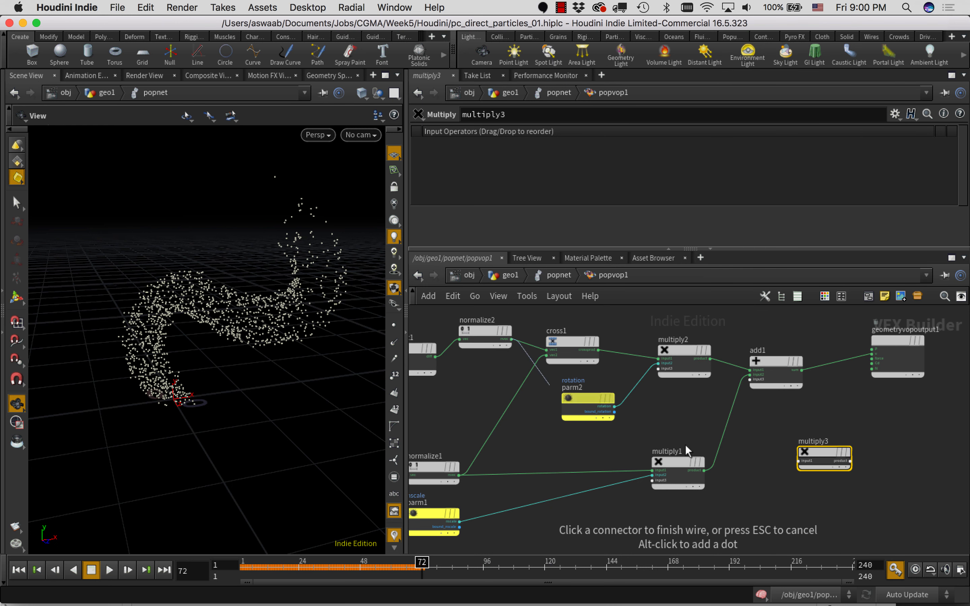
{"action": "left_click", "coordinate": [797, 461]}
- Add a Parameter node beside multiply3 and connect its output to multiply3's second input
{"action": "key", "text": "Tab"}
{"action": "type", "text": "p"}
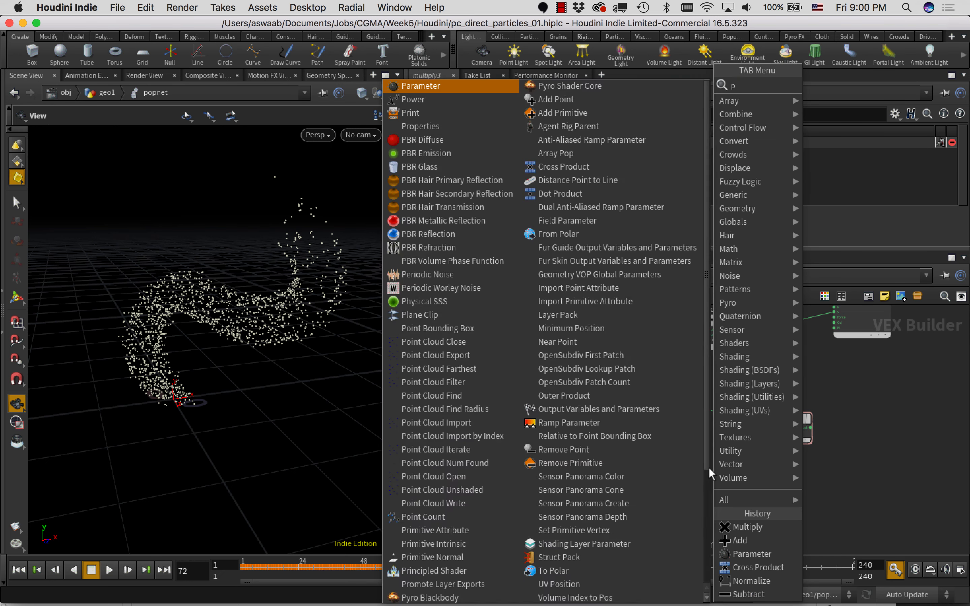
{"action": "type", "text": "ara"}
{"action": "left_click", "coordinate": [629, 88]}
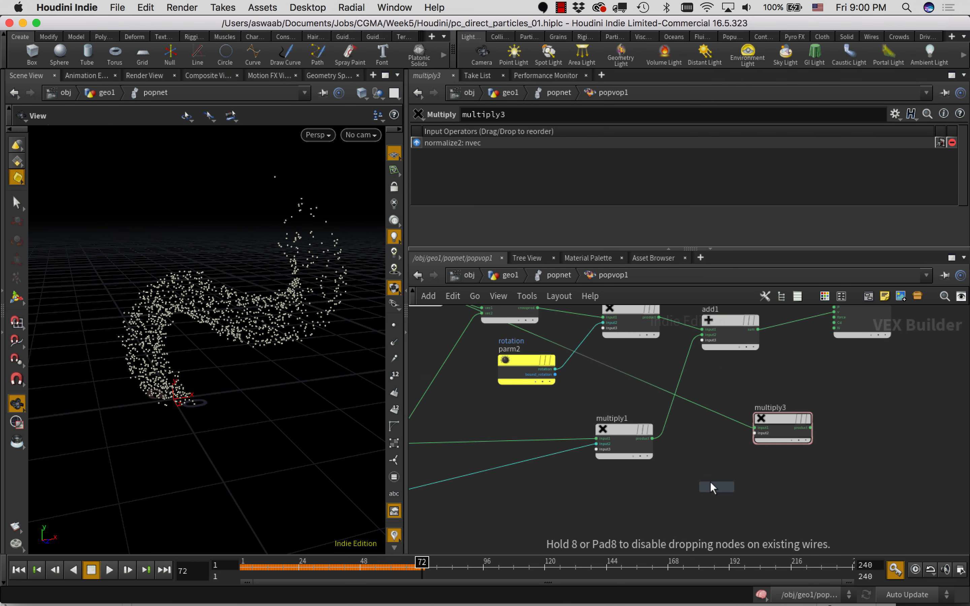
{"action": "left_click", "coordinate": [711, 487]}
{"action": "left_click", "coordinate": [738, 492]}
{"action": "left_click", "coordinate": [755, 433]}
- Name the new parameter attract with the label Attract
{"action": "double_click", "coordinate": [516, 133]}
{"action": "type", "text": "attract"}
{"action": "key", "text": "Tab"}
{"action": "key", "text": "Tab"}
{"action": "key", "text": "Tab"}
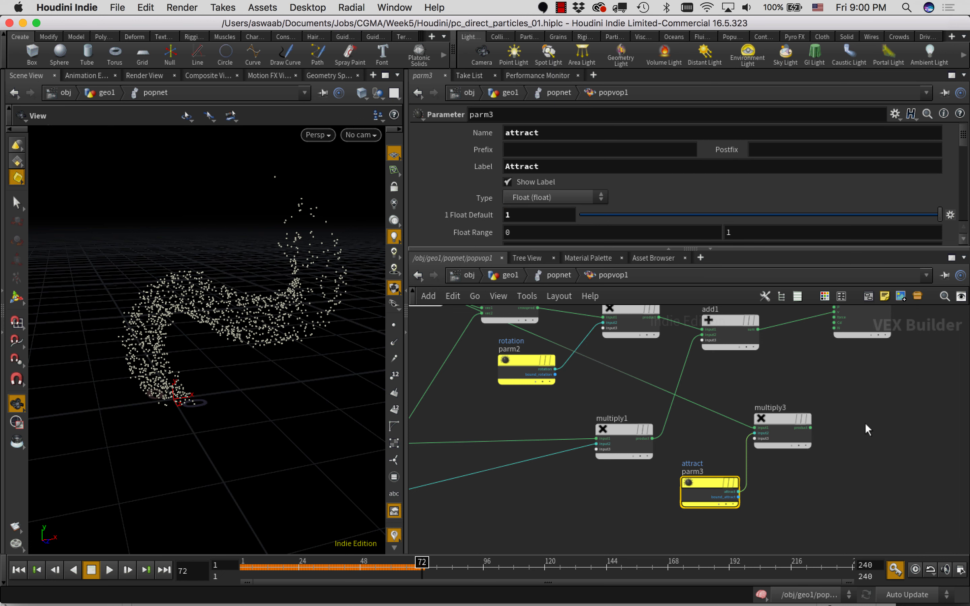
- Connect multiply3's product to the third input of add1
{"action": "middle_click_drag", "start_coordinate": [862, 423], "coordinate": [847, 439]}
{"action": "left_click", "coordinate": [796, 443]}
{"action": "left_click", "coordinate": [689, 356]}
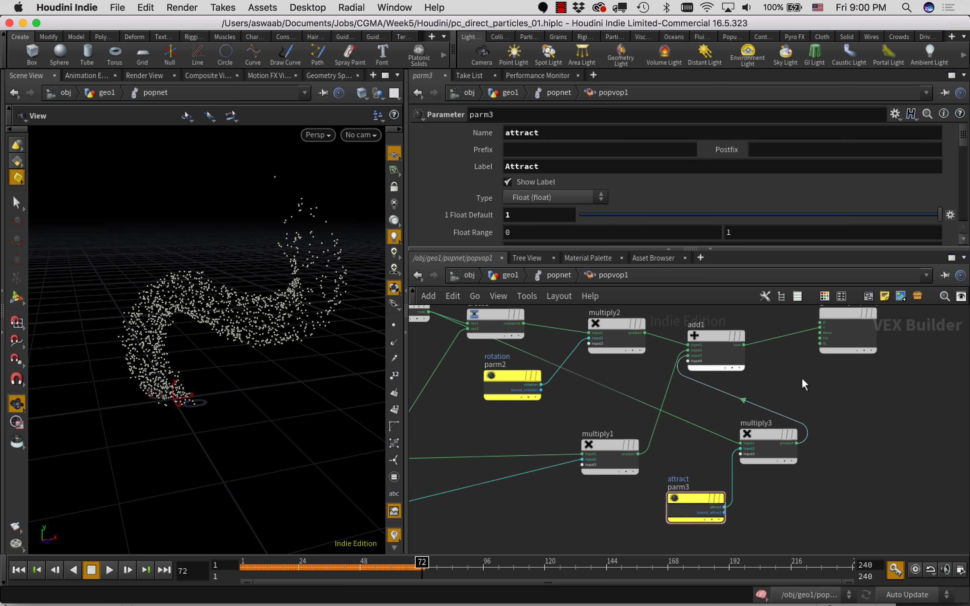
- Go back up to the popnet network, set popvop1's Attract to 0.11 and test the simulation
{"action": "key", "text": "u"}
{"action": "left_click_drag", "start_coordinate": [963, 145], "coordinate": [958, 227]}
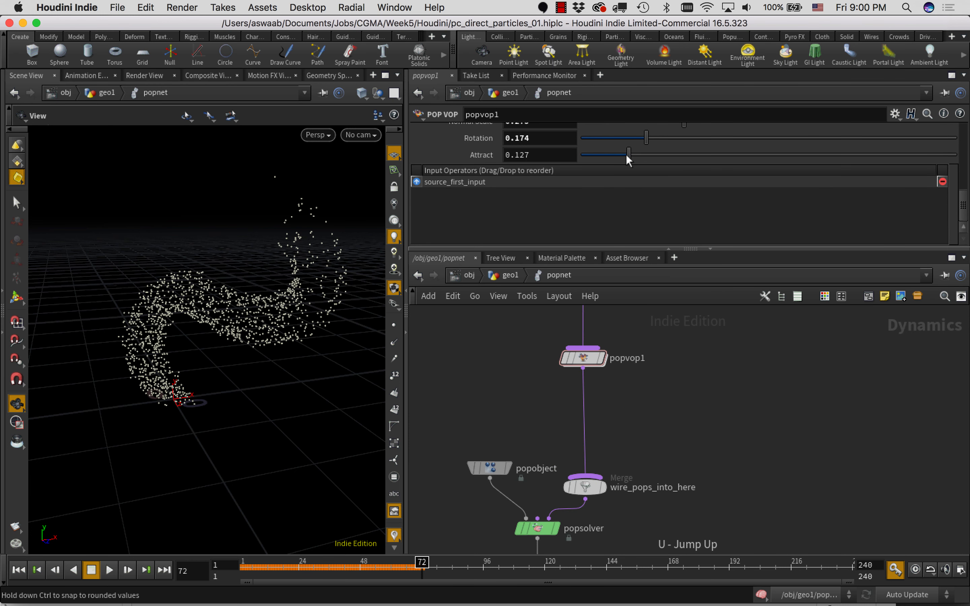
{"action": "left_click_drag", "start_coordinate": [243, 569], "coordinate": [245, 521]}
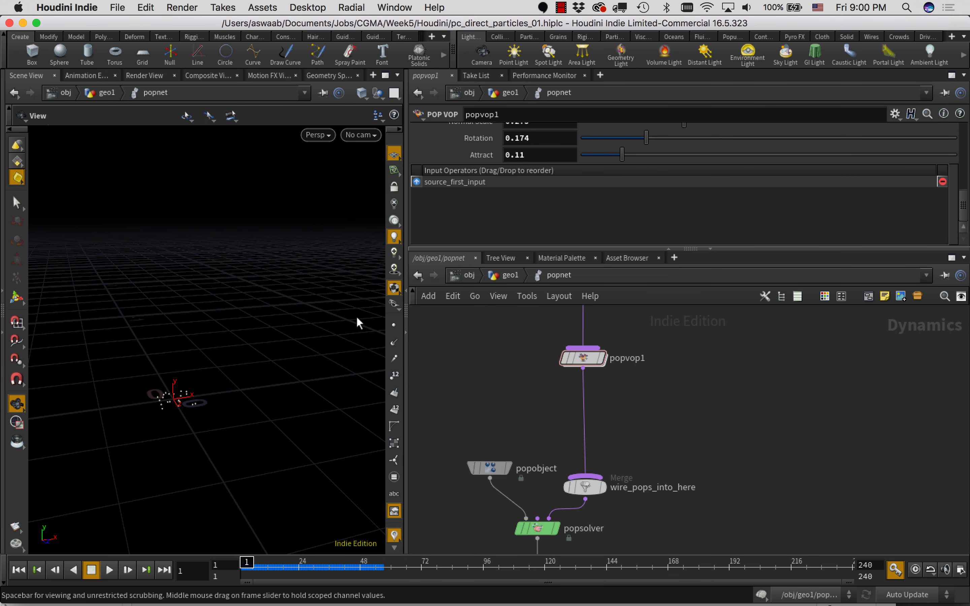
- Set popvop1's Attract to 0.022 and run the simulation again, returning to frame 1
{"action": "left_click_drag", "start_coordinate": [621, 155], "coordinate": [599, 158]}
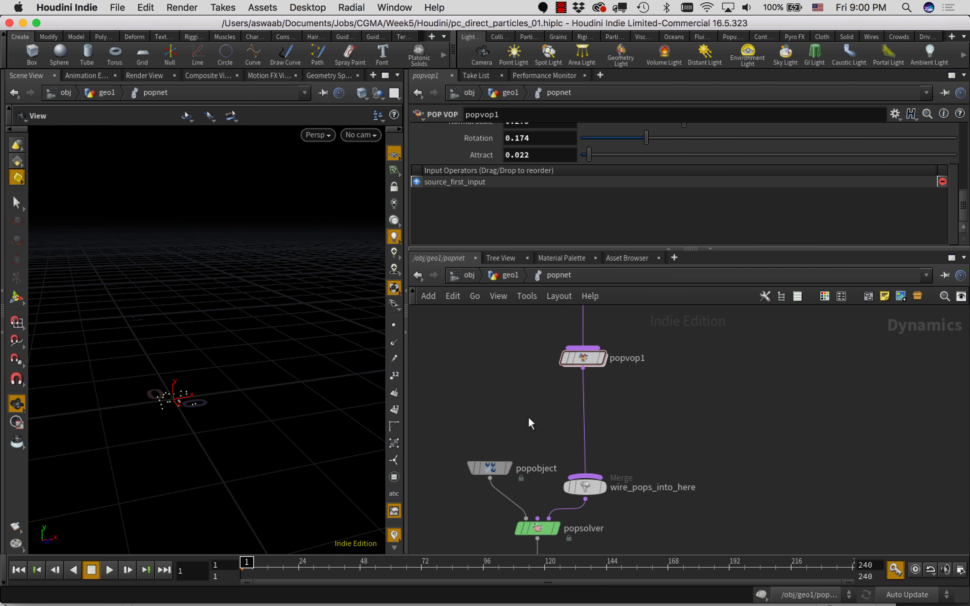
{"action": "key", "text": "Return"}
{"action": "mouse_move", "coordinate": [813, 387]}
{"action": "middle_mouse_down"}
{"action": "mouse_move", "coordinate": [810, 414]}
{"action": "mouse_move", "coordinate": [877, 428]}
{"action": "mouse_move", "coordinate": [820, 398]}
{"action": "middle_mouse_up"}
{"action": "key", "text": "u"}
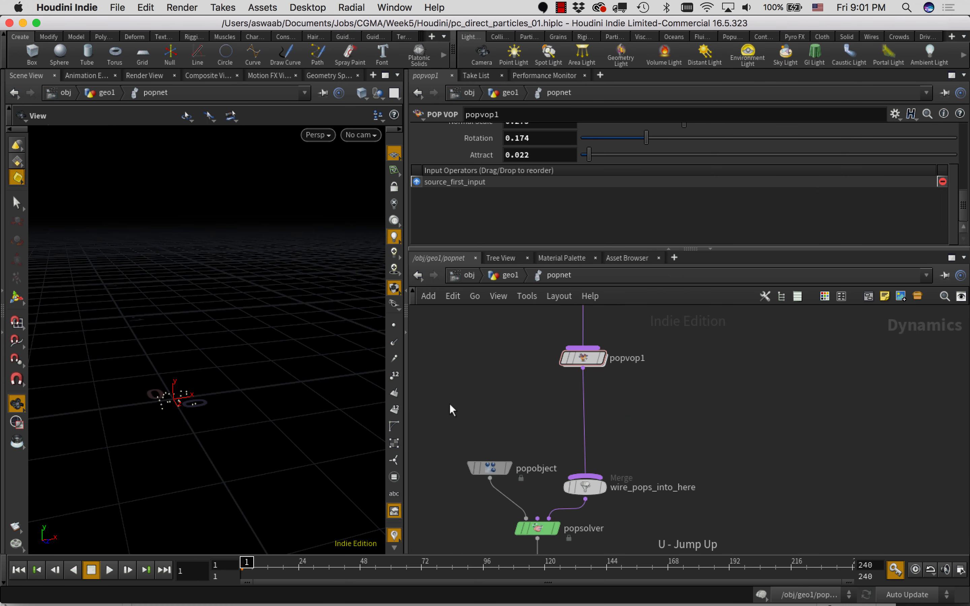
{"action": "left_click_drag", "start_coordinate": [255, 568], "coordinate": [186, 496]}
- Try popvop1's Attract at 0.034 and 0.059, simulating after each change and stopping at frame 51
{"action": "left_click_drag", "start_coordinate": [588, 155], "coordinate": [592, 155]}
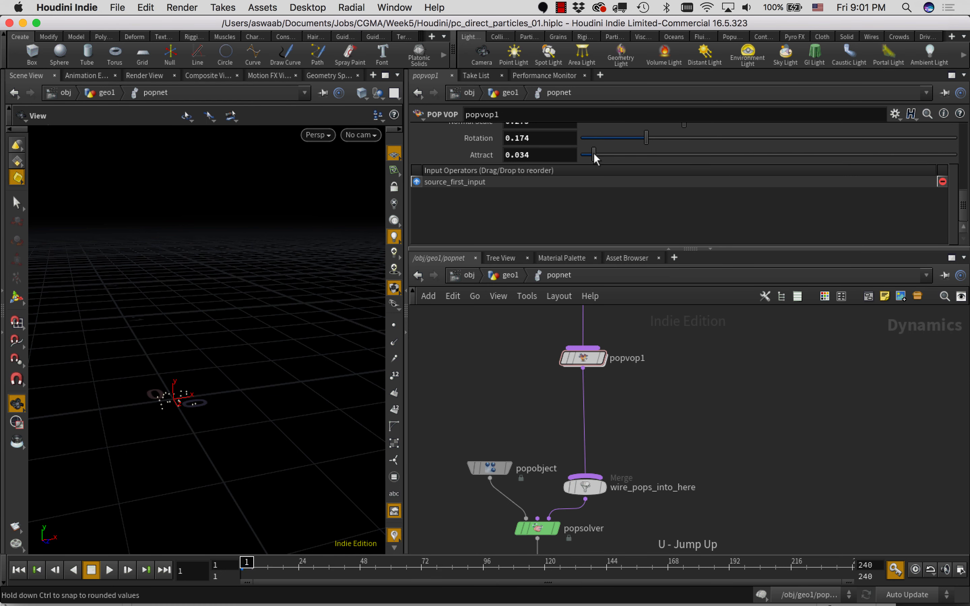
{"action": "left_click_drag", "start_coordinate": [271, 562], "coordinate": [176, 520]}
{"action": "left_click_drag", "start_coordinate": [597, 155], "coordinate": [603, 156]}
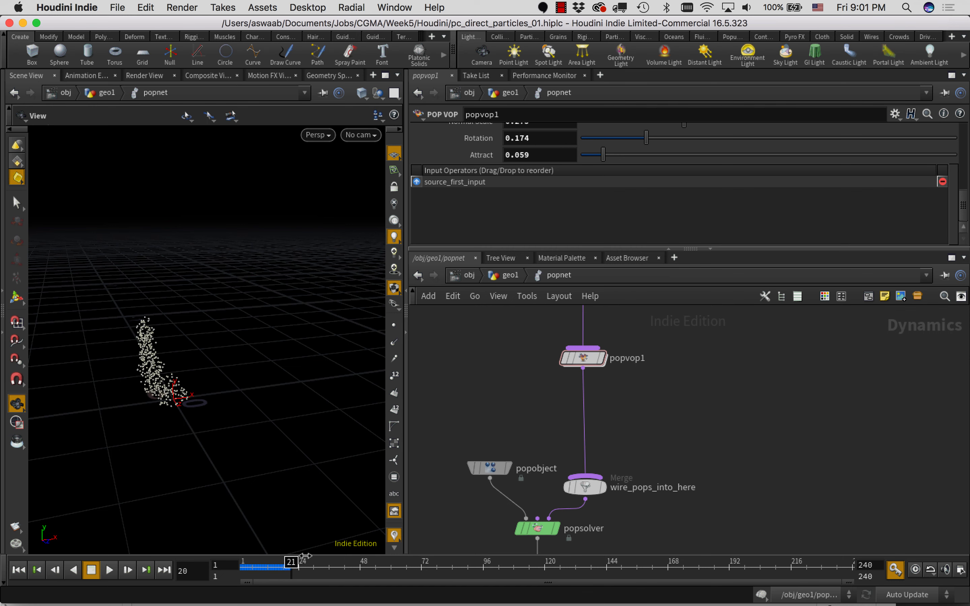
{"action": "left_click_drag", "start_coordinate": [344, 549], "coordinate": [368, 530]}
- Set popvop1's Number of points to 4 and simulate the particles from the start to frame 61
{"action": "left_click_drag", "start_coordinate": [961, 210], "coordinate": [956, 190]}
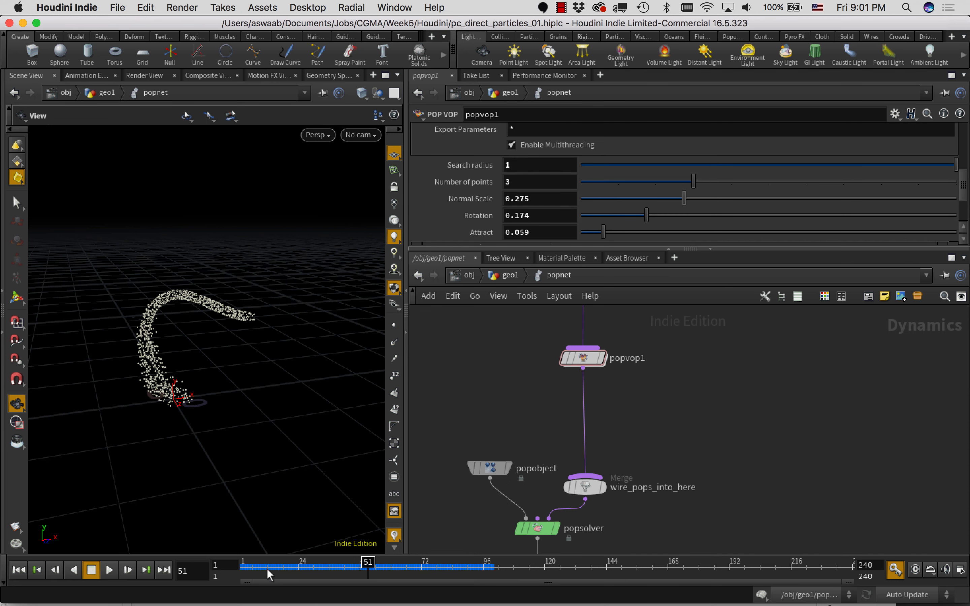
{"action": "left_click_drag", "start_coordinate": [266, 570], "coordinate": [240, 561]}
{"action": "left_click_drag", "start_coordinate": [607, 183], "coordinate": [580, 183]}
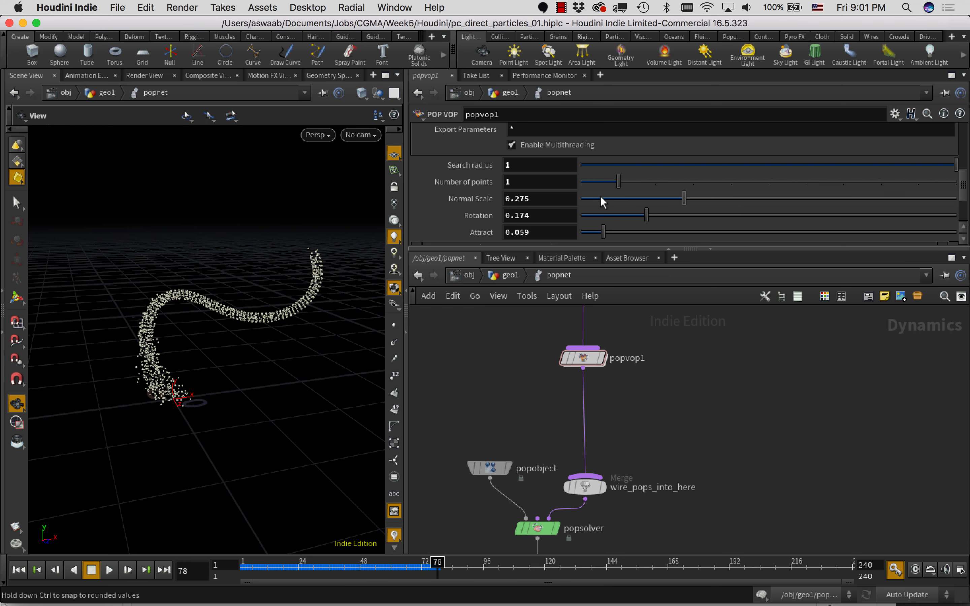
{"action": "left_click_drag", "start_coordinate": [625, 187], "coordinate": [702, 183]}
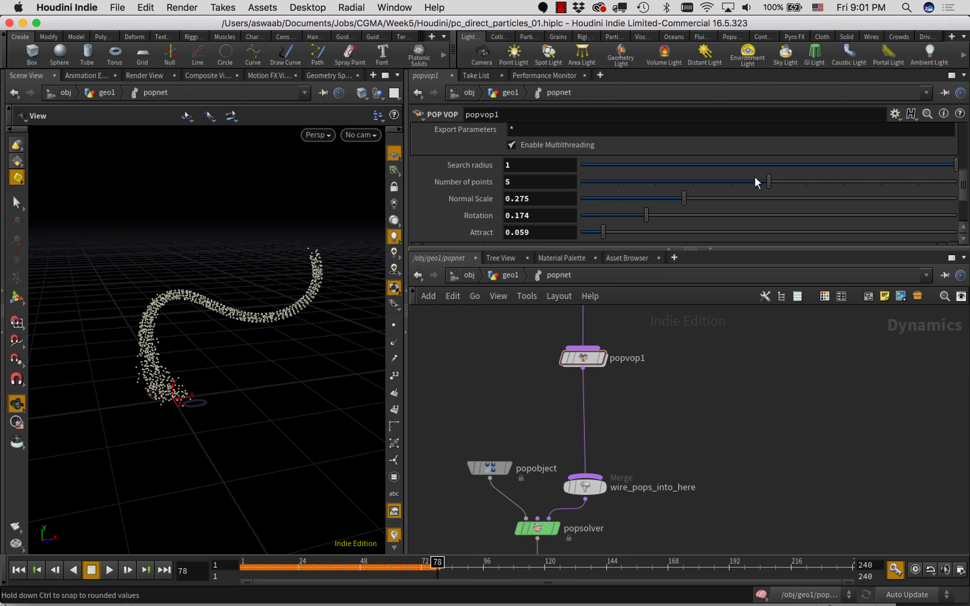
{"action": "left_click_drag", "start_coordinate": [268, 573], "coordinate": [216, 564]}
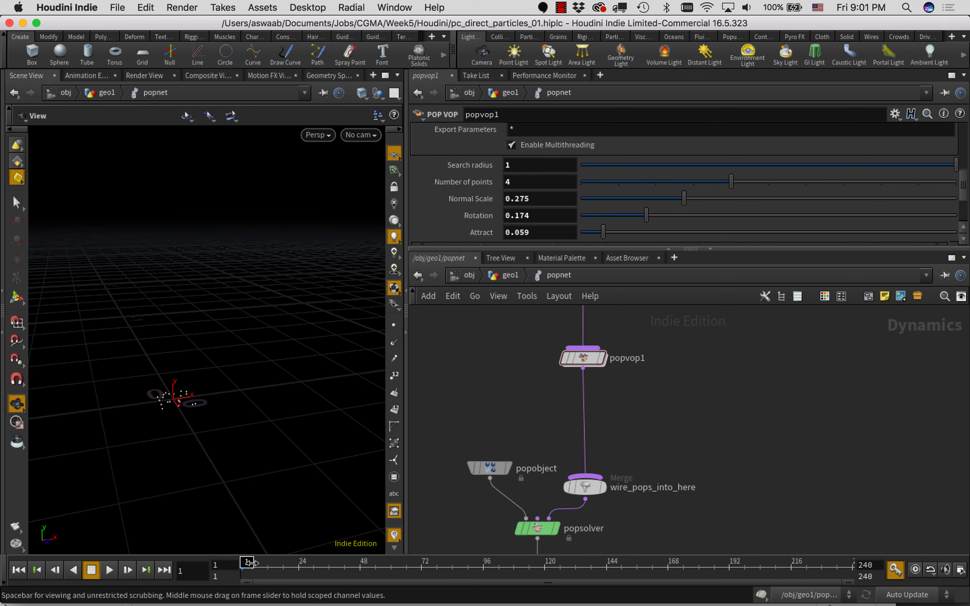
{"action": "left_click_drag", "start_coordinate": [482, 520], "coordinate": [394, 525]}
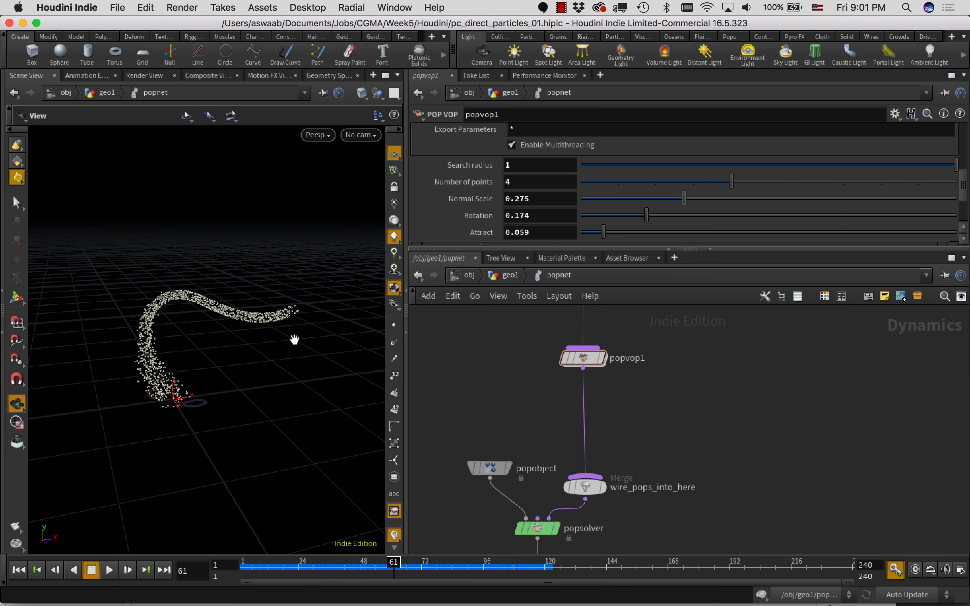
- Set popvop1's Attract to 0.005, test the simulation and return to frame 1
{"action": "left_click_drag", "start_coordinate": [319, 571], "coordinate": [361, 531]}
{"action": "left_click_drag", "start_coordinate": [603, 233], "coordinate": [587, 238]}
{"action": "left_click_drag", "start_coordinate": [263, 562], "coordinate": [240, 535]}
- Insert a POP Force node on the wire between popvop1 and wire_pops_into_here
{"action": "scroll", "coordinate": [656, 400], "scroll_direction": "up", "scroll_amount": 2}
{"action": "middle_click_drag", "start_coordinate": [669, 392], "coordinate": [665, 476]}
{"action": "left_click", "coordinate": [564, 442]}
{"action": "key", "text": "Escape"}
{"action": "middle_click_drag", "start_coordinate": [570, 440], "coordinate": [560, 388]}
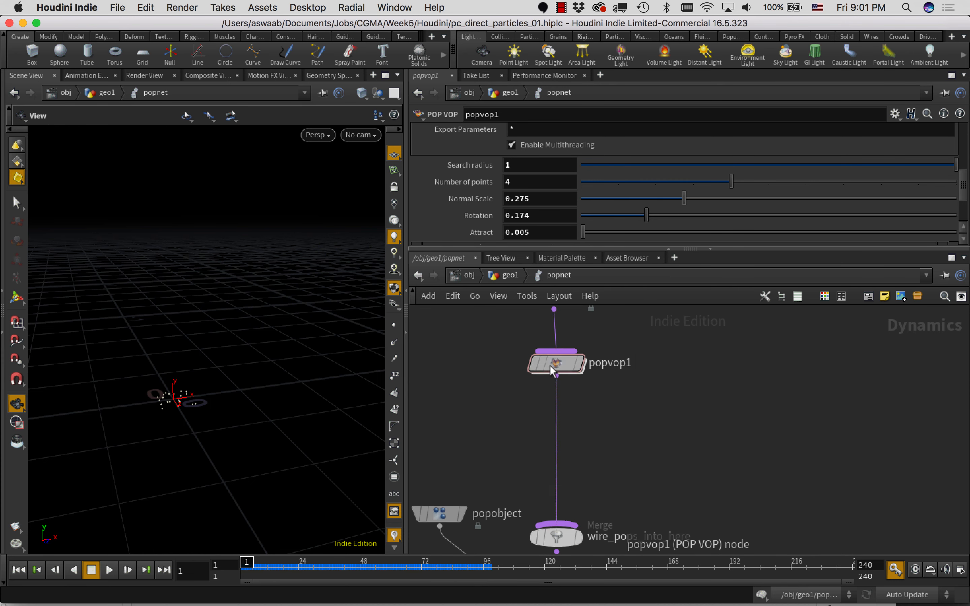
{"action": "key", "text": "Tab"}
{"action": "type", "text": "pop"}
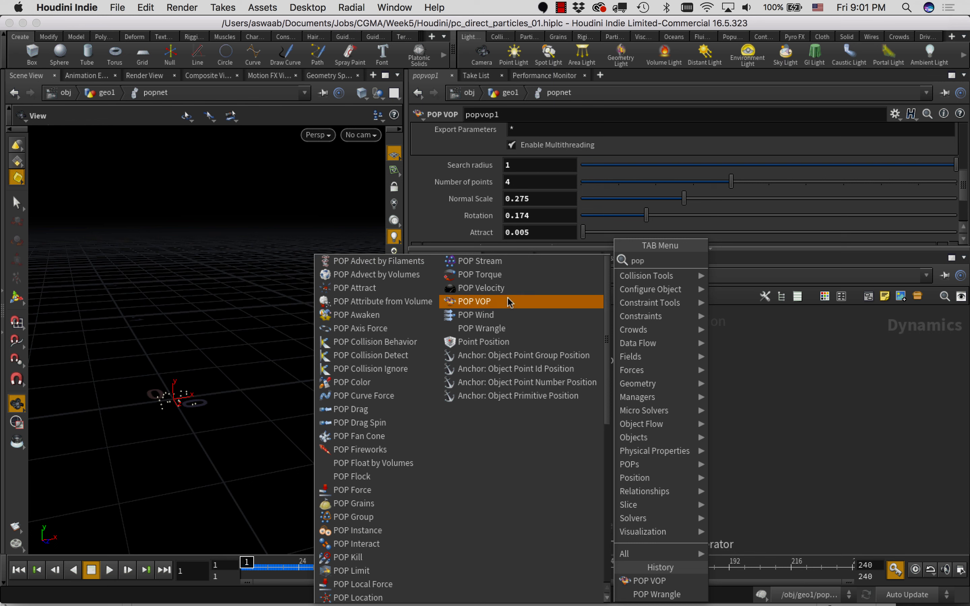
{"action": "left_click", "coordinate": [385, 490]}
{"action": "left_click", "coordinate": [561, 433]}
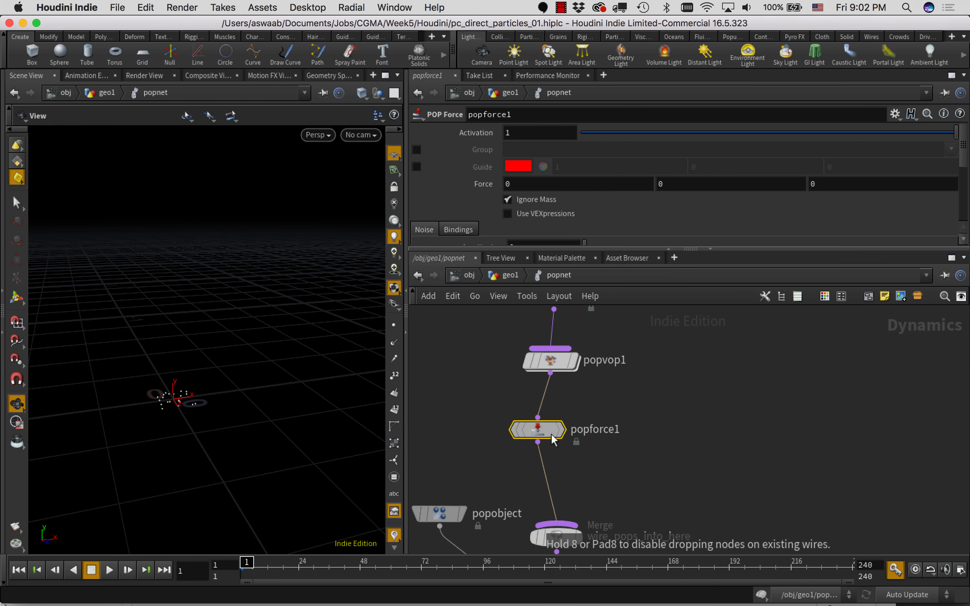
- Set the POP Force's noise Amplitude to 1.74 and simulate the particles
{"action": "scroll", "coordinate": [638, 194], "scroll_direction": "down", "scroll_amount": 4}
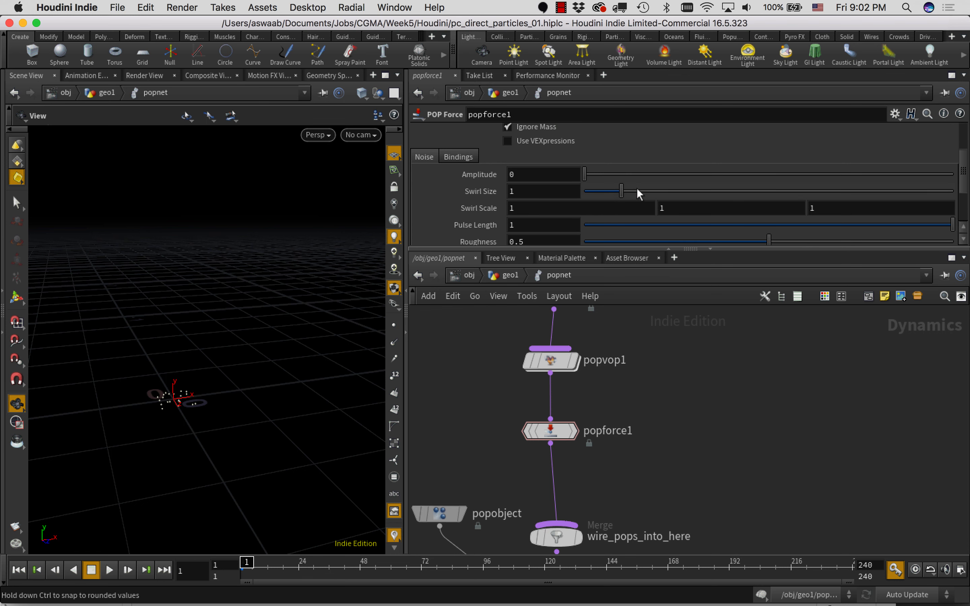
{"action": "left_click_drag", "start_coordinate": [649, 174], "coordinate": [647, 173]}
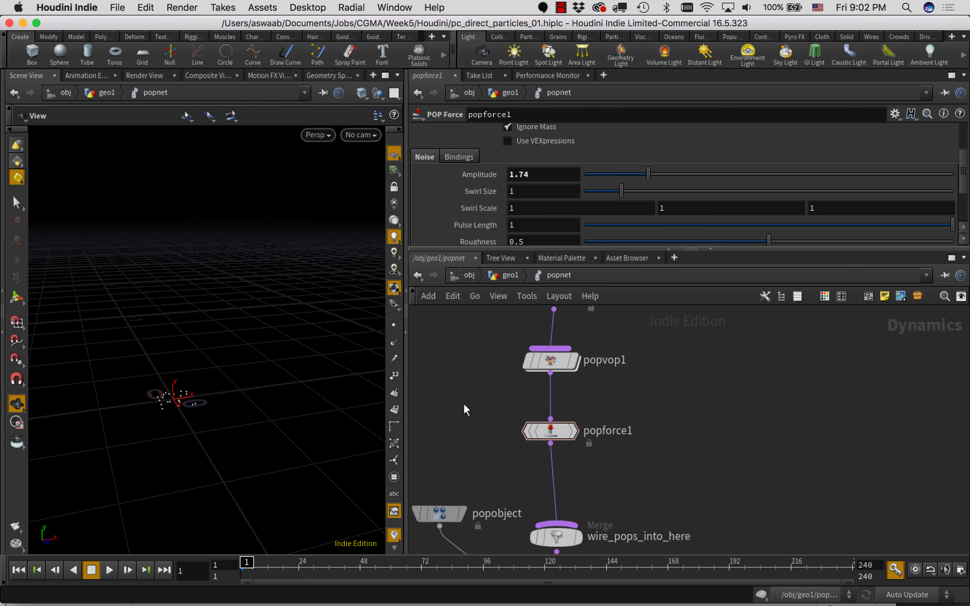
{"action": "left_click_drag", "start_coordinate": [256, 566], "coordinate": [250, 538]}
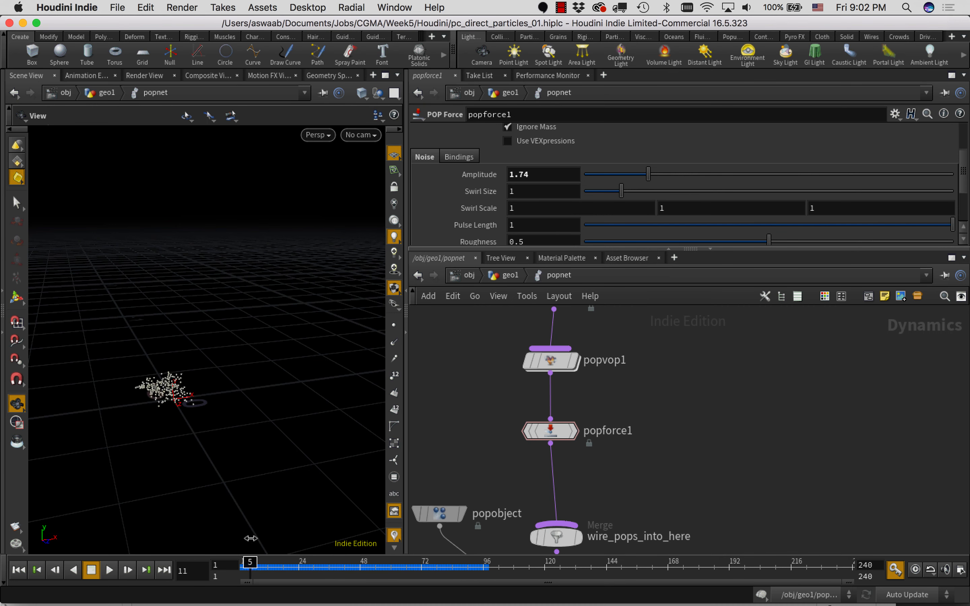
- Set the POP Force's noise Swirl Size to 0.15 and Amplitude to 1.81, and simulate the particles from frame 1 to test the noise
{"action": "left_click_drag", "start_coordinate": [626, 187], "coordinate": [598, 189]}
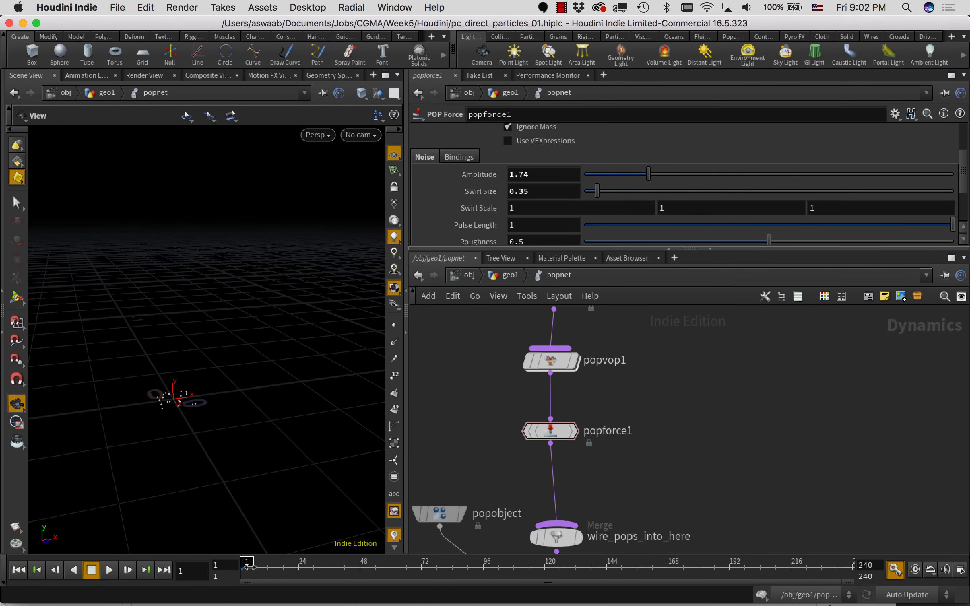
{"action": "left_click_drag", "start_coordinate": [288, 554], "coordinate": [259, 457]}
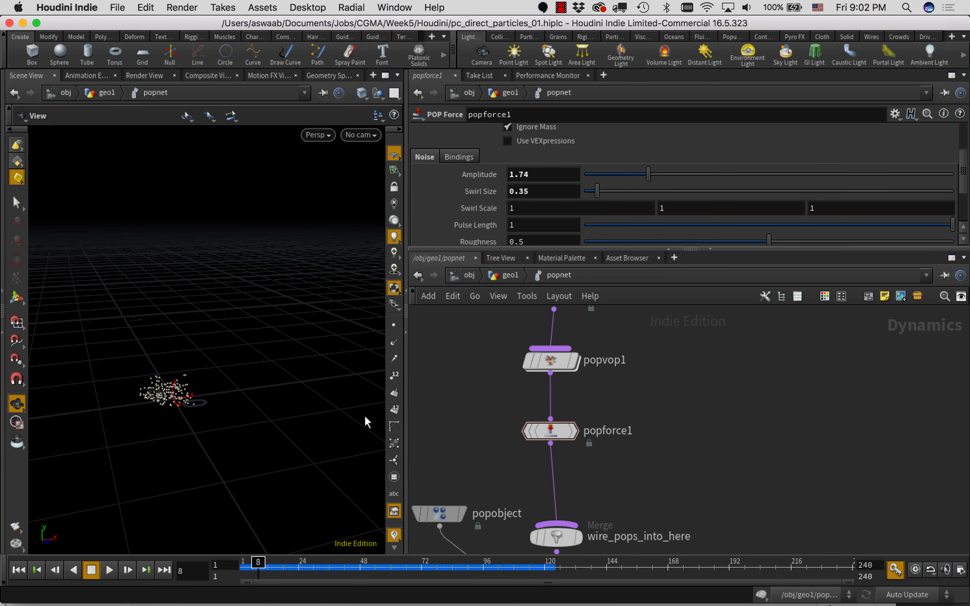
{"action": "left_click_drag", "start_coordinate": [594, 187], "coordinate": [622, 175]}
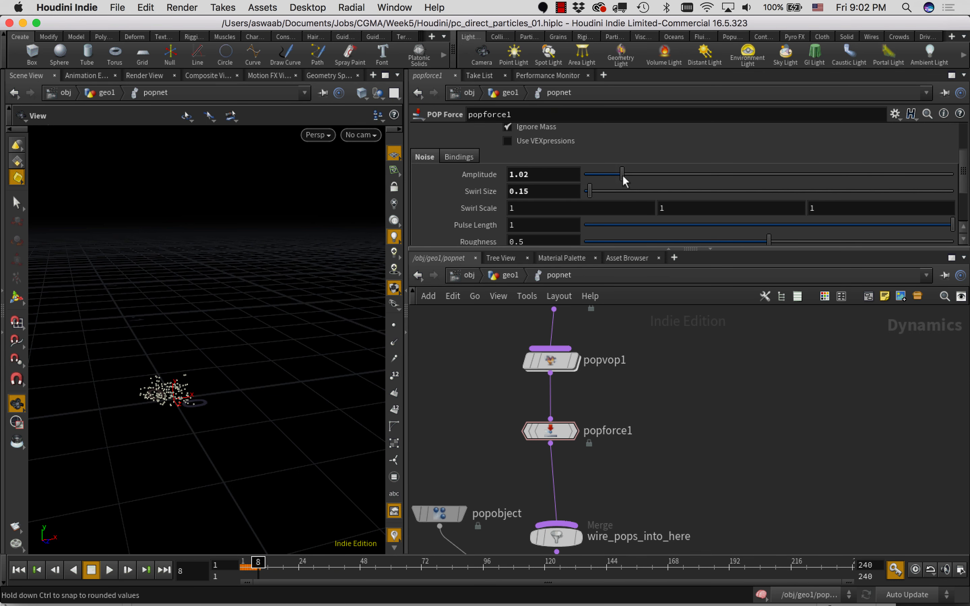
{"action": "left_click_drag", "start_coordinate": [266, 568], "coordinate": [244, 489]}
{"action": "left_click_drag", "start_coordinate": [623, 174], "coordinate": [653, 170]}
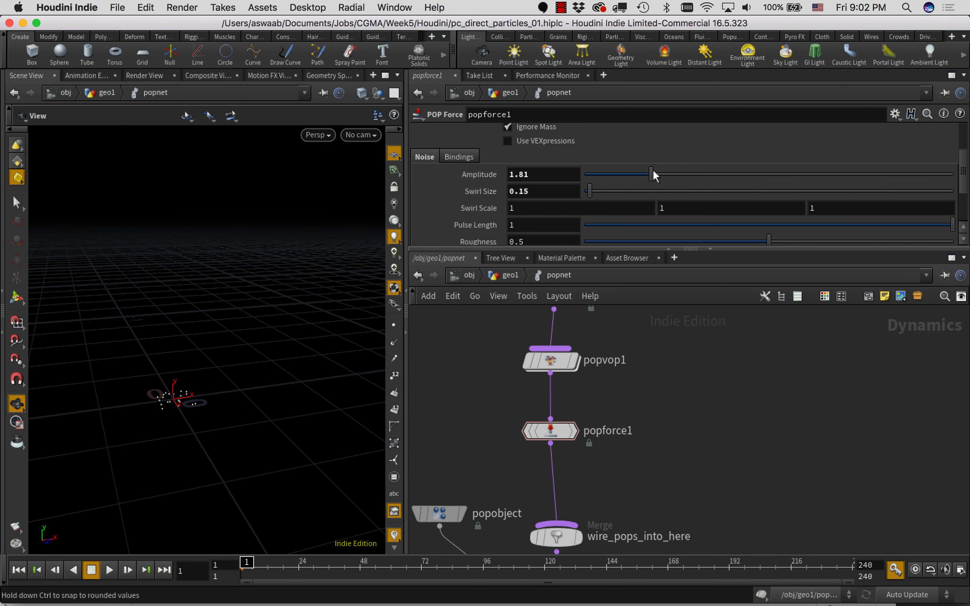
{"action": "left_click_drag", "start_coordinate": [249, 565], "coordinate": [529, 497]}
{"action": "mouse_move", "coordinate": [299, 298]}
{"action": "right_mouse_down"}
{"action": "mouse_move", "coordinate": [246, 356]}
{"action": "mouse_move", "coordinate": [305, 305]}
{"action": "right_mouse_up"}
{"action": "left_click_drag", "start_coordinate": [305, 306], "coordinate": [392, 357]}
- Return to frame 1 and set the Const. Birth Rate of source_first_input to 5000
{"action": "middle_click_drag", "start_coordinate": [478, 307], "coordinate": [469, 412]}
{"action": "left_click", "coordinate": [544, 402]}
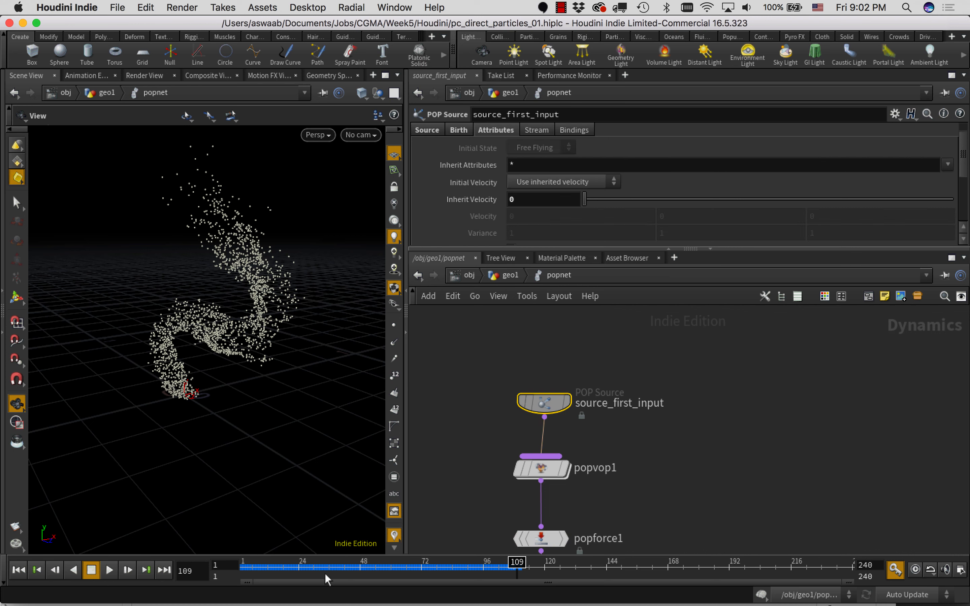
{"action": "key", "text": "ctrl+Left"}
{"action": "left_click", "coordinate": [428, 130]}
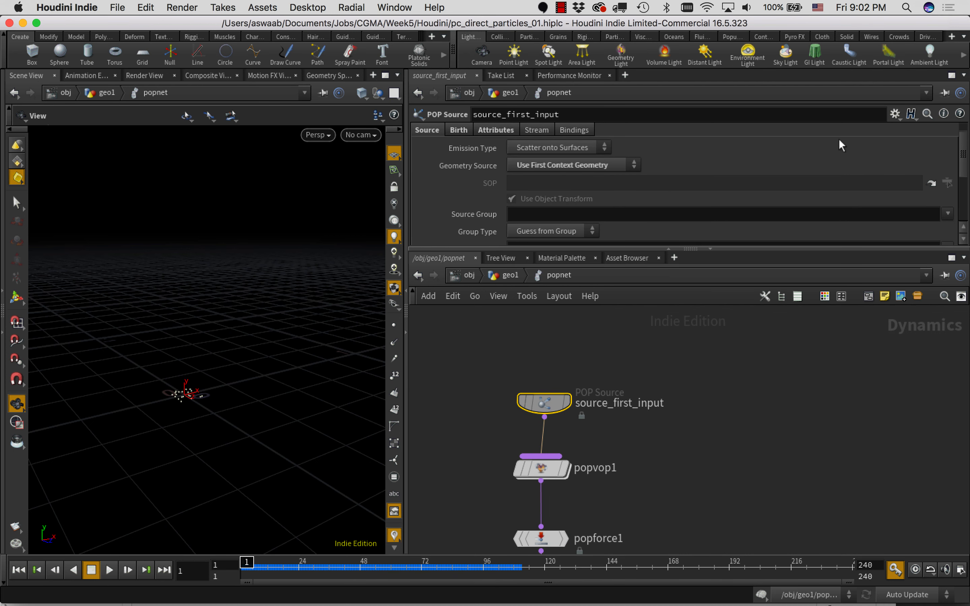
{"action": "mouse_move", "coordinate": [961, 140]}
{"action": "left_mouse_down"}
{"action": "mouse_move", "coordinate": [962, 156]}
{"action": "mouse_move", "coordinate": [961, 129]}
{"action": "left_mouse_up"}
{"action": "left_click", "coordinate": [460, 152]}
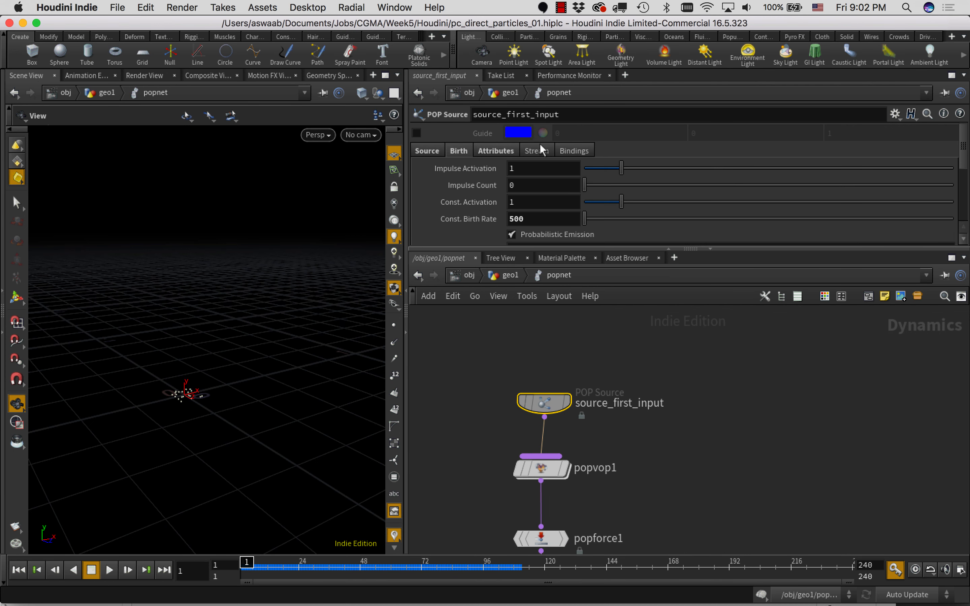
{"action": "type", "text": "0"}
{"action": "left_click", "coordinate": [615, 444]}
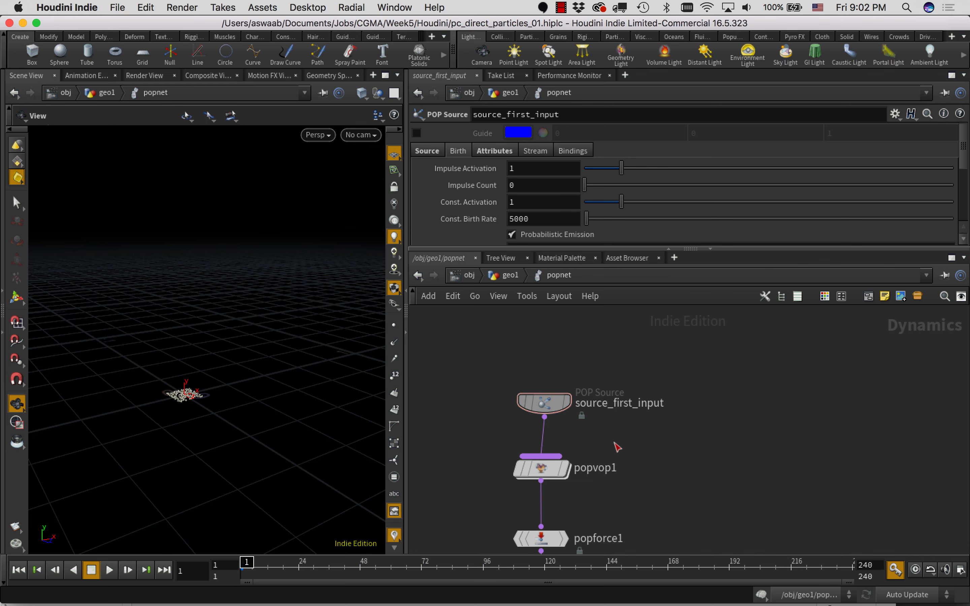
- Set the viewport's geometry display options to show particles as Pixels
{"action": "key", "text": "d"}
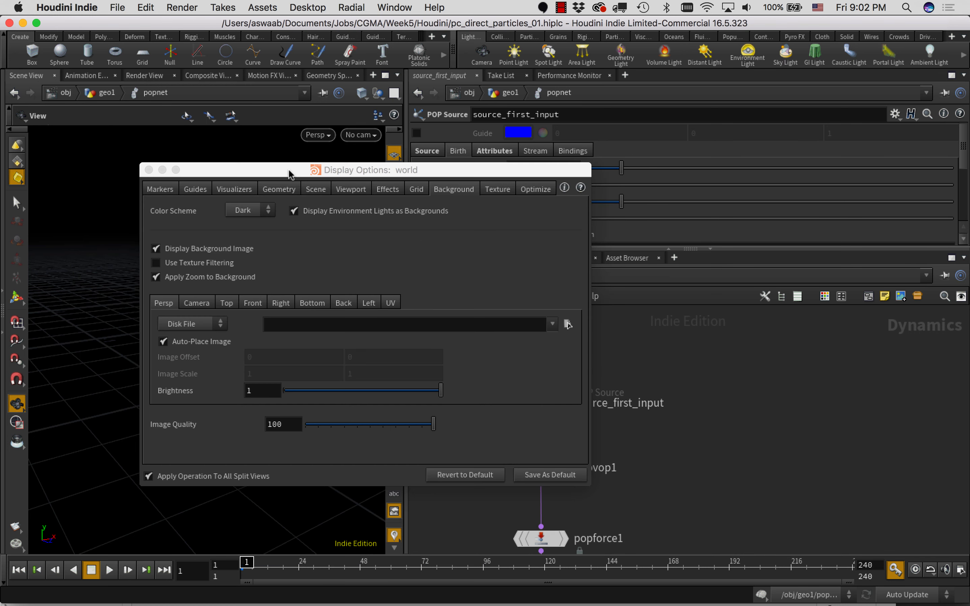
{"action": "left_click_drag", "start_coordinate": [290, 174], "coordinate": [396, 110]}
{"action": "left_click", "coordinate": [381, 125]}
{"action": "left_click", "coordinate": [355, 273]}
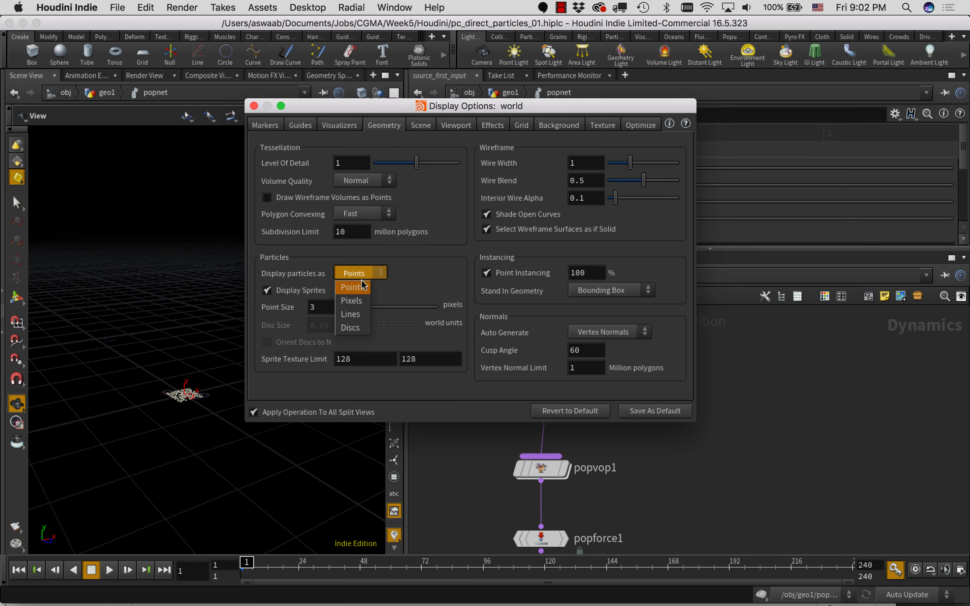
{"action": "left_click", "coordinate": [351, 300]}
{"action": "left_click", "coordinate": [254, 105]}
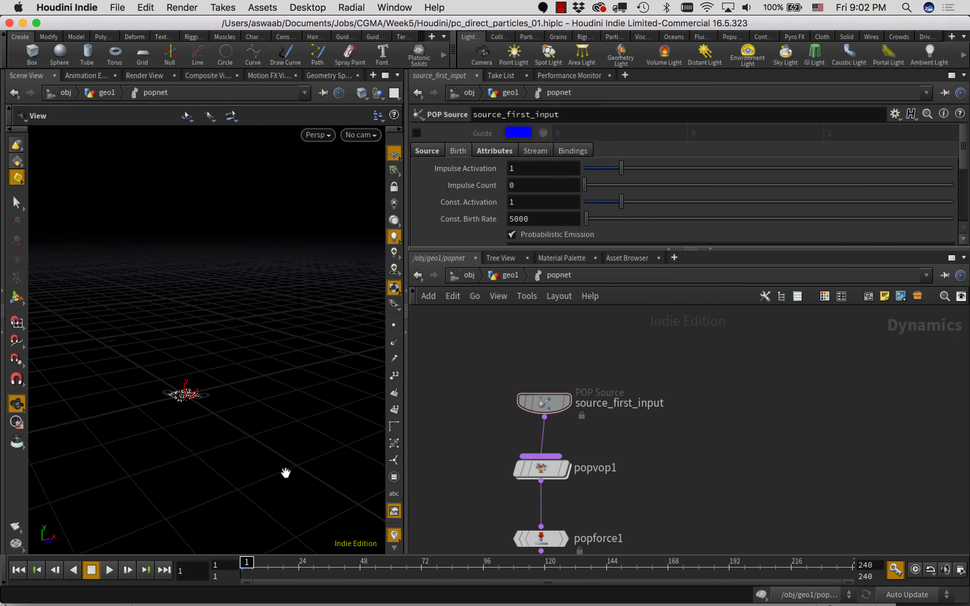
- Simulate the particles from frame 1 to beyond frame 155 and examine the noisy stream's motion along the curve from different angles
{"action": "left_click_drag", "start_coordinate": [247, 563], "coordinate": [500, 509]}
{"action": "left_click_drag", "start_coordinate": [158, 299], "coordinate": [289, 361]}
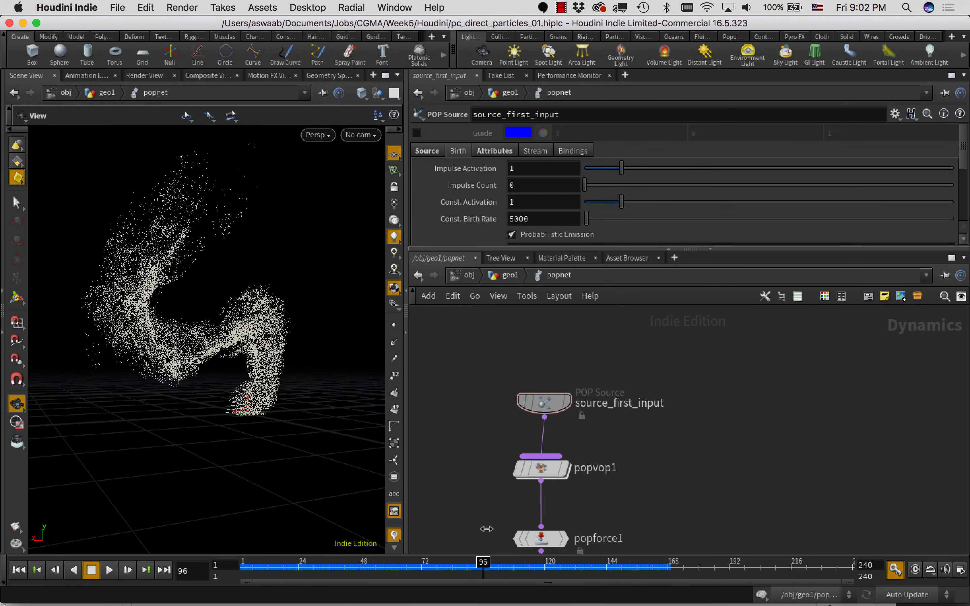
{"action": "left_click_drag", "start_coordinate": [531, 520], "coordinate": [401, 530]}
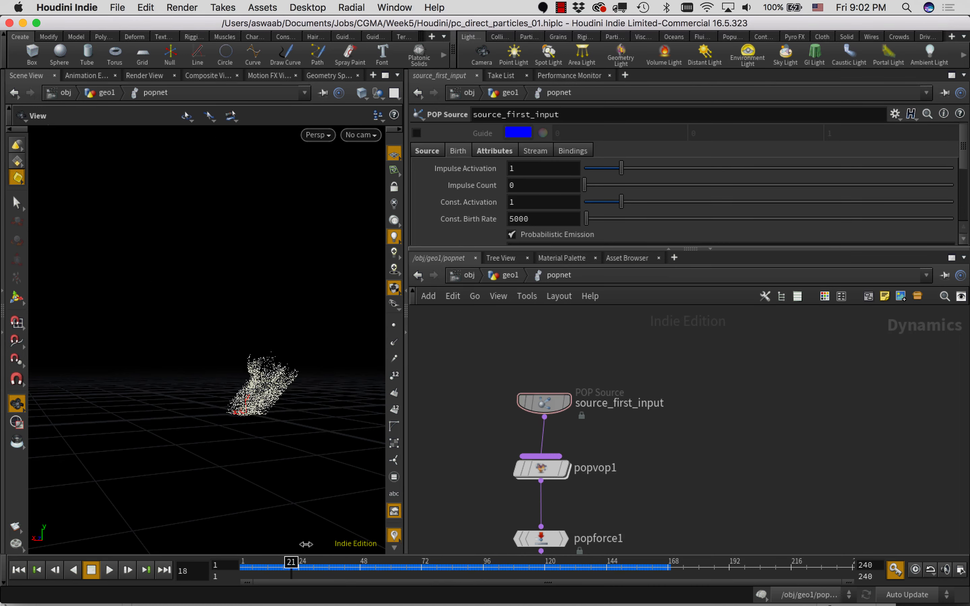
{"action": "left_click_drag", "start_coordinate": [531, 531], "coordinate": [647, 541]}
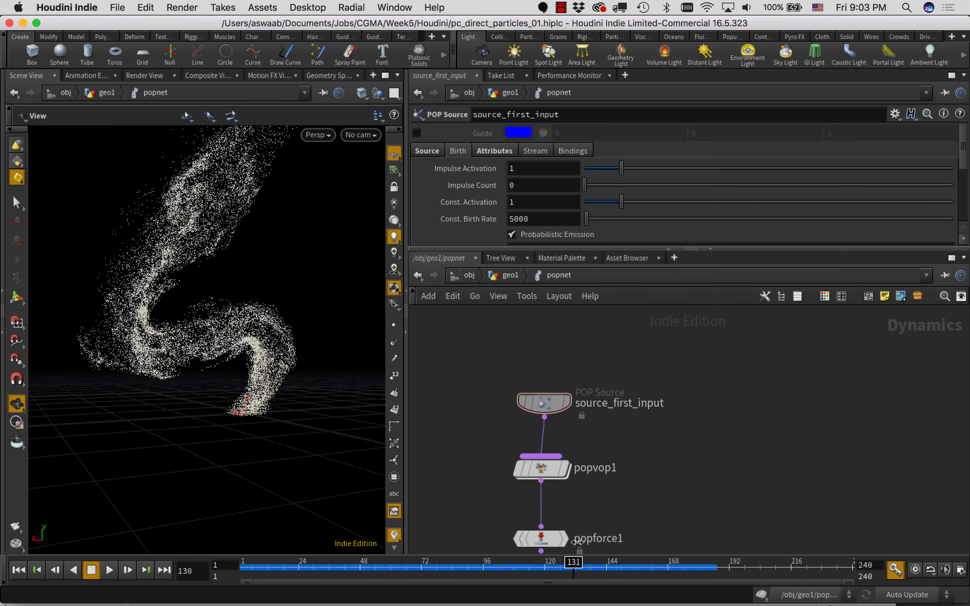
{"action": "left_click_drag", "start_coordinate": [360, 360], "coordinate": [331, 314]}
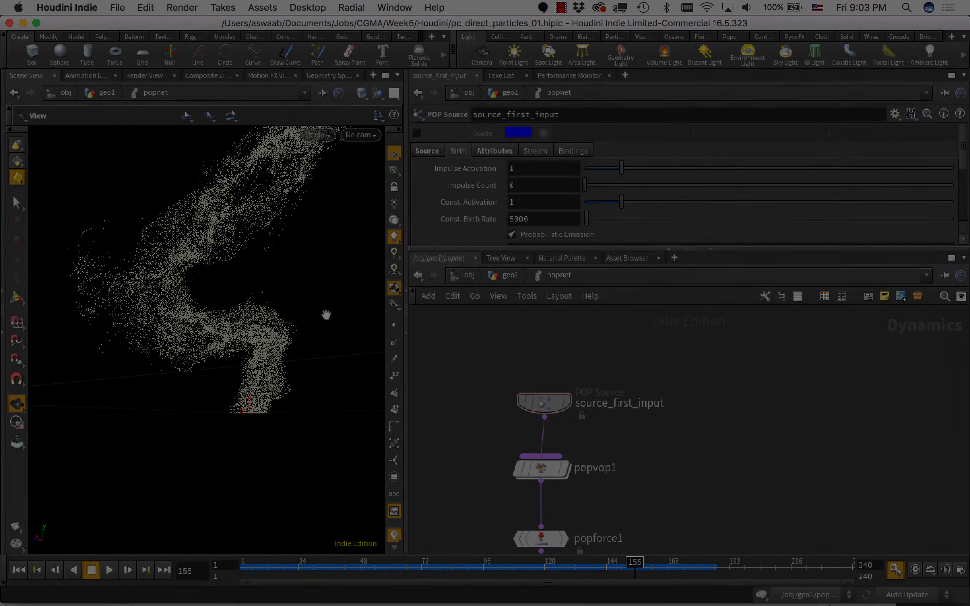